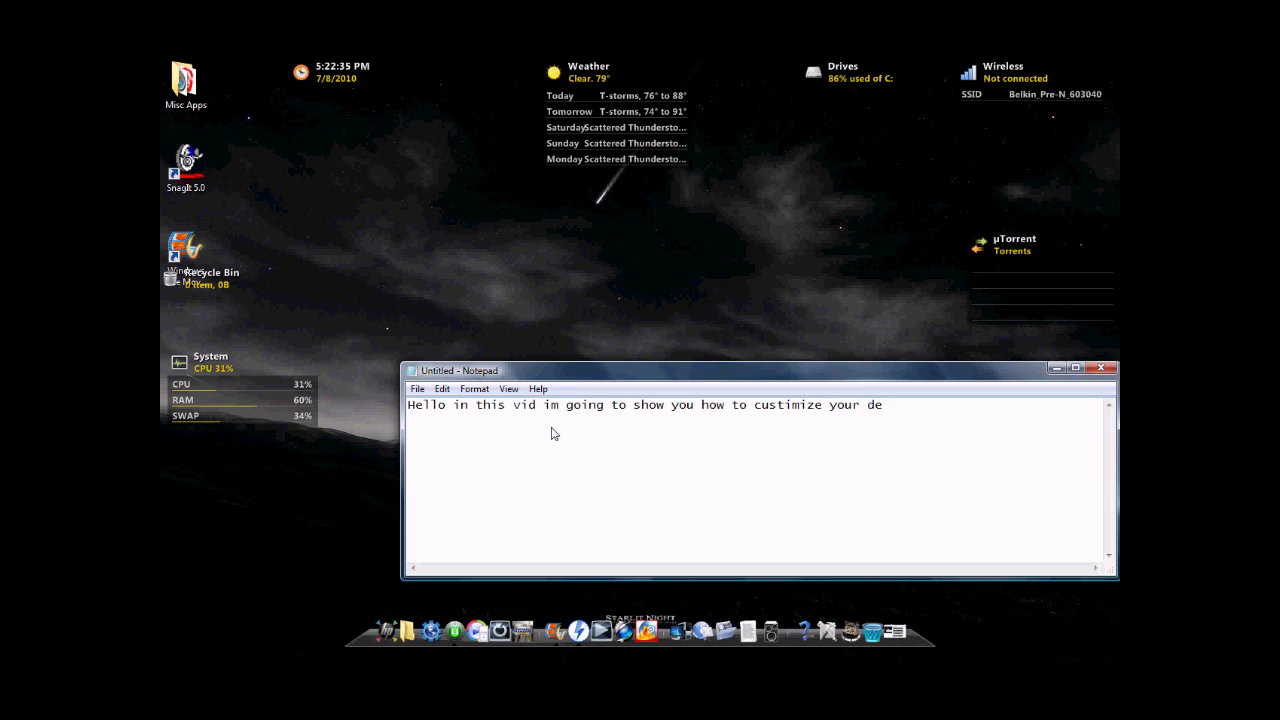
Step: Finish the introductory note with "desktop like so..", reveal the customized desktop by minimizing Notepad, and restore the note
type("ktop like so..")
left_click(1056, 368)
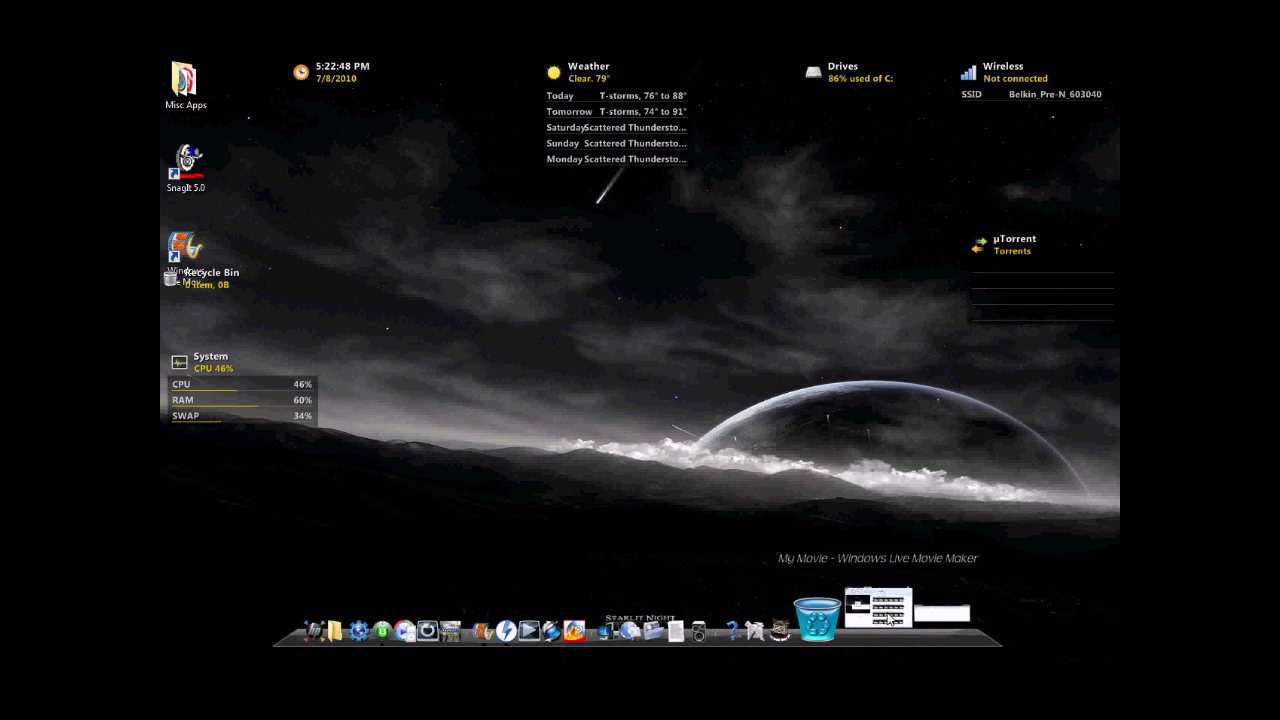
left_click(913, 611)
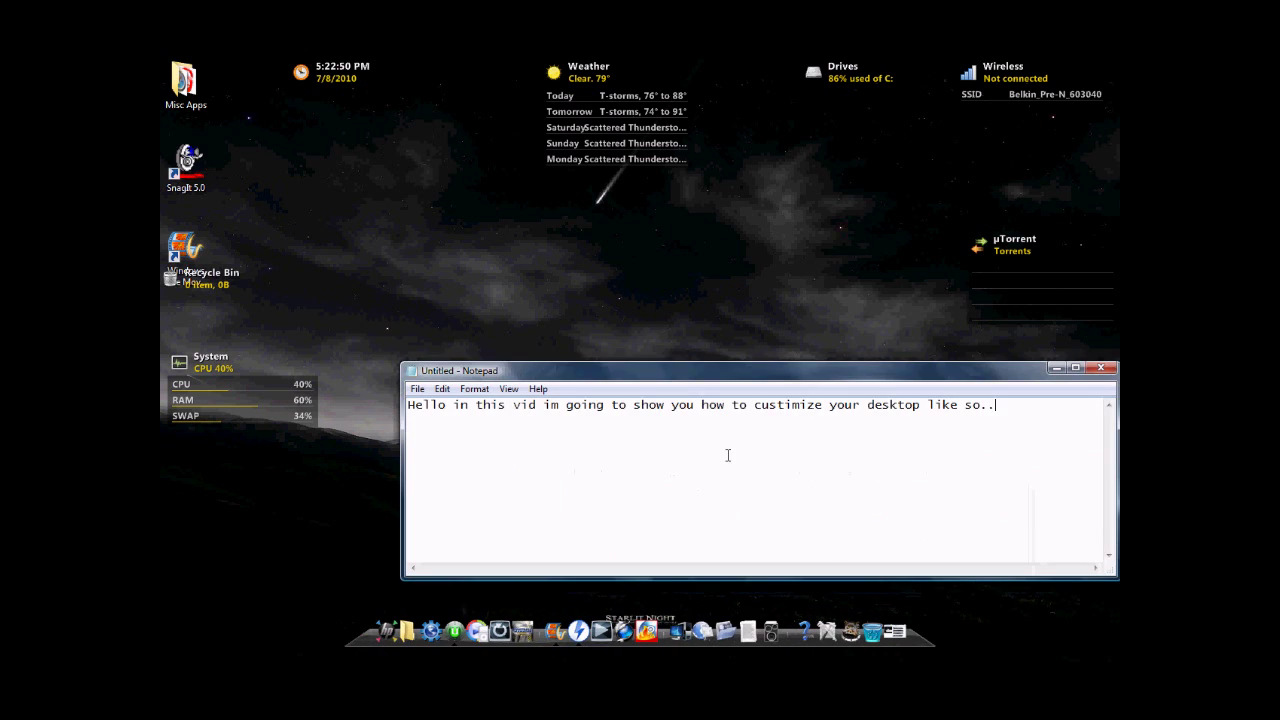
Step: Replace the note with "First you need to log into your webbrowser, and do a search for RocketDoc.." and minimize Notepad
key("ctrl+a")
key("BackSpace")
type("F")
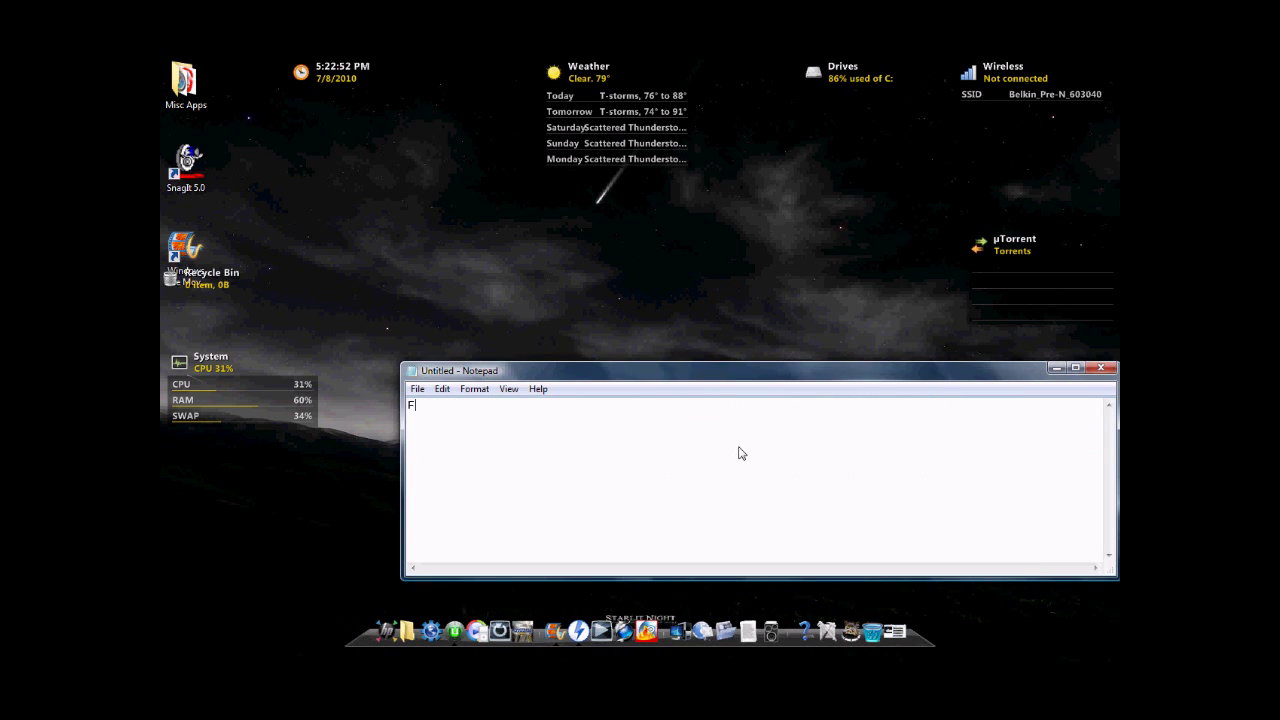
type("irst you need to log into your webbrowser, and")
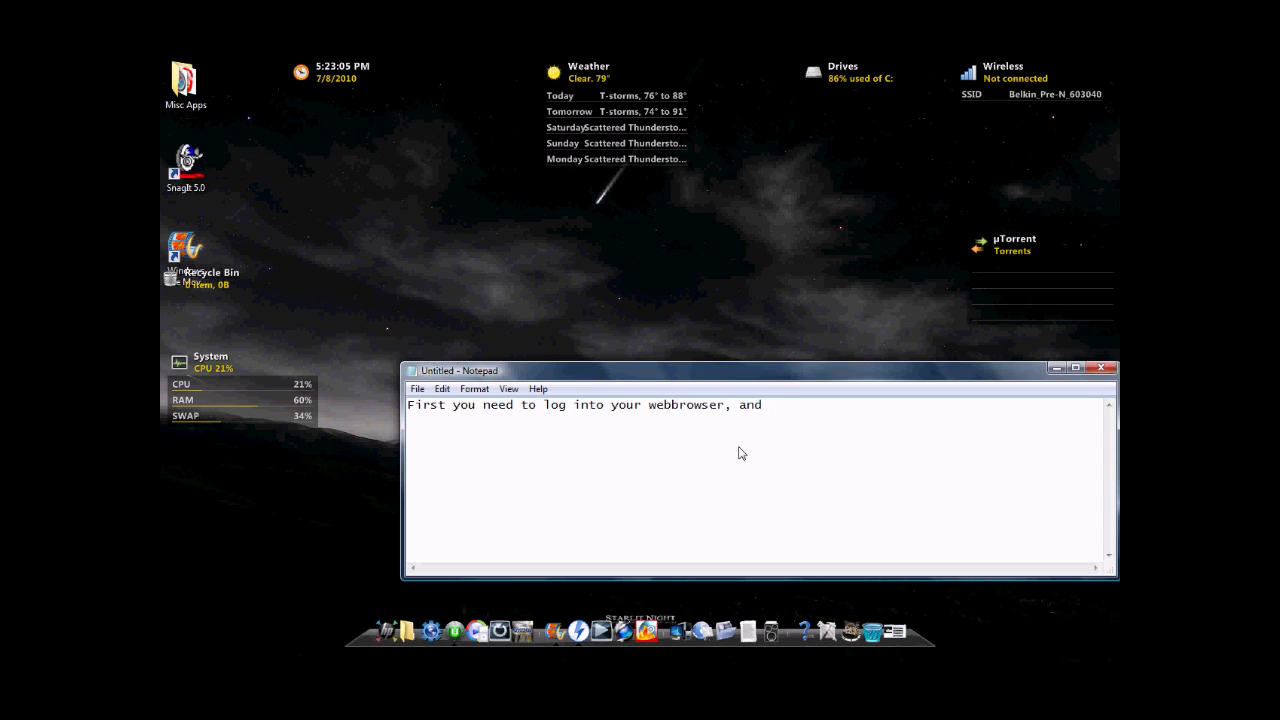
type(" do a search for Rocket")
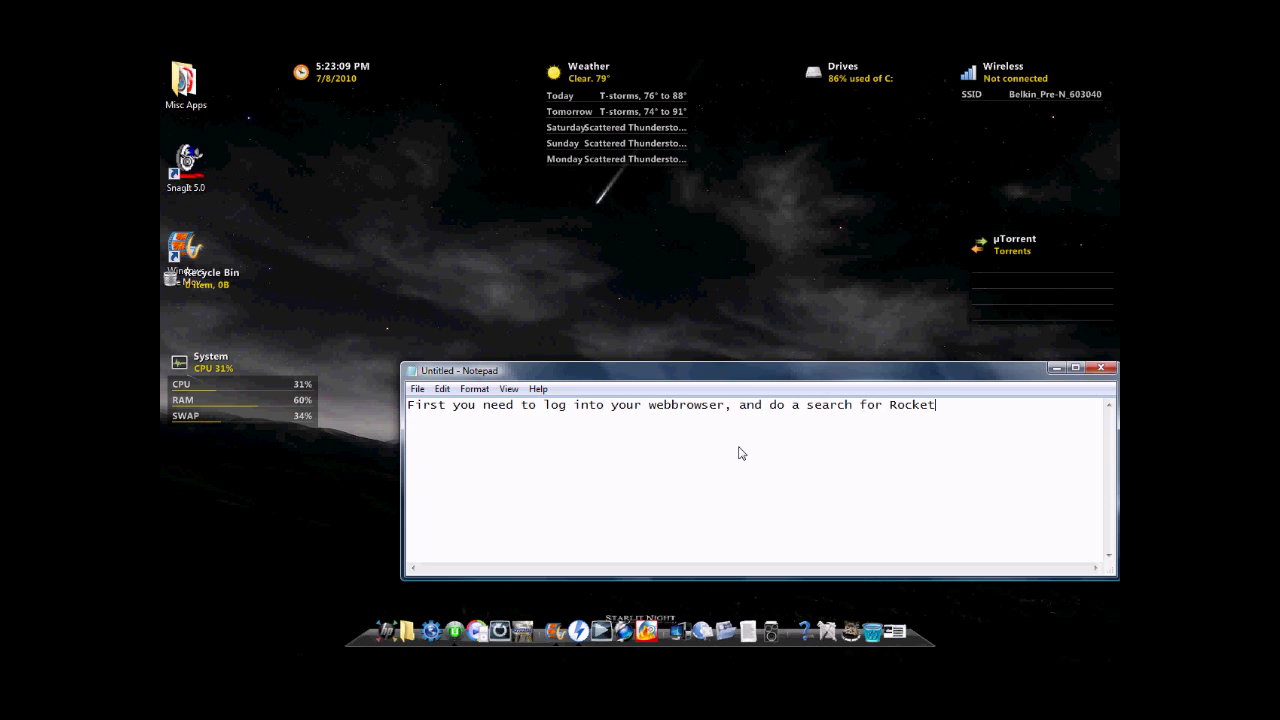
type("Doc..")
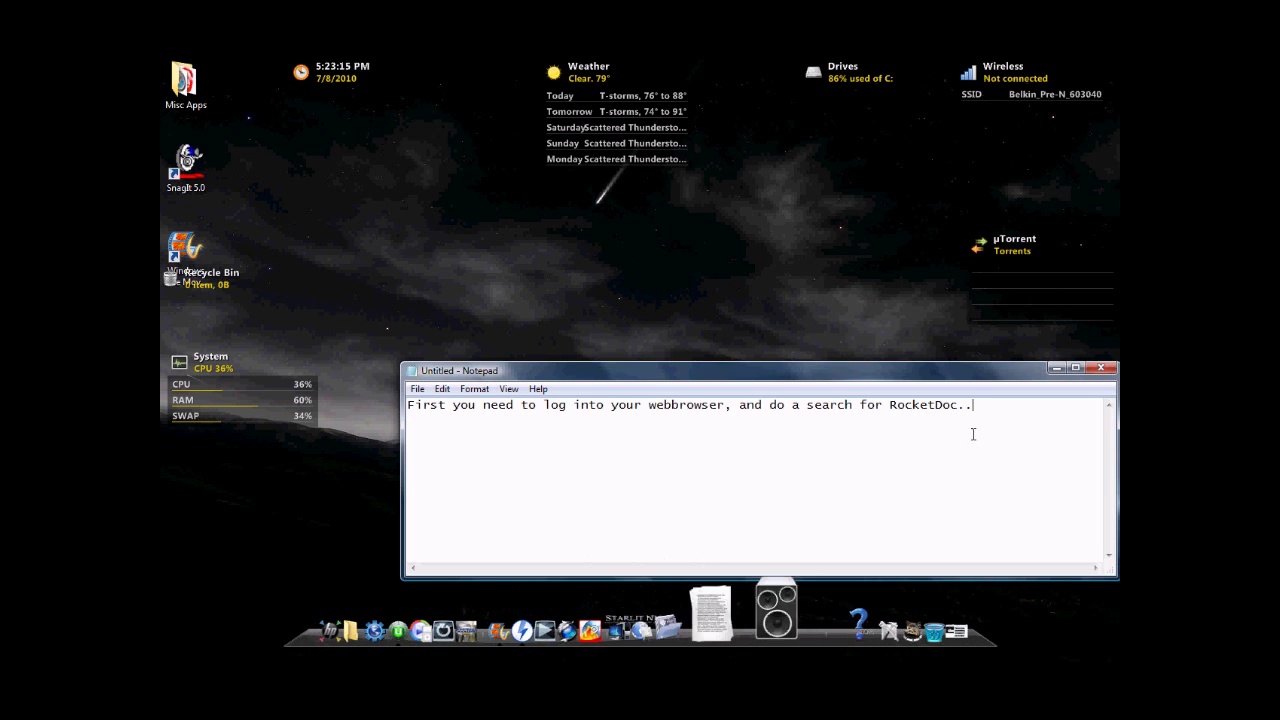
left_click(1056, 368)
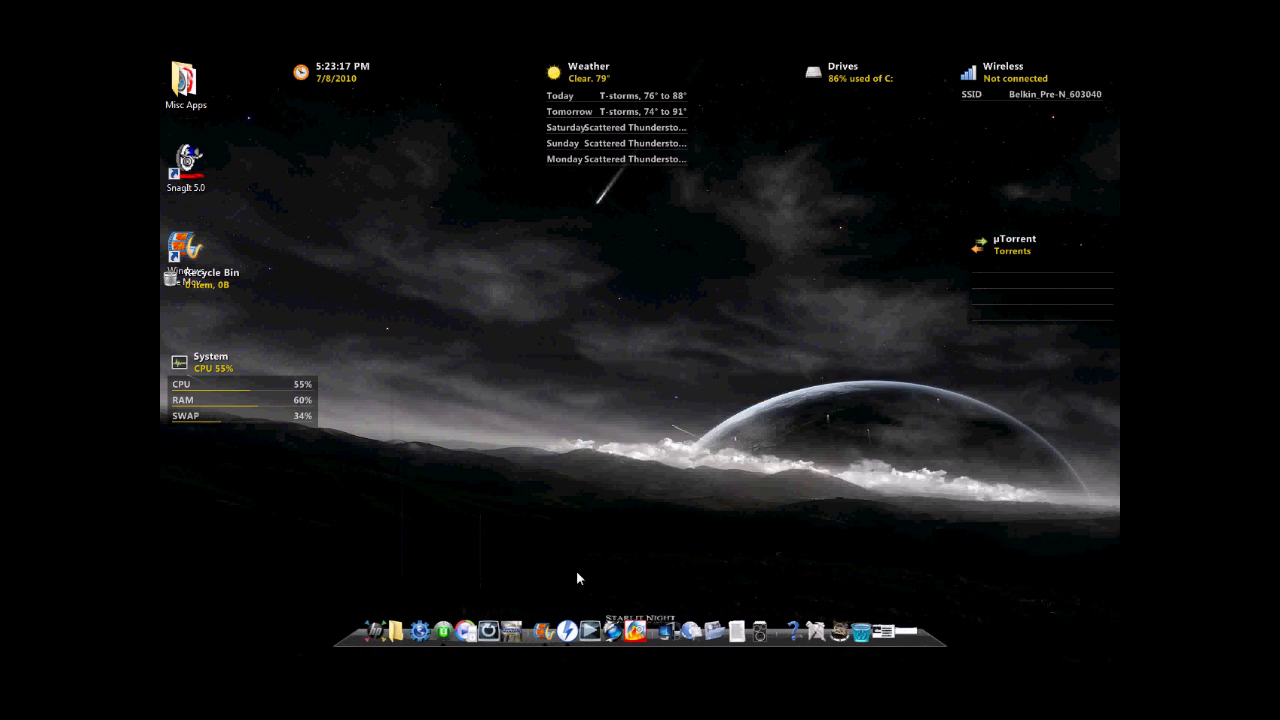
Step: Switch to Firefox, search Google for "Rocketdoc" and open the About RocketDock page on rocketdock.com
left_click(613, 612)
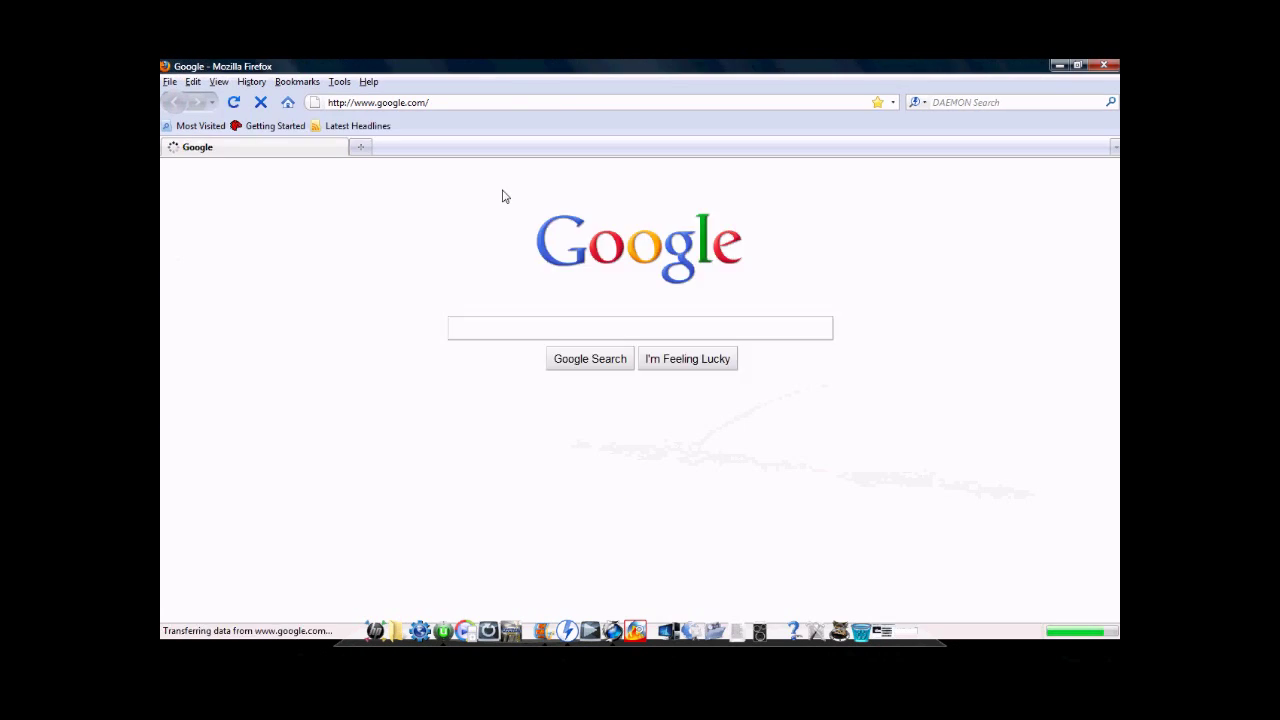
left_click(500, 328)
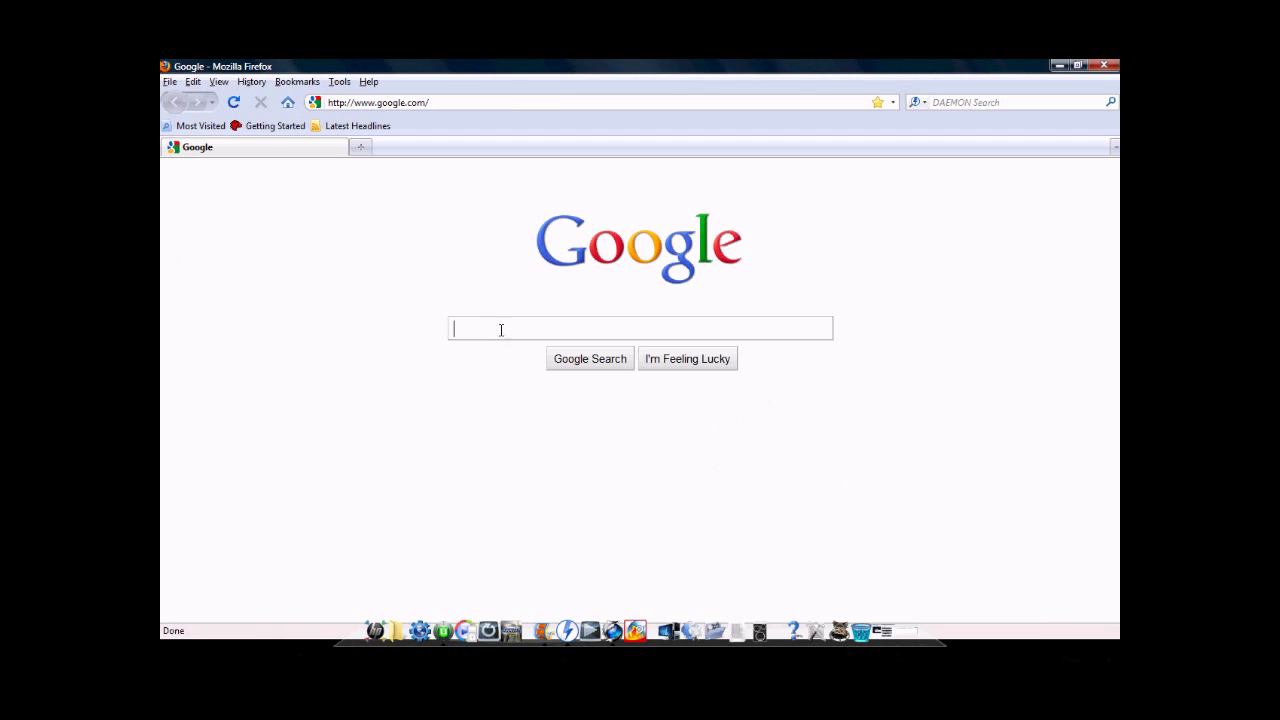
type("Rocketdoc")
key("Return")
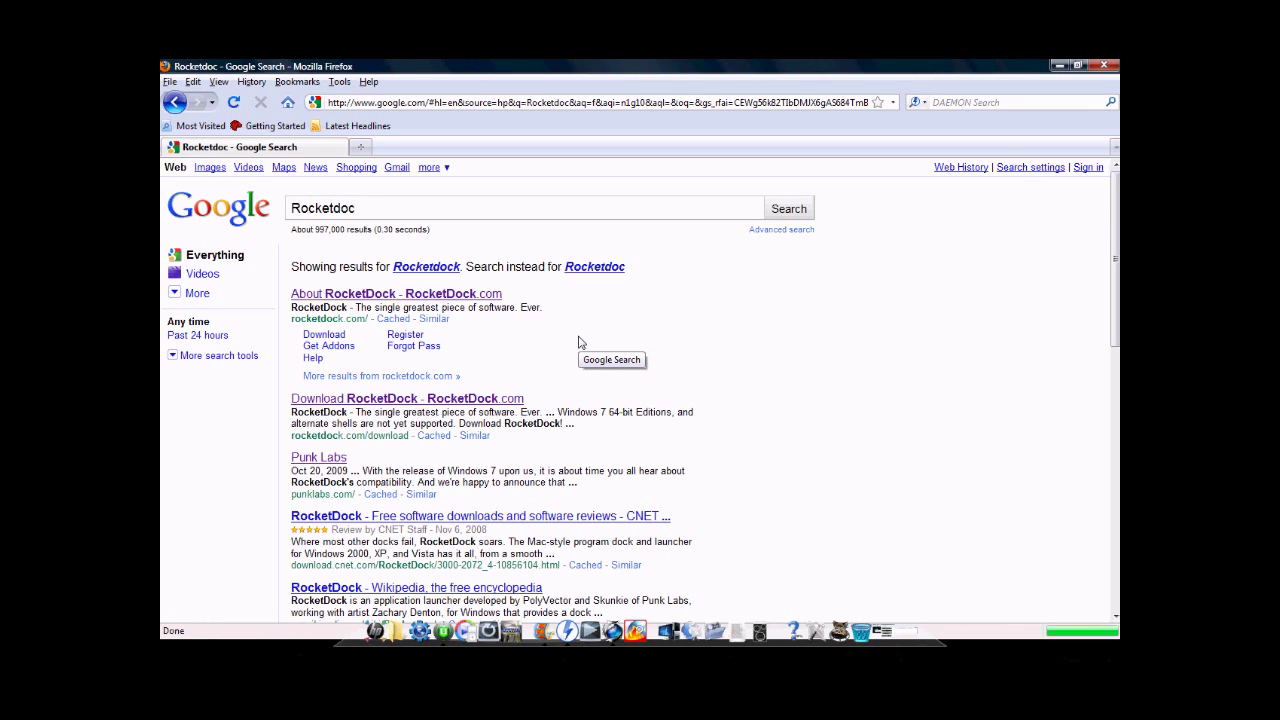
left_click(437, 296)
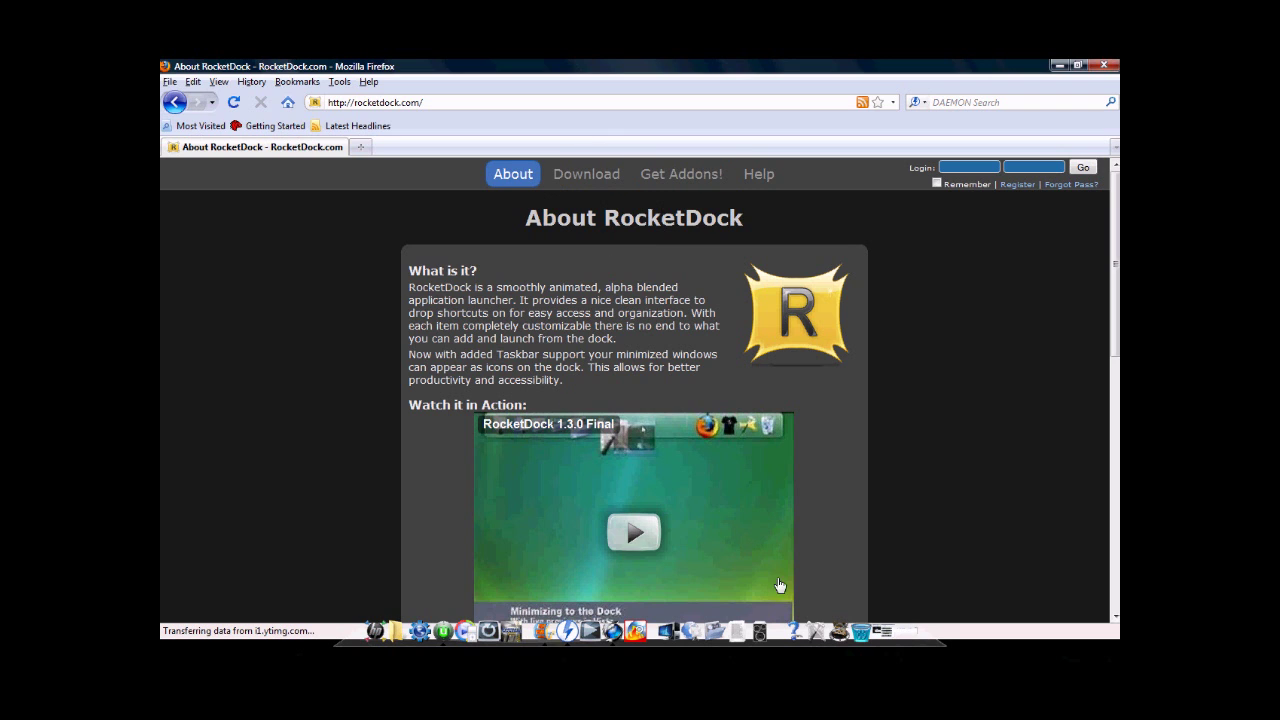
Step: Replace the Notepad note with "Next click on the download tab" and open the RocketDock website's Download page in Firefox
left_click(908, 637)
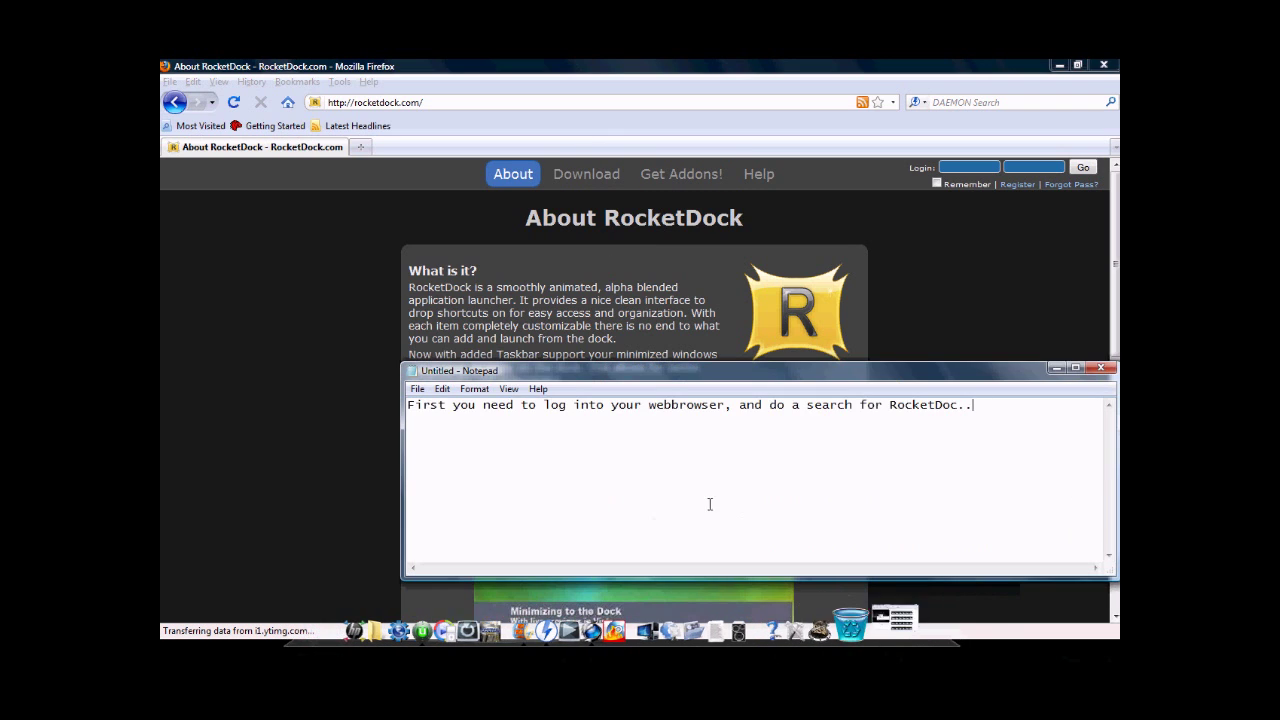
key("ctrl+a")
key("Delete")
type("Ne")
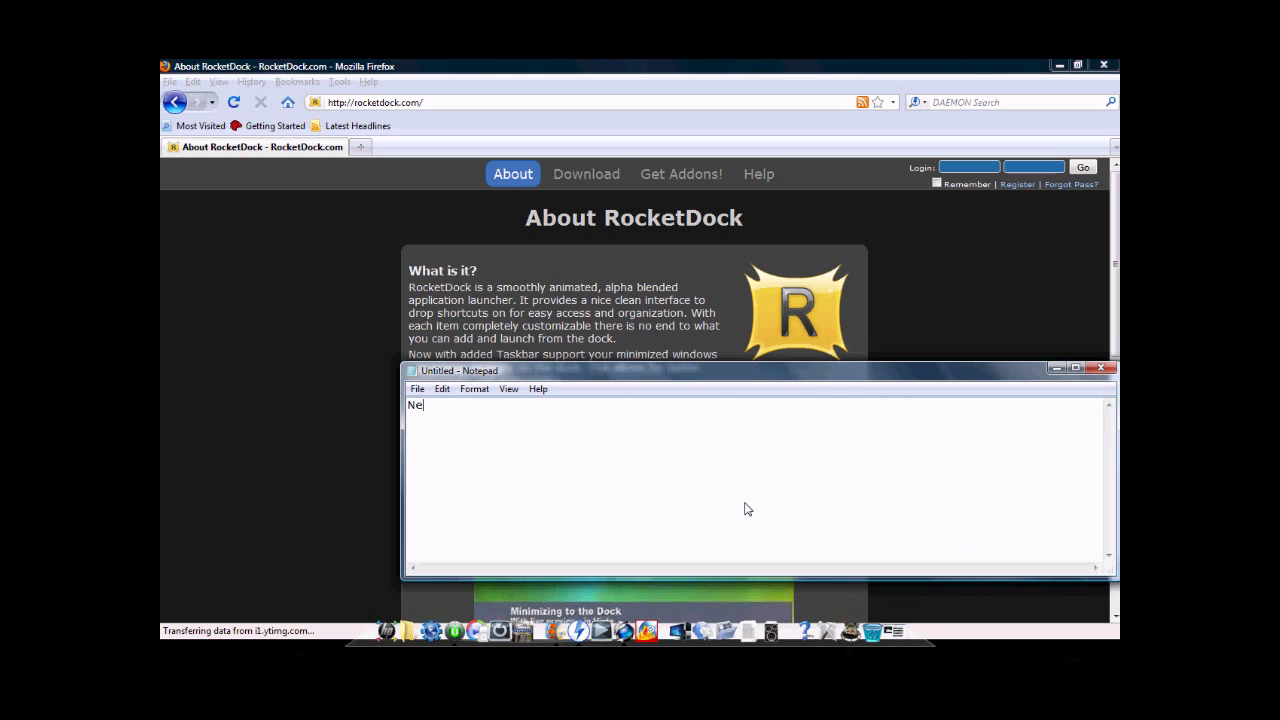
type("xt click on the download tab")
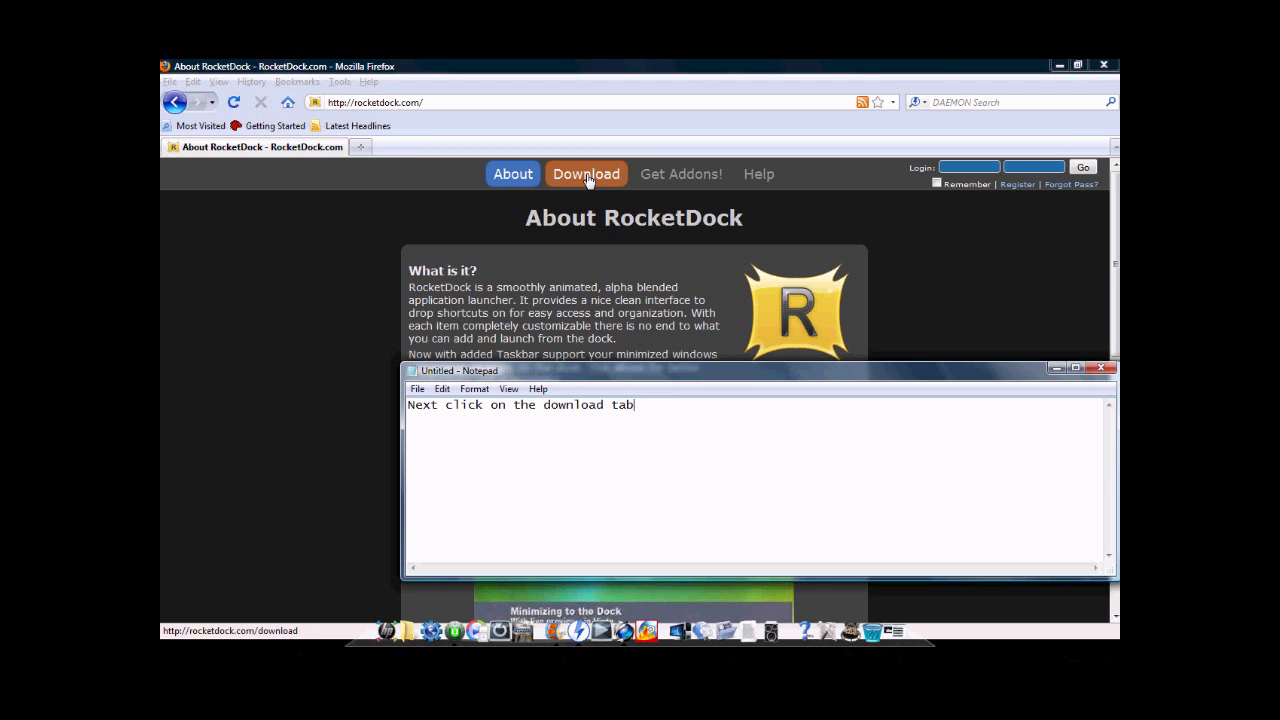
left_click(1056, 368)
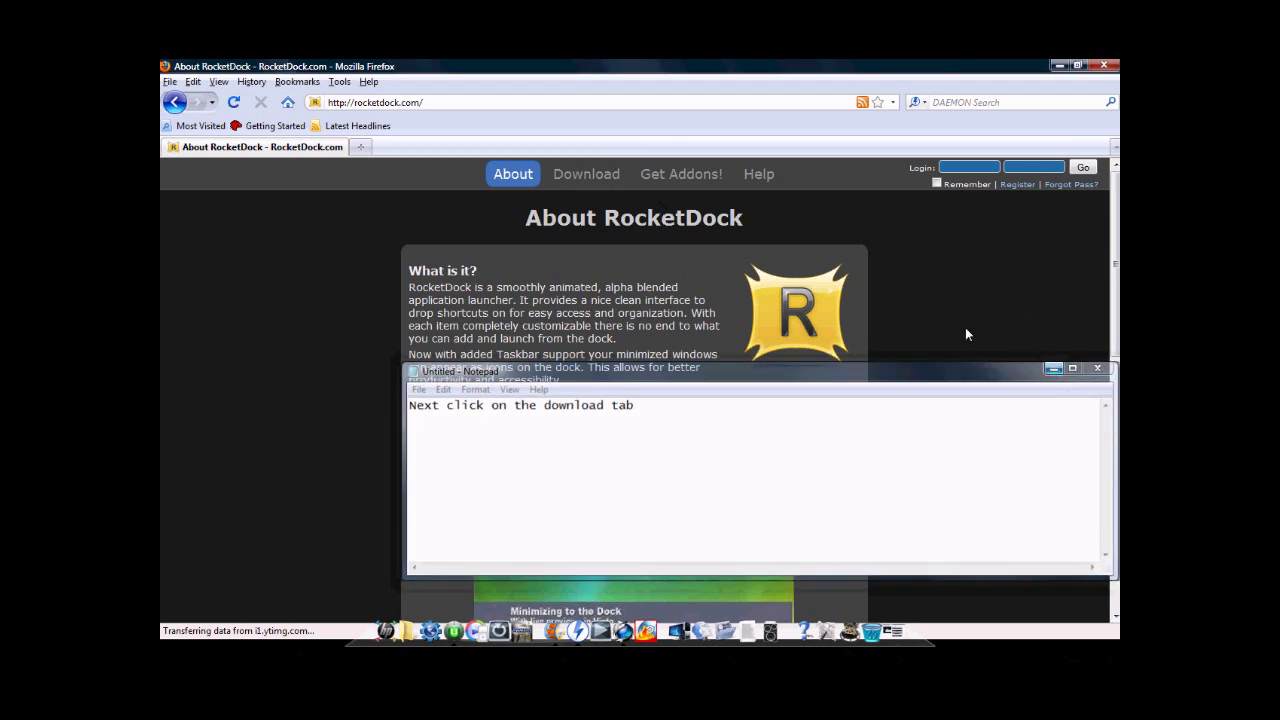
left_click(580, 186)
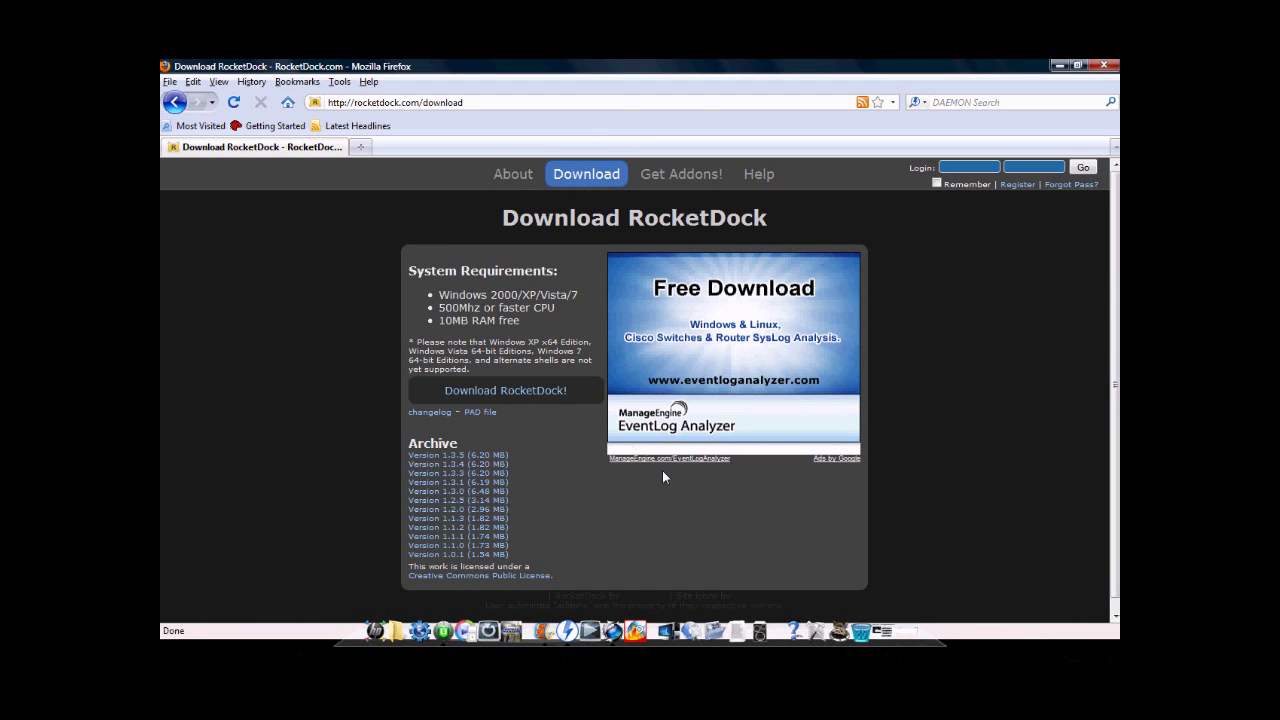
Step: Bring back Notepad and replace the note with "Now download rocketdoc, extract it... and install it."
left_click(909, 623)
left_click_drag(704, 433, 371, 398)
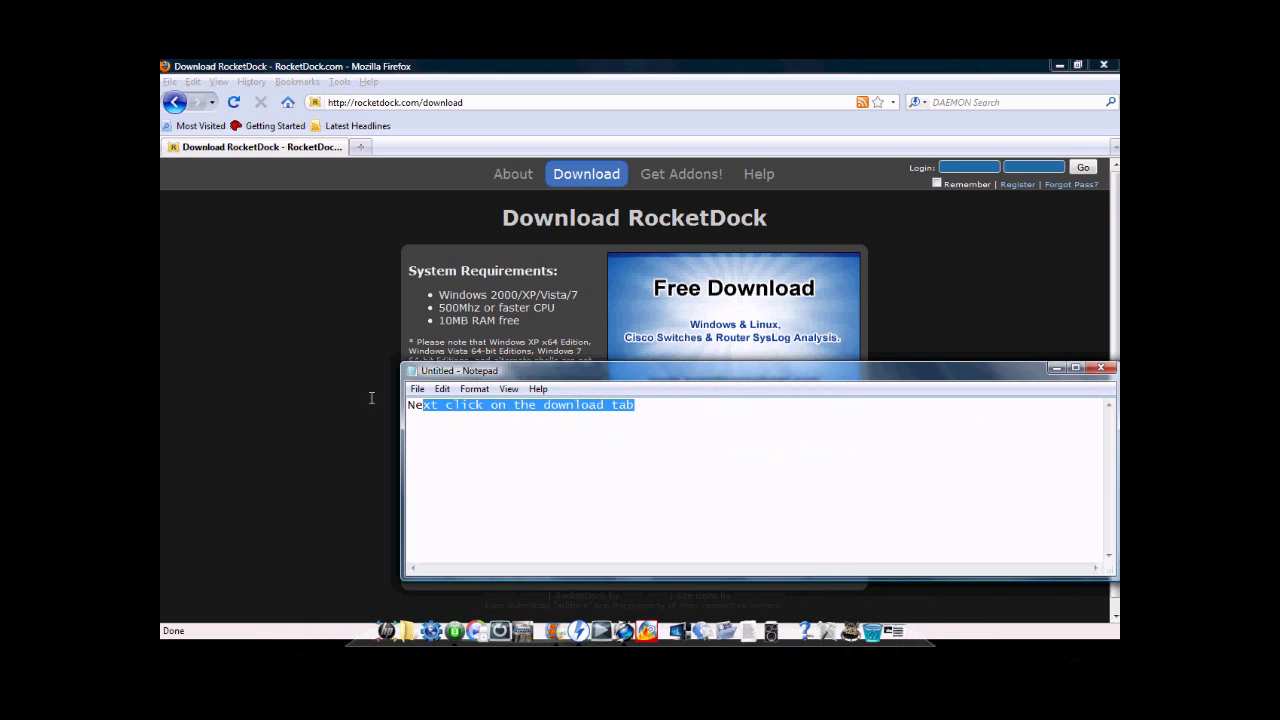
type("Now dow")
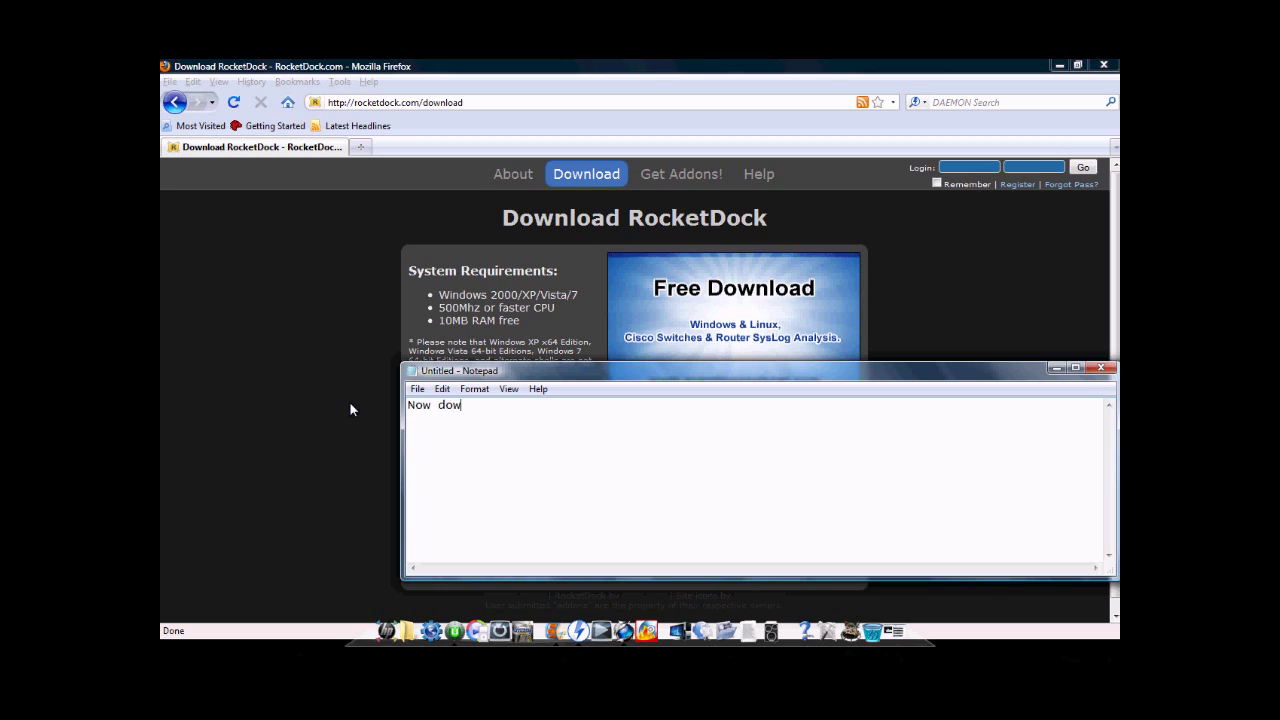
type("nload rocketdoc, extract it")
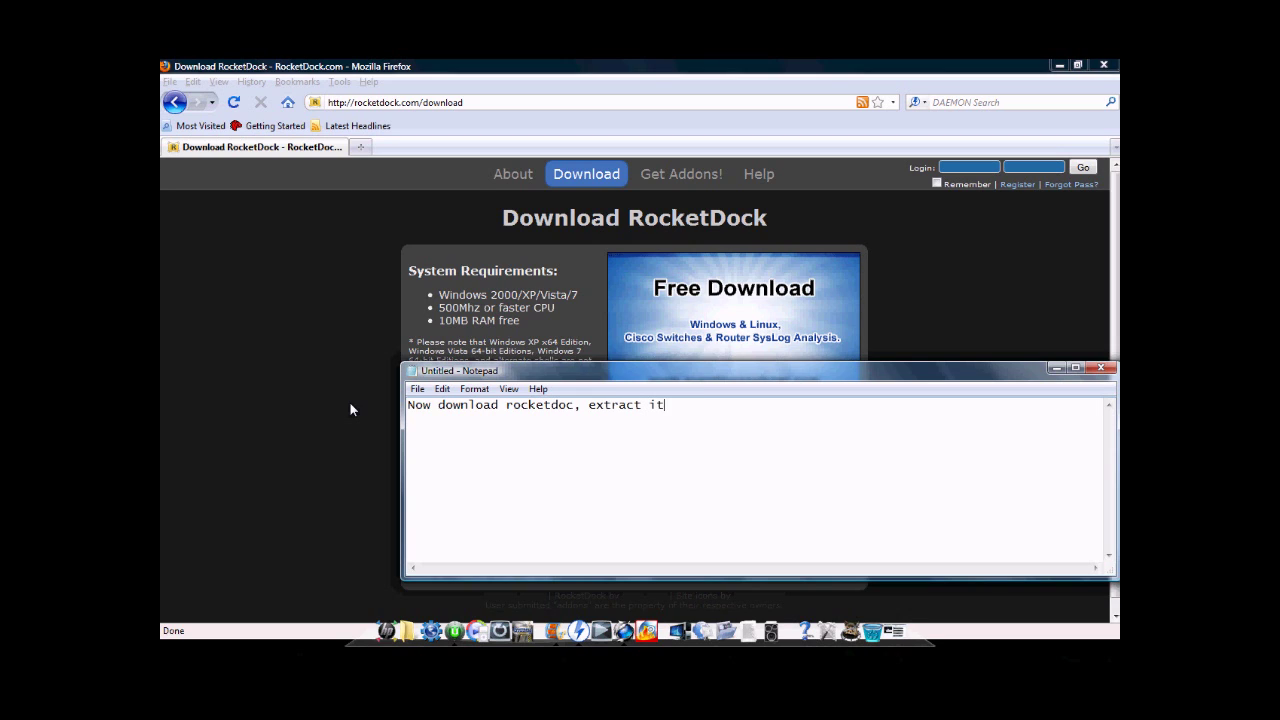
type("... and install it.")
Step: Replace the note with "Once instaled it will be in your program files folder, under Rocketdoc..." and minimize Notepad
key("ctrl+a")
key("BackSpace")
type("ONce")
key("BackSpace")
key("BackSpace")
key("BackSpace")
key("BackSpace")
type("nce instaled it wi")
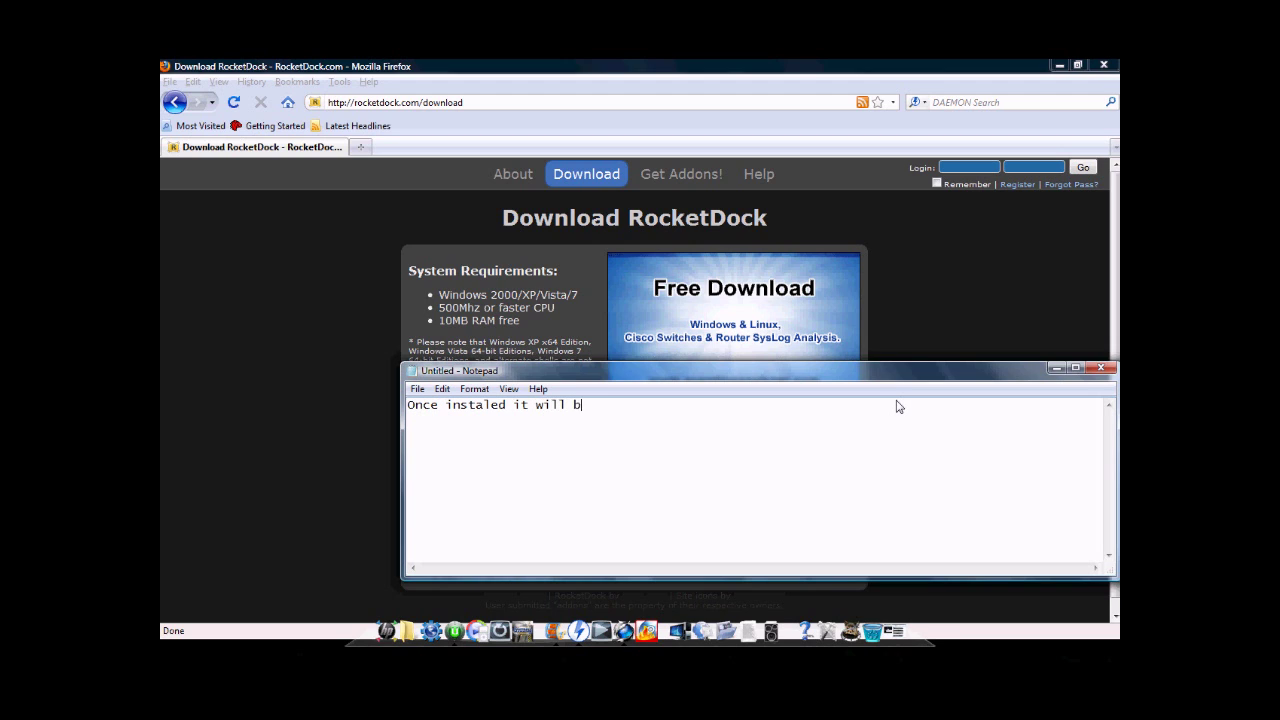
type("ll be in your program files folder, under Roc")
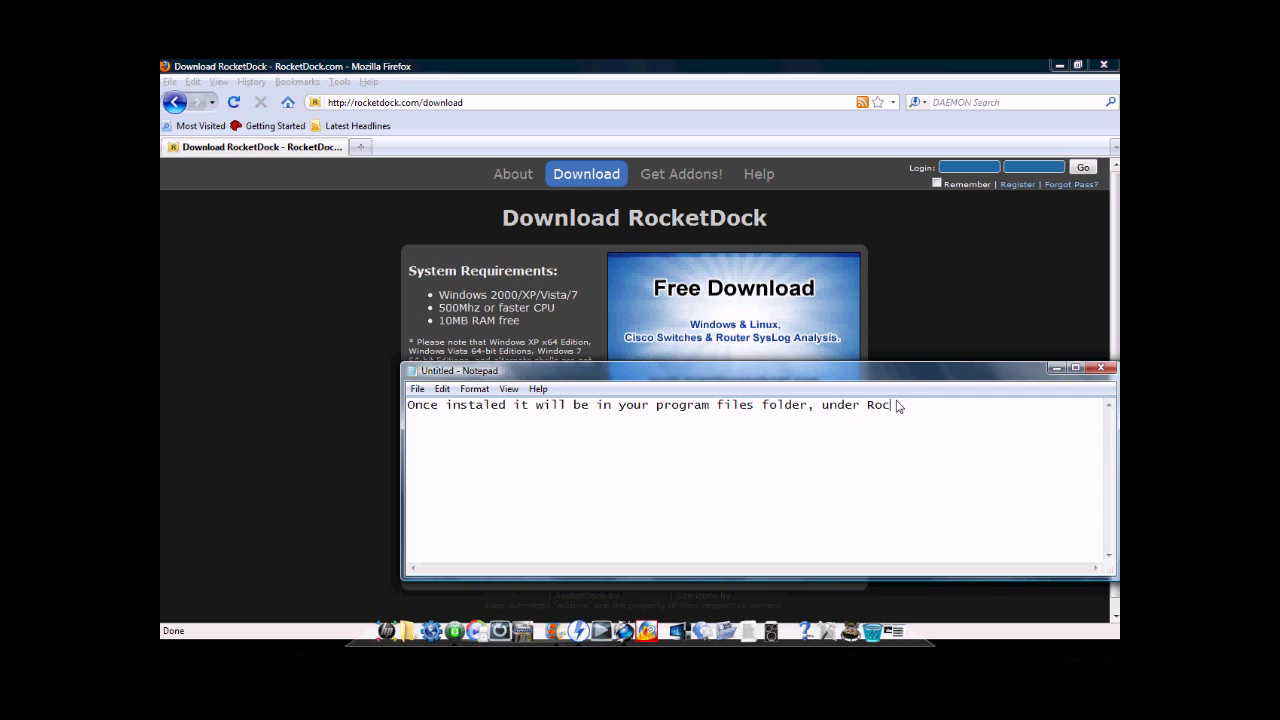
type("ketdoc...")
left_click(1056, 367)
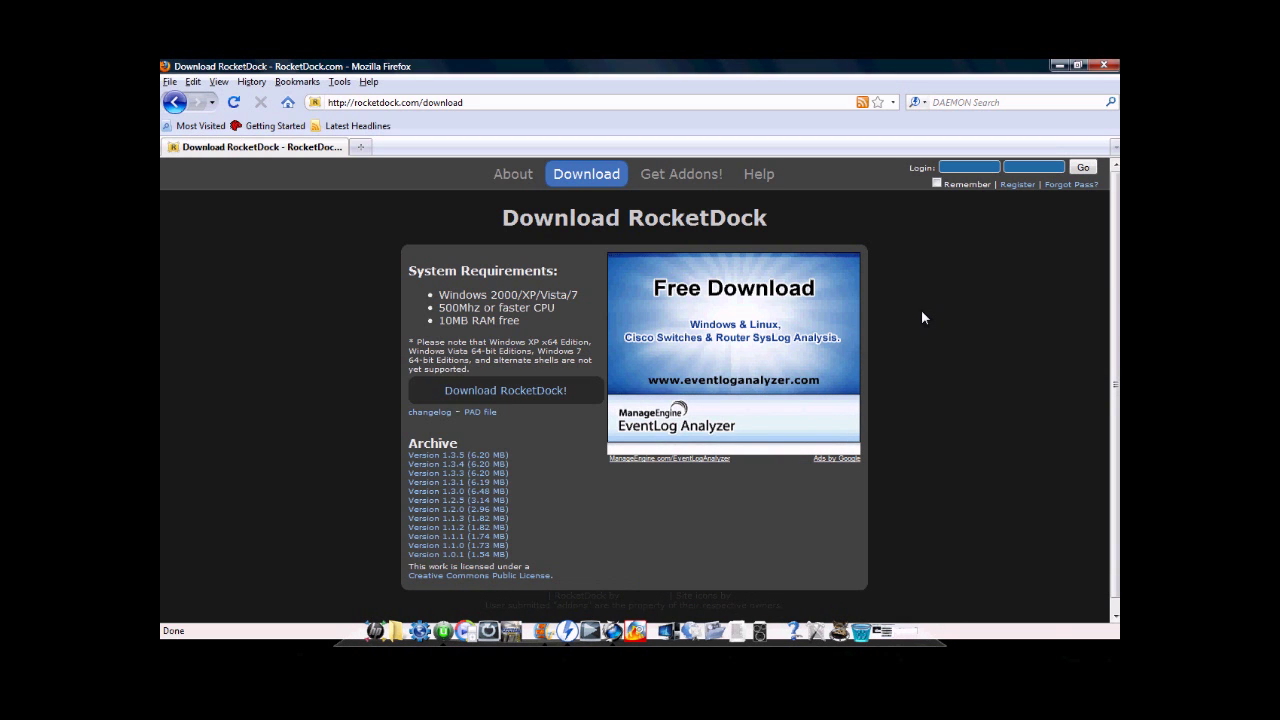
Step: Switch to Windows Explorer and open the RocketDock folder inside Program Files on Local Disk (C:)
key("super+e")
left_click(300, 367)
double_click(404, 447)
key("r")
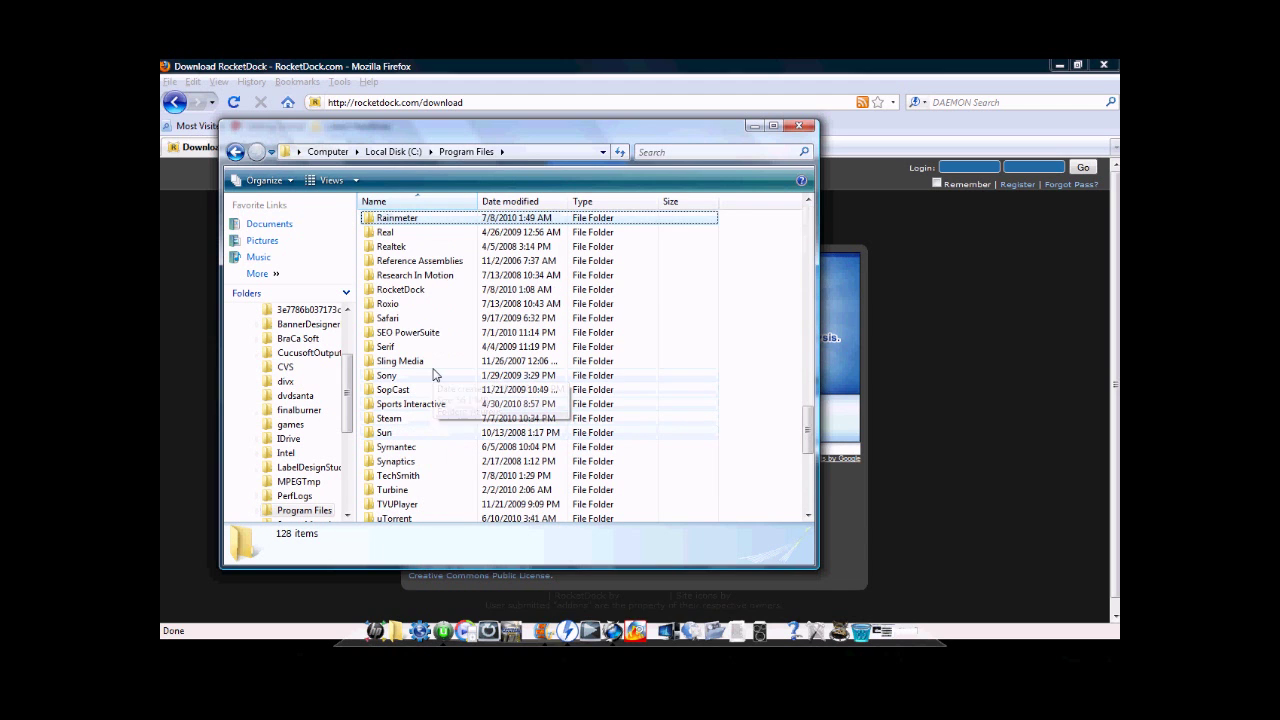
left_click(404, 290)
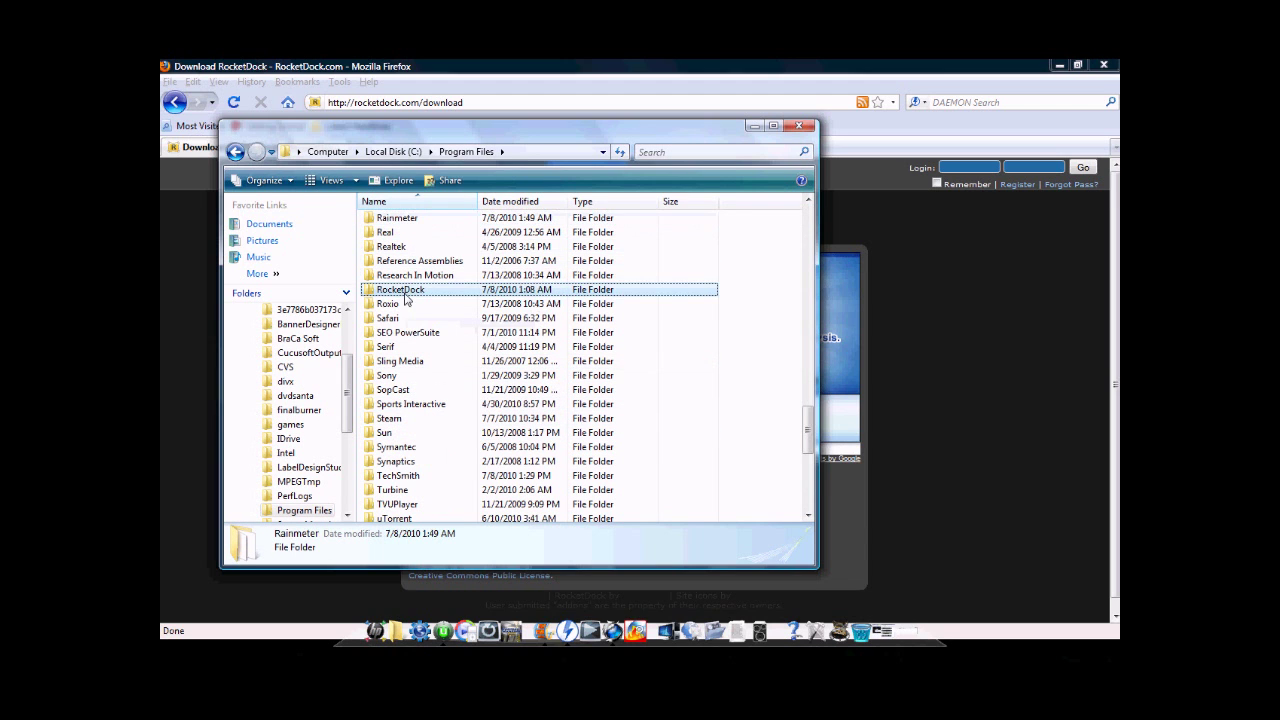
double_click(402, 291)
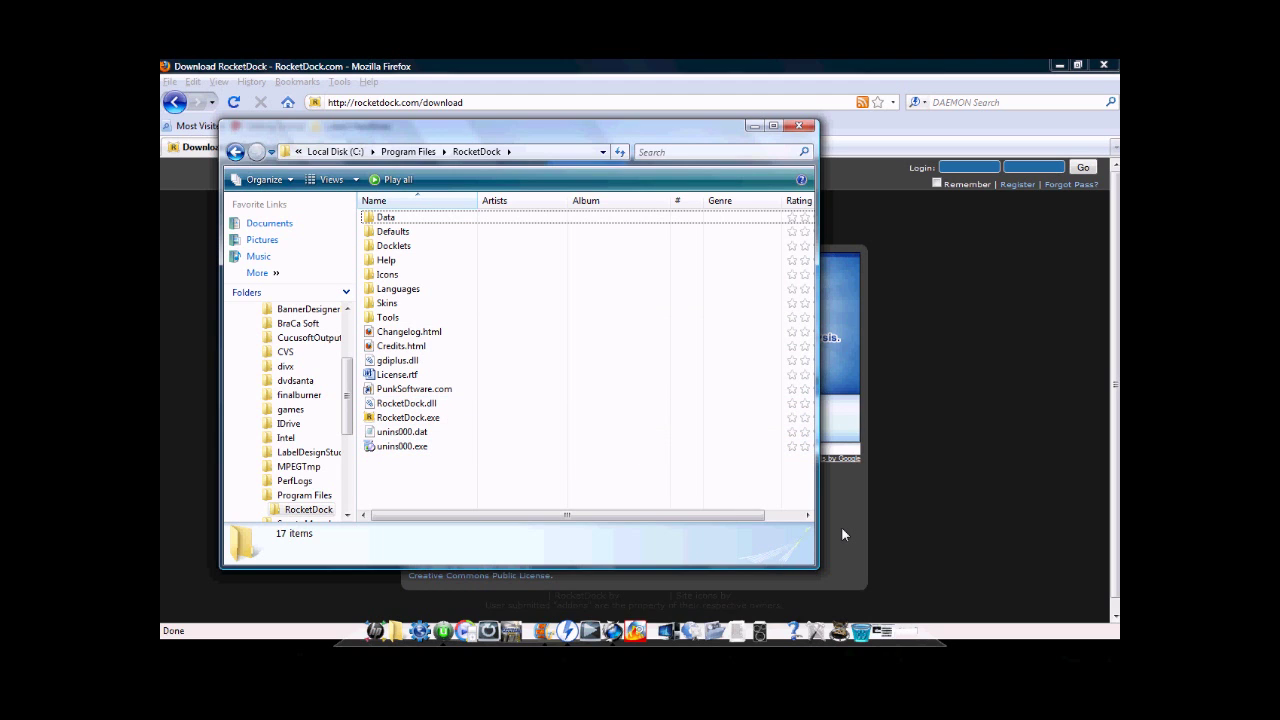
Step: Replace the Notepad note with "Once installed it will noramlly run on its own, but if it doesnt access the file on your computer and click this..."
left_click(903, 607)
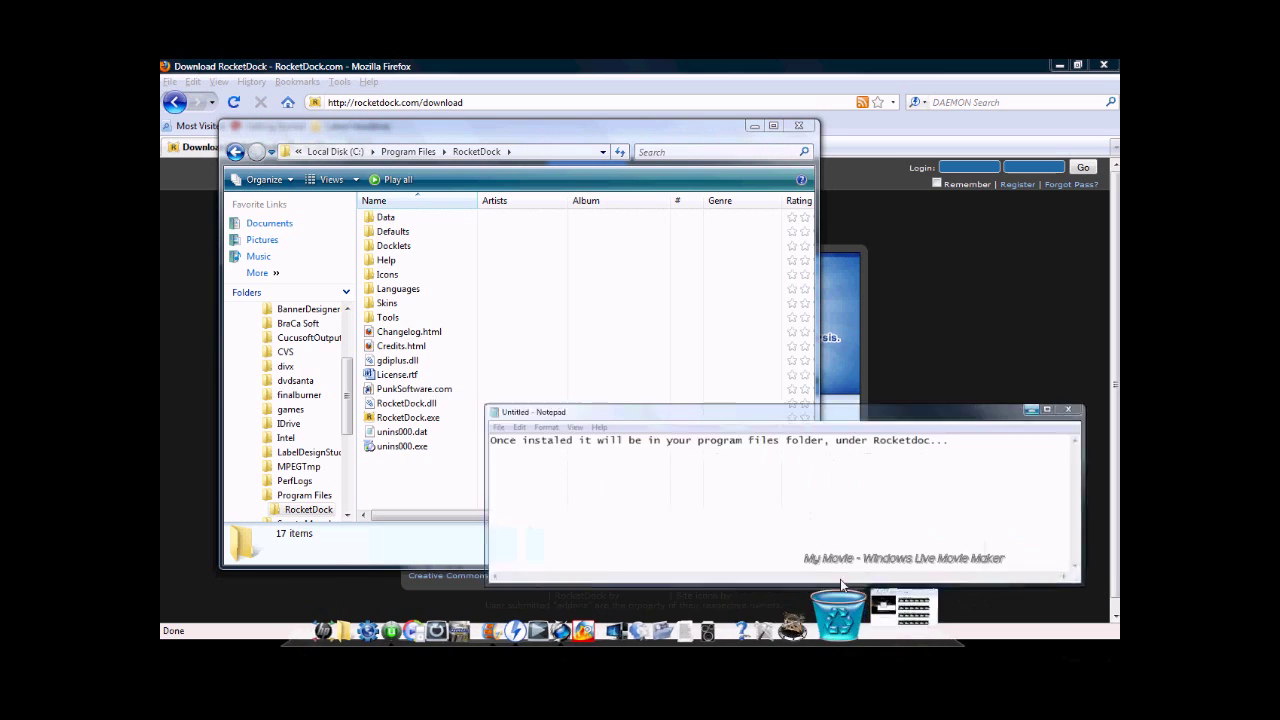
key("ctrl+a")
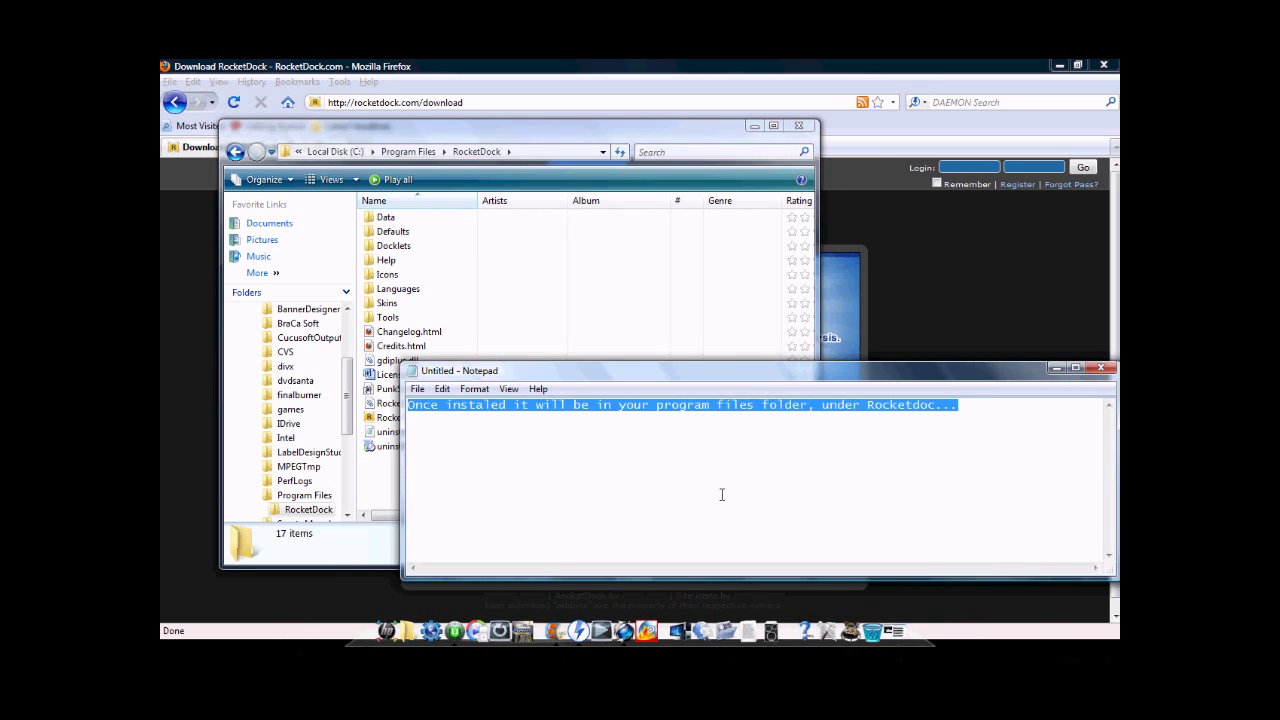
type("Once it")
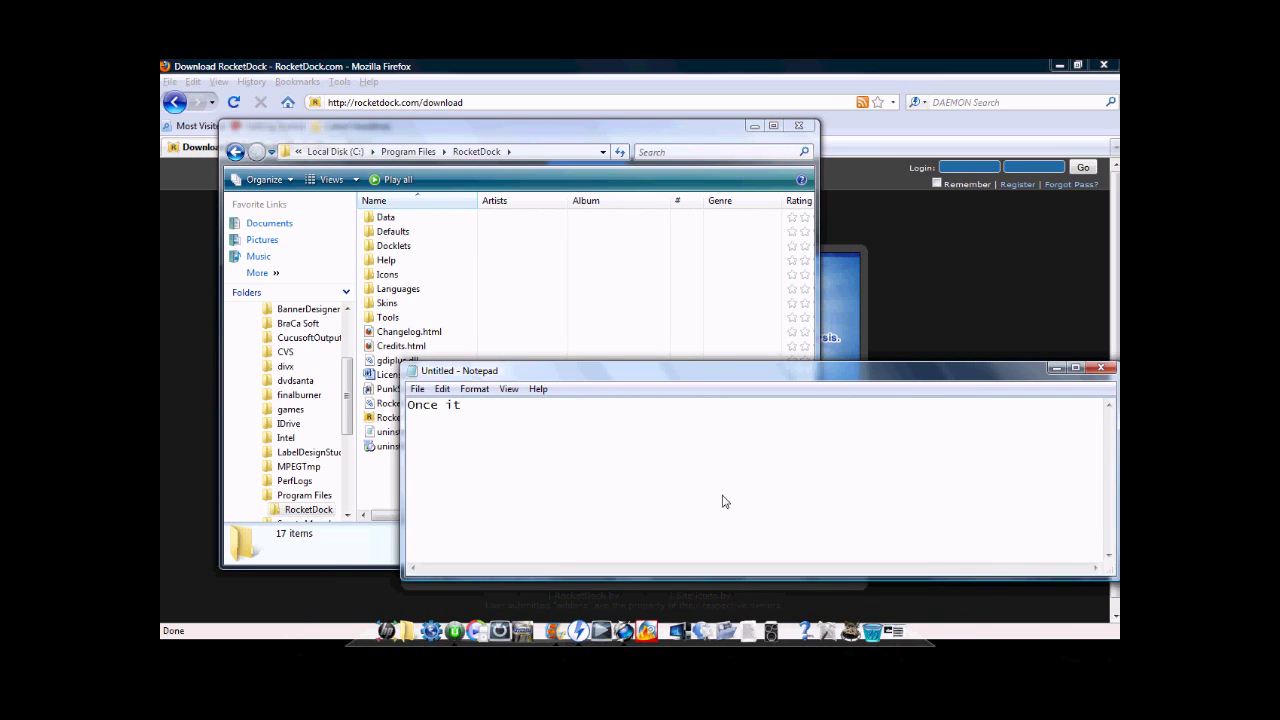
key("BackSpace")
type("nstalled it will nora")
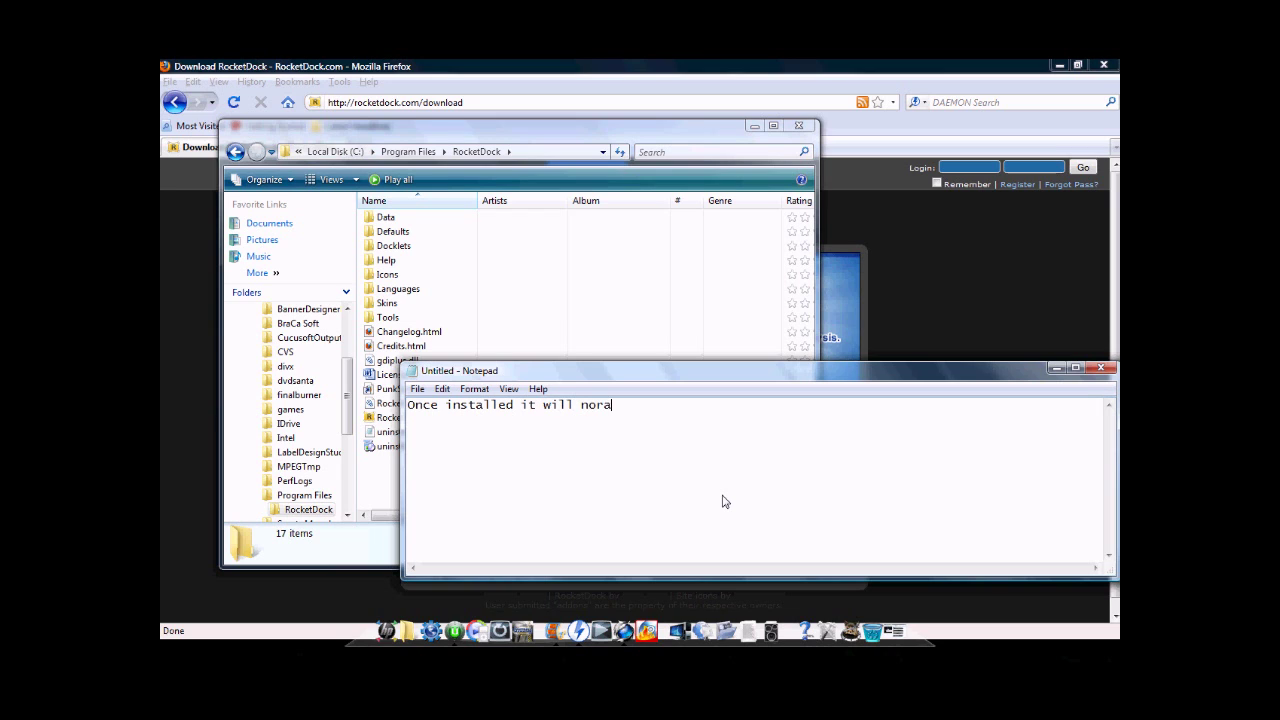
type("mlly run on its own, but if")
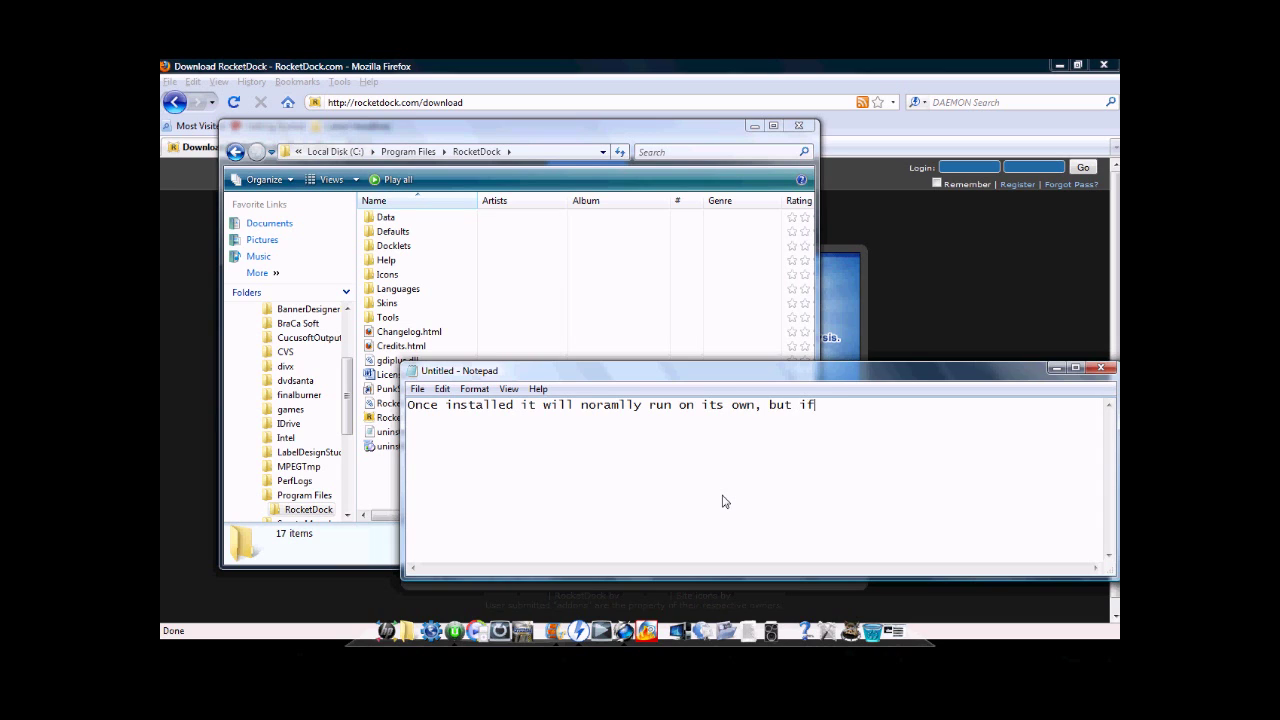
type(" it doesnt access the file")
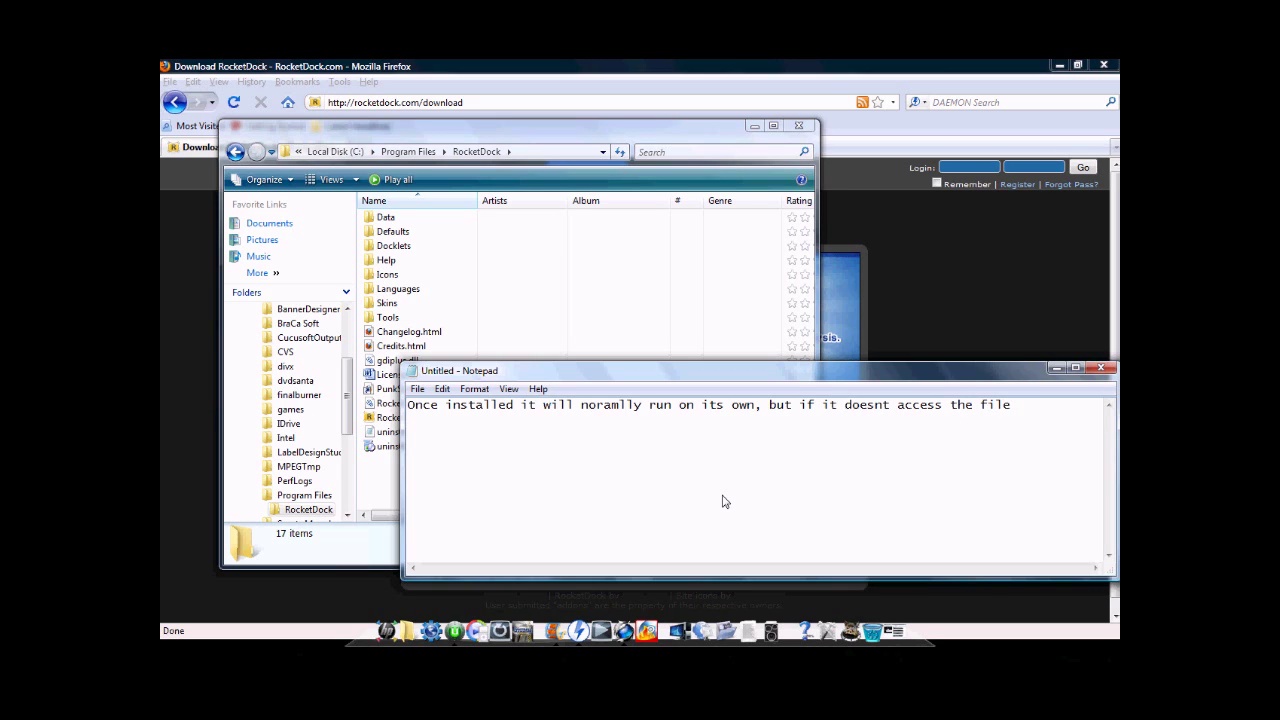
type("on ")
type("your comp")
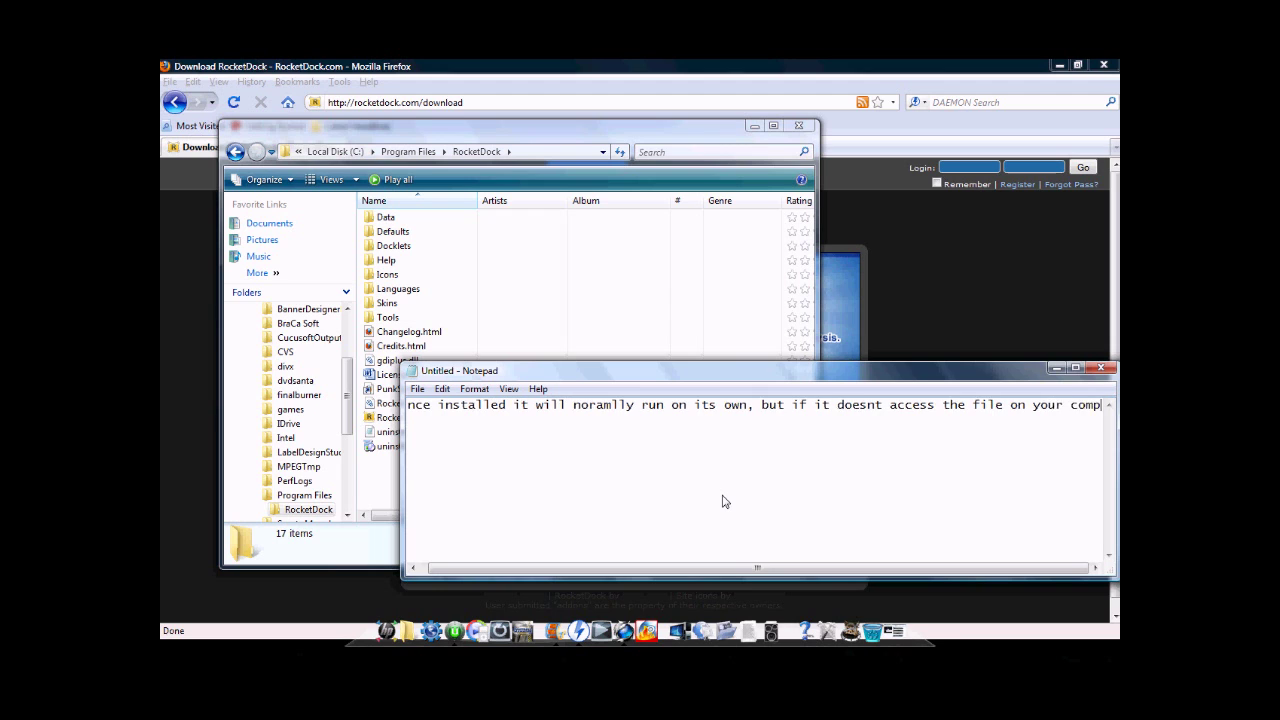
type("uter and lclick this...")
Step: Select RocketDock.exe in the RocketDock program folder and return to the Notepad note
left_click(671, 290)
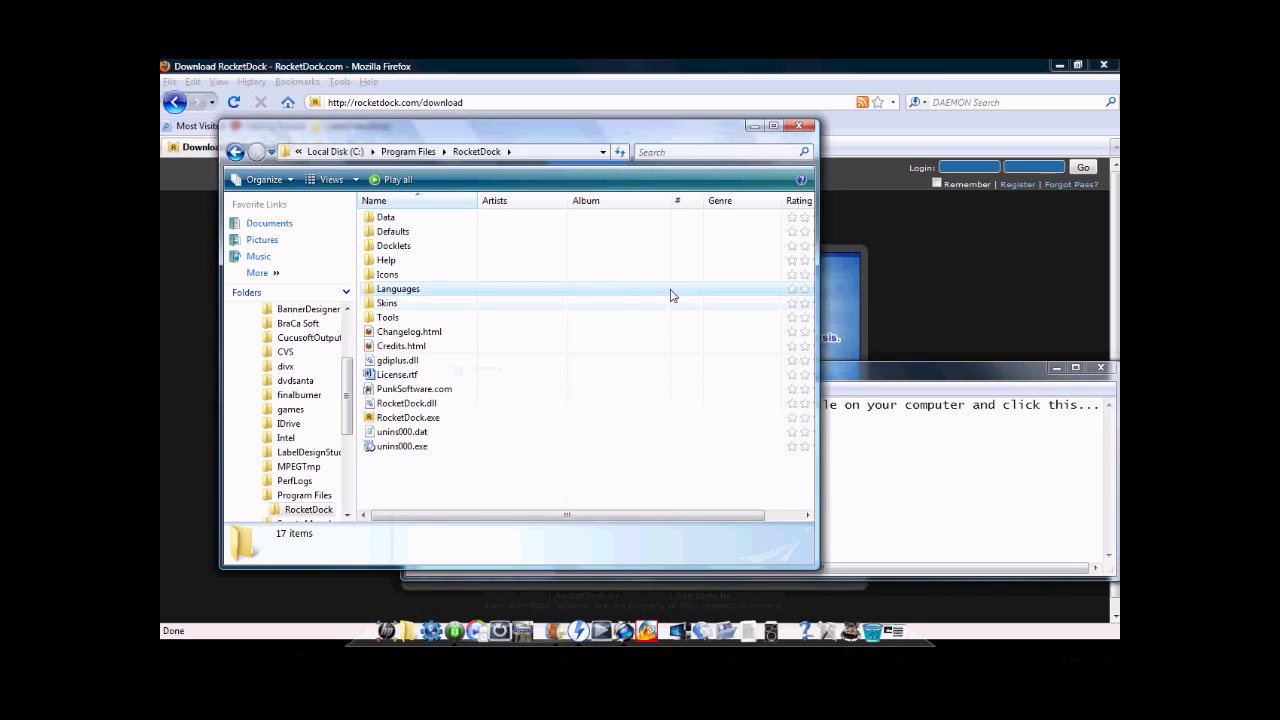
left_click(467, 419)
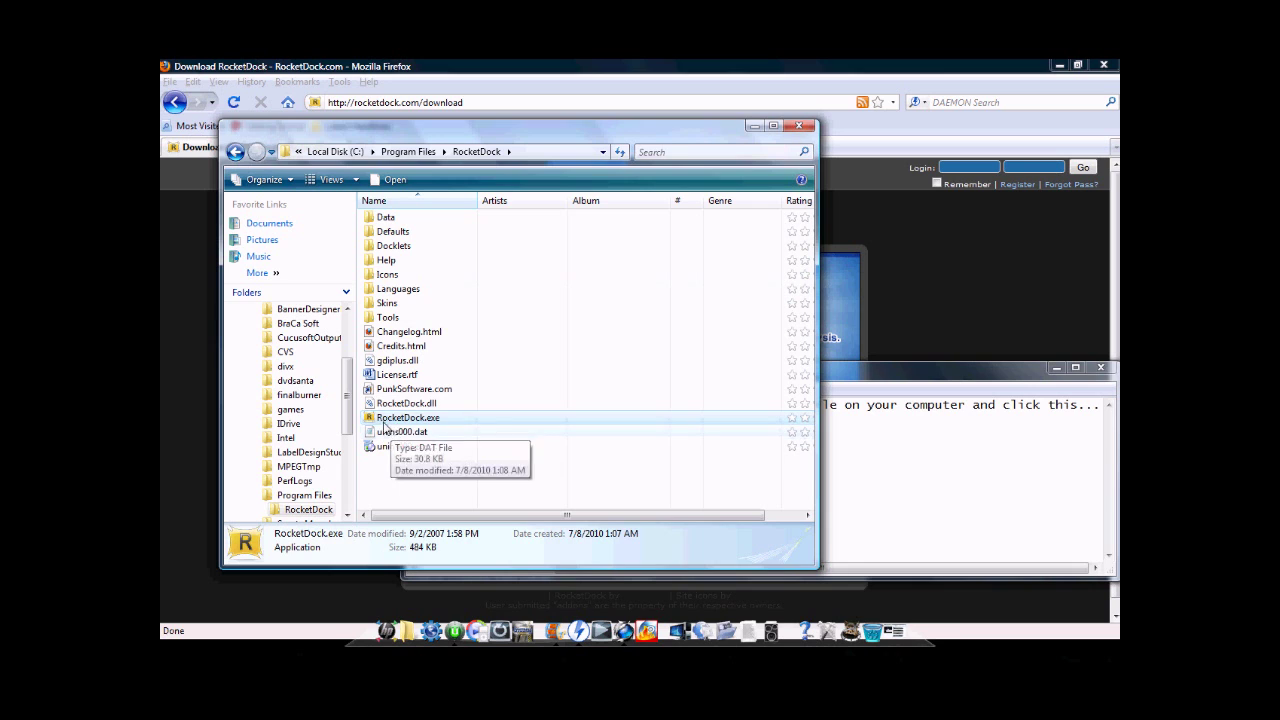
left_click(1003, 432)
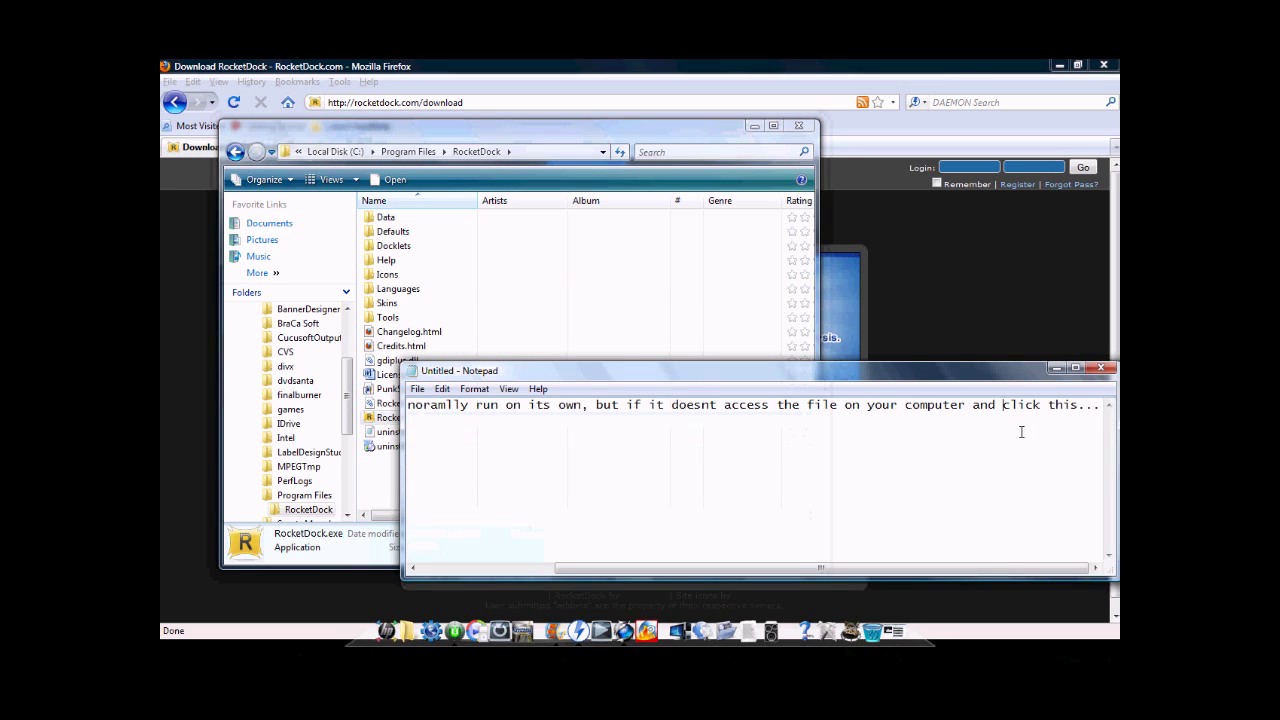
Step: Replace the Notepad note with "When you run it it will create this.."
key("ctrl+a")
key("Delete")
type("When y")
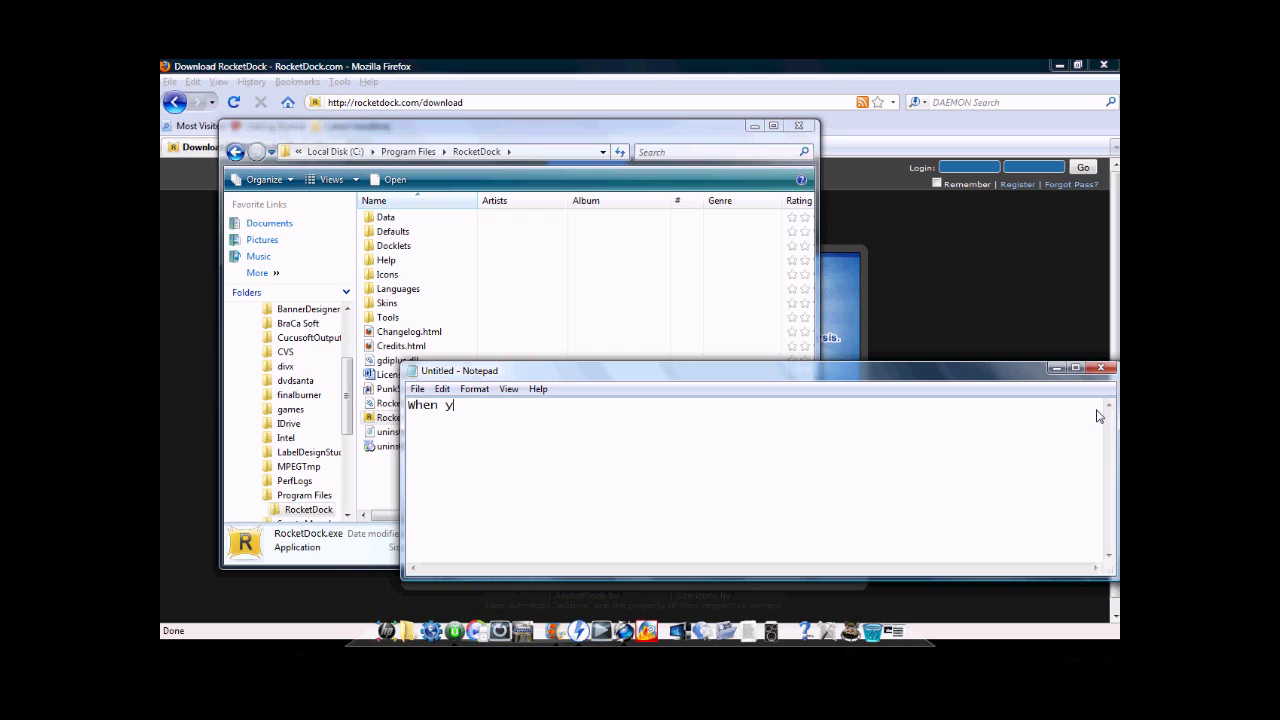
type("ou run it it will create this..")
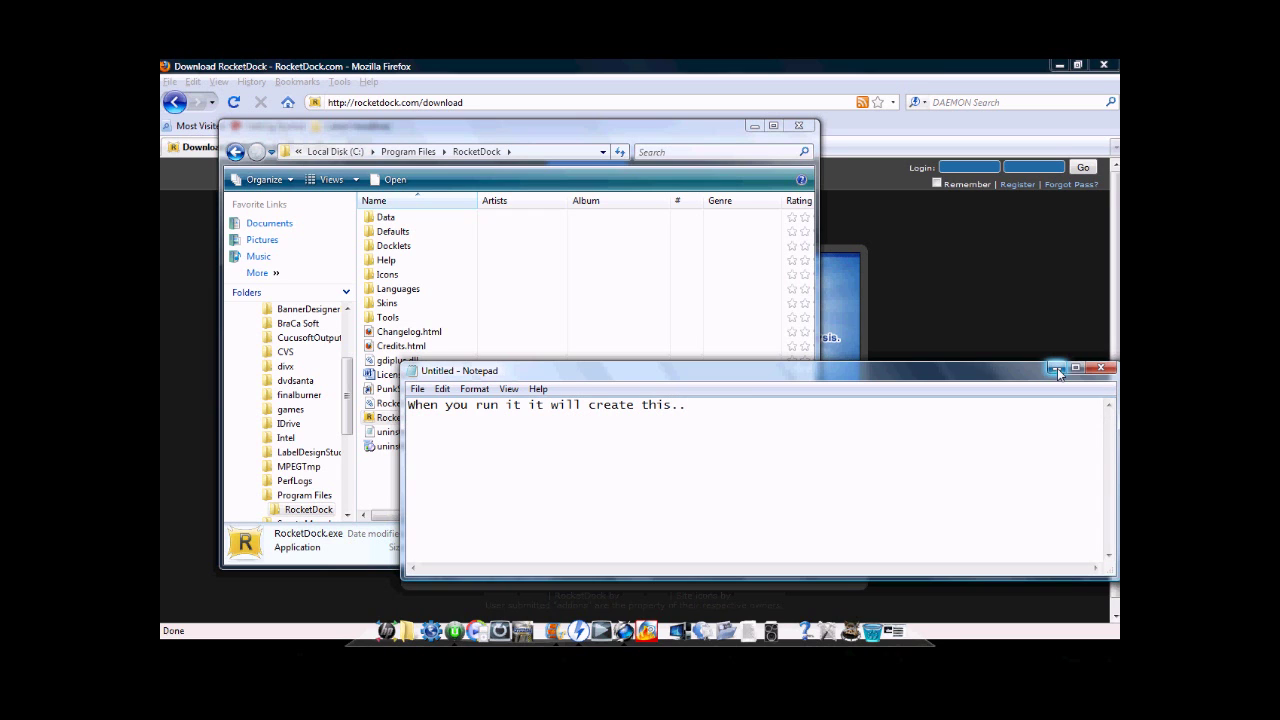
Step: Clear the desktop by minimizing Notepad, closing the RocketDock folder window and minimizing Firefox
left_click(1056, 369)
left_click(799, 125)
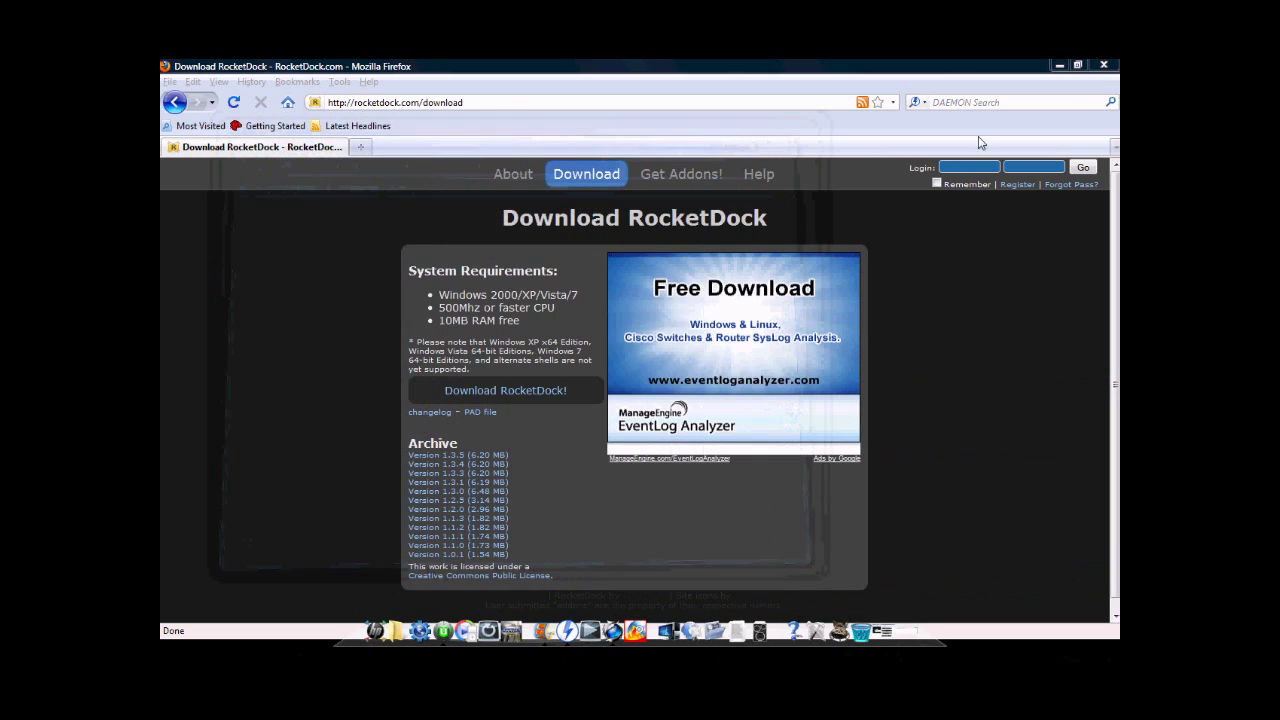
left_click(1059, 65)
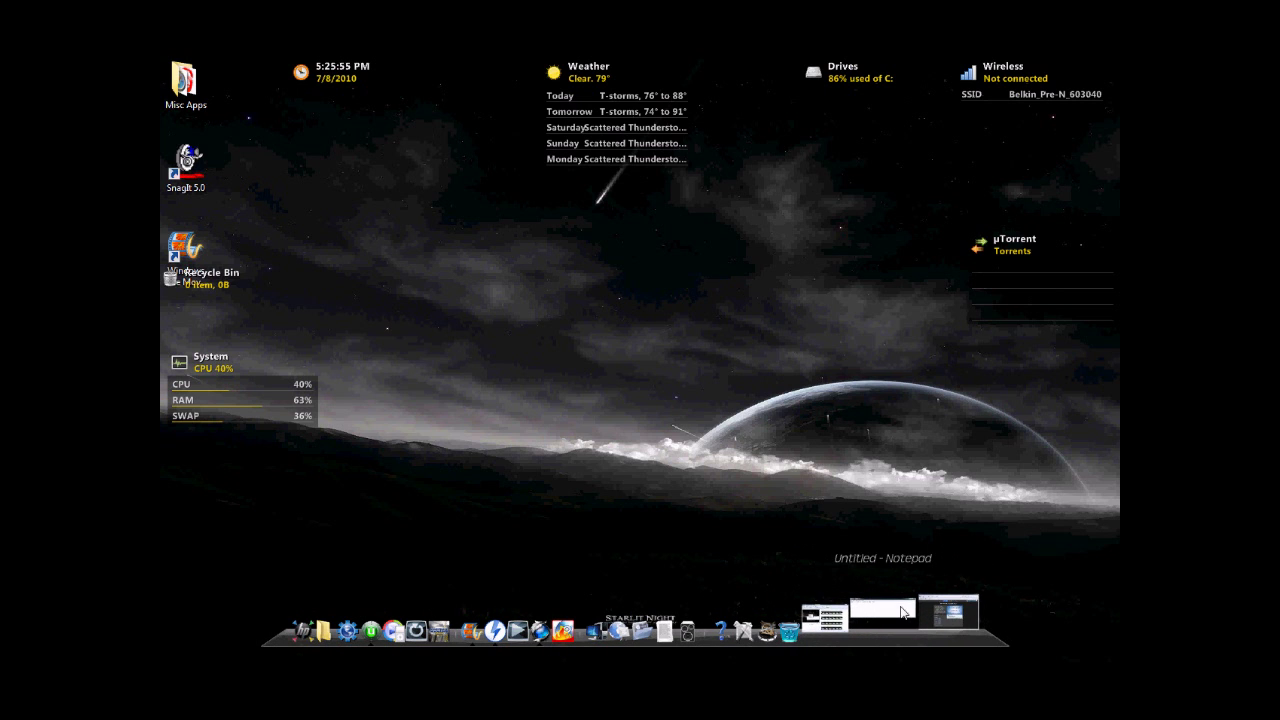
Step: Restore Notepad and replace the note with "you can send what ever icons you want here by simply dragging and droping.."
left_click(899, 612)
key("ctrl+a")
type("you can send")
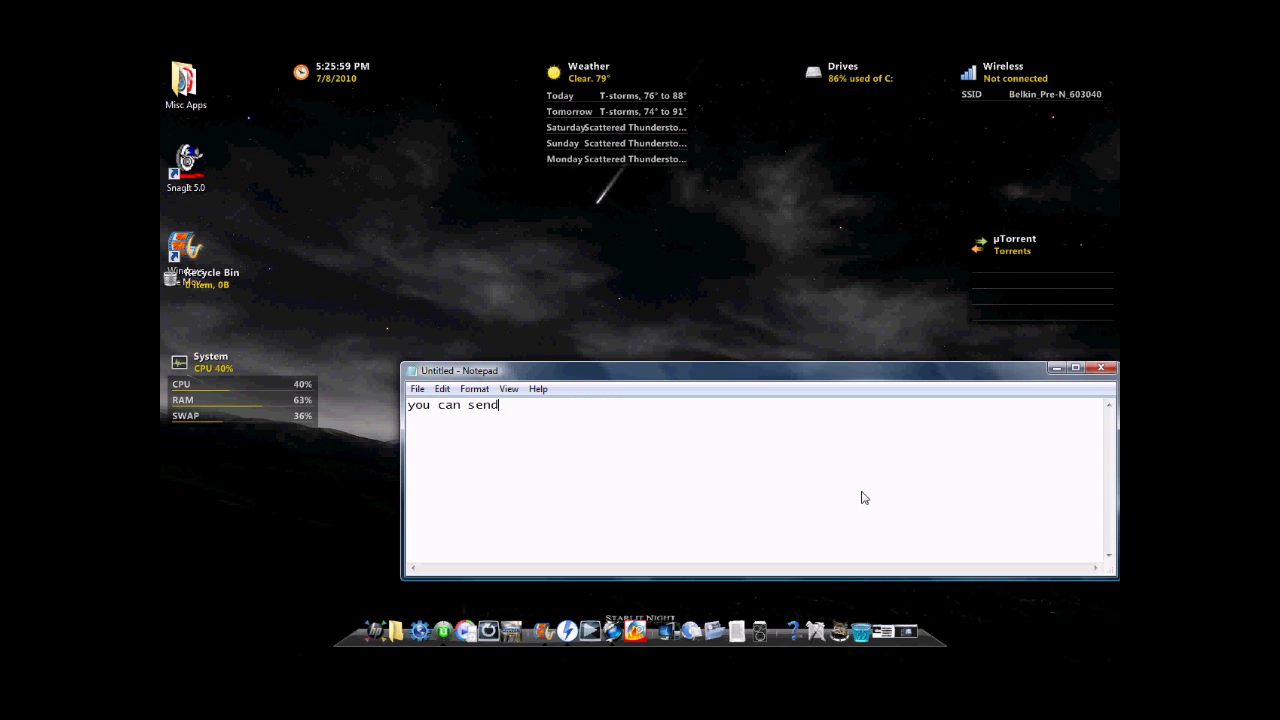
type(" what ever icons you want here by simply dragging and droping..")
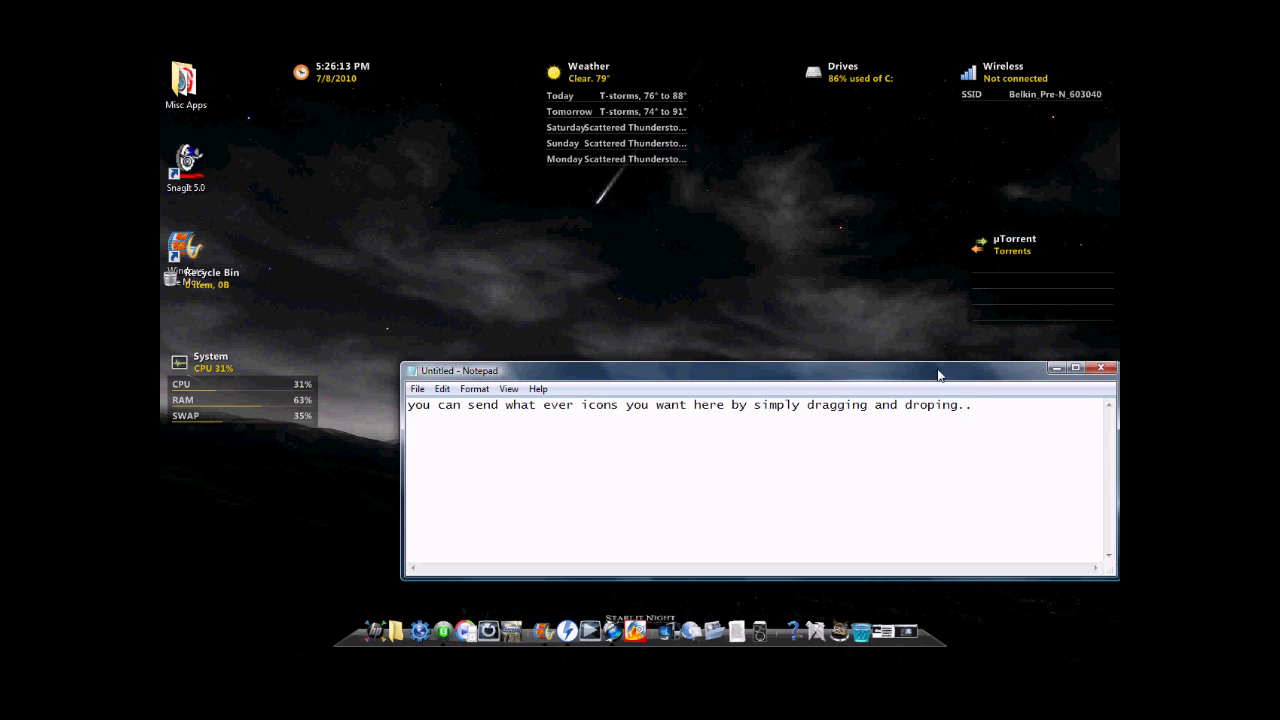
Step: Replace the note with "You can also download themes and icons from the rocketdoc website. also you can install dockets like "stack""
key("ctrl+a")
key("BackSpace")
type("Y")
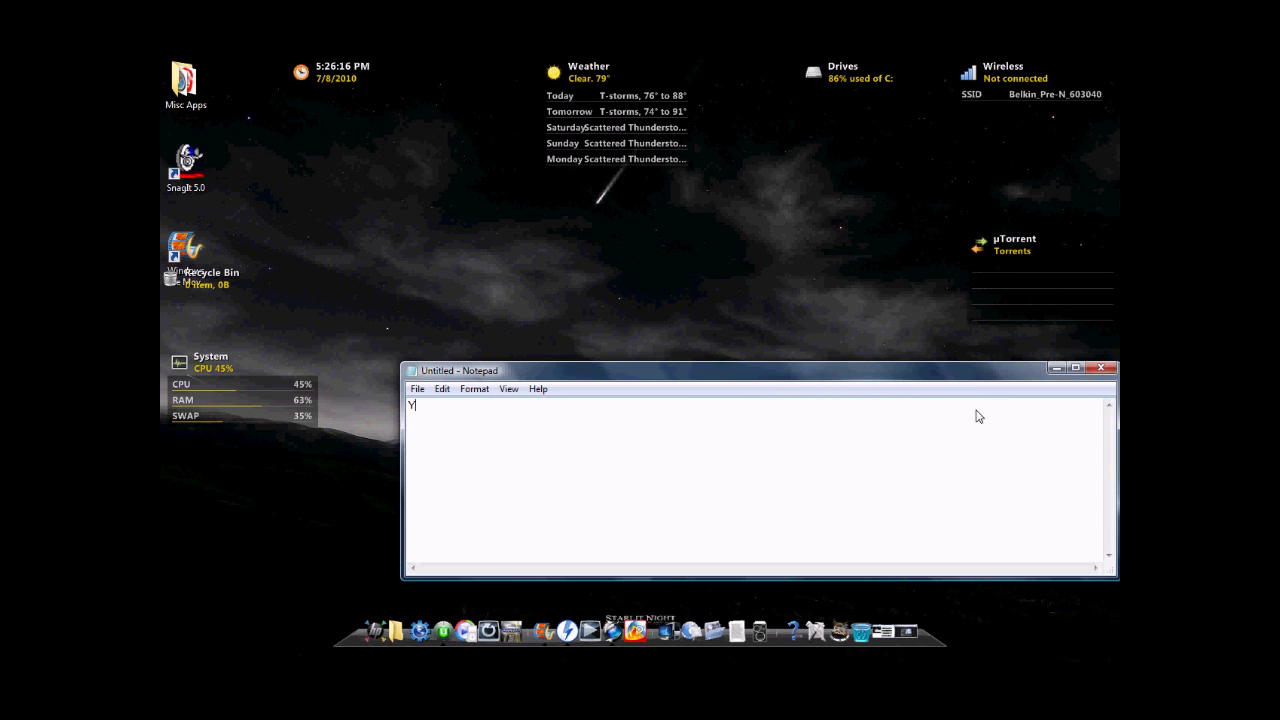
type("ou can also download")
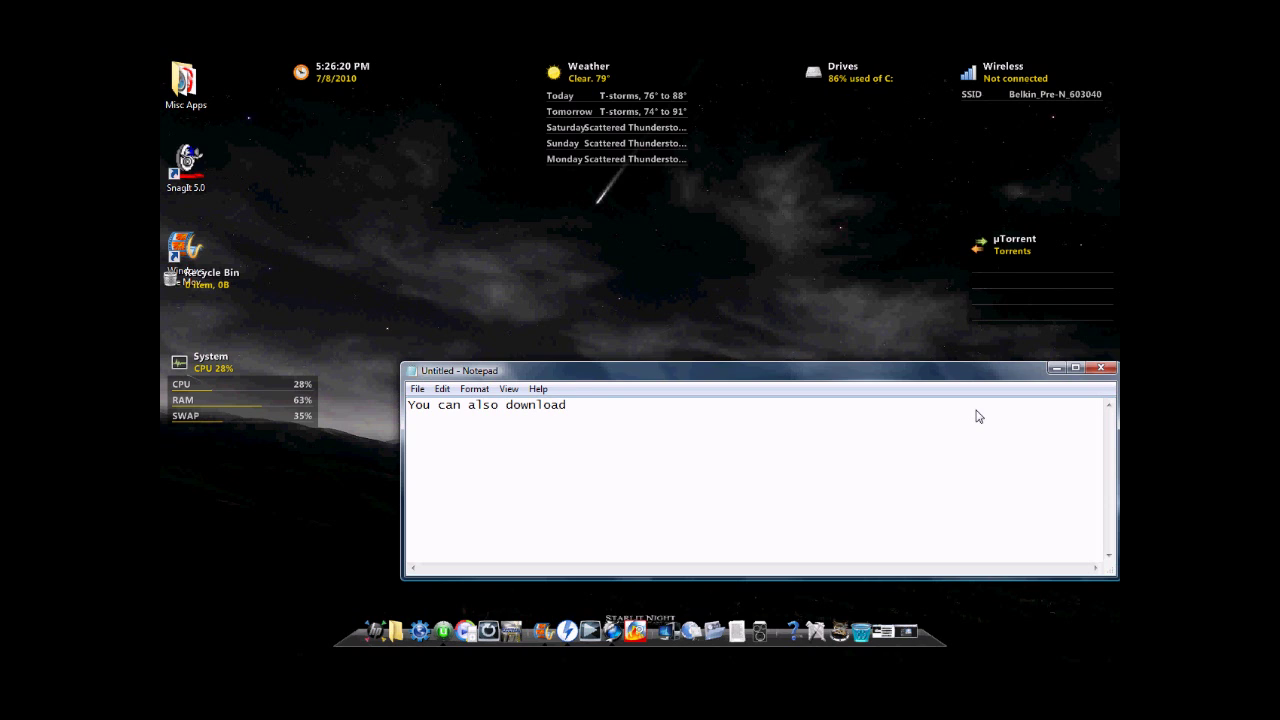
type(" themes and icons from the roc")
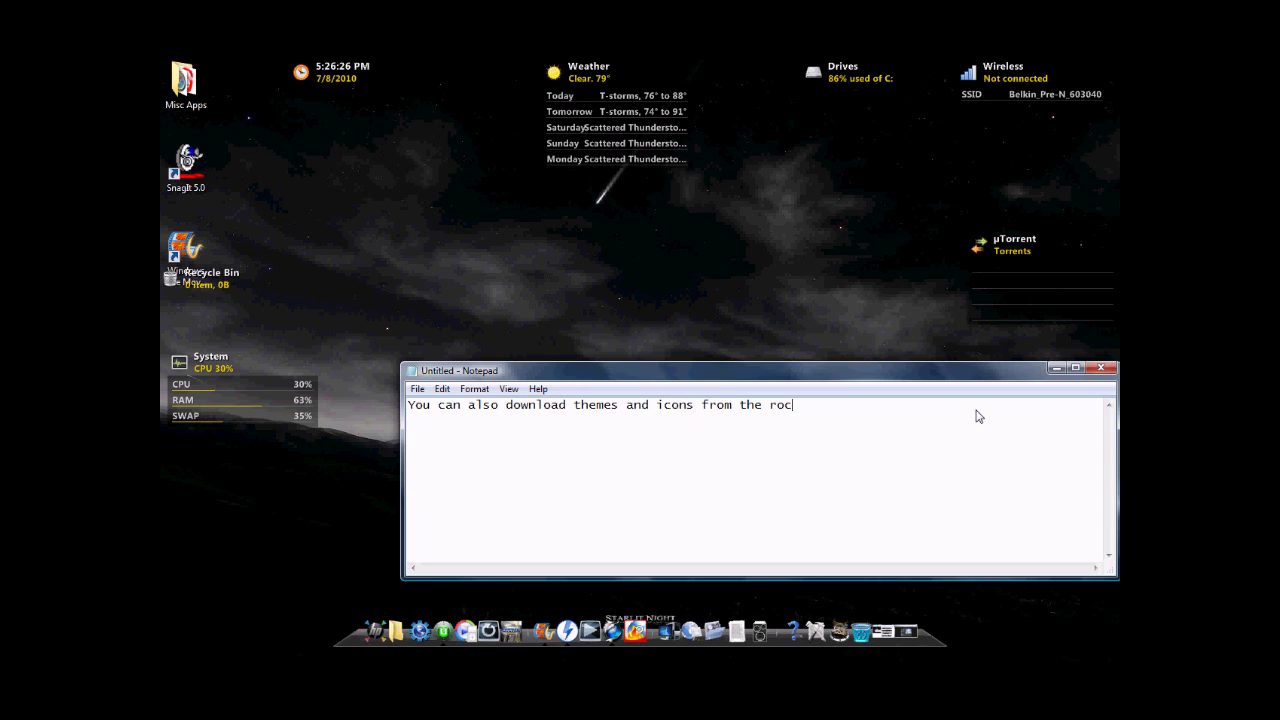
type("ketdoc website. also you can install dockets like \"stack")
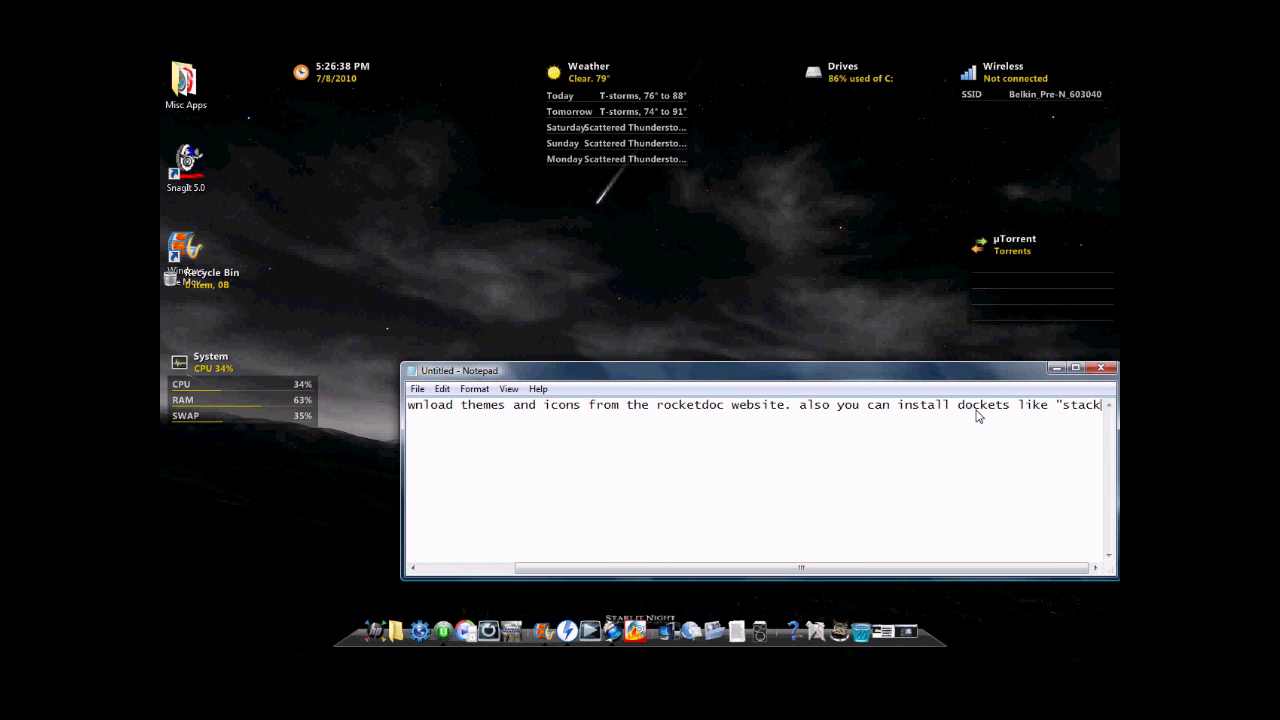
type("\"")
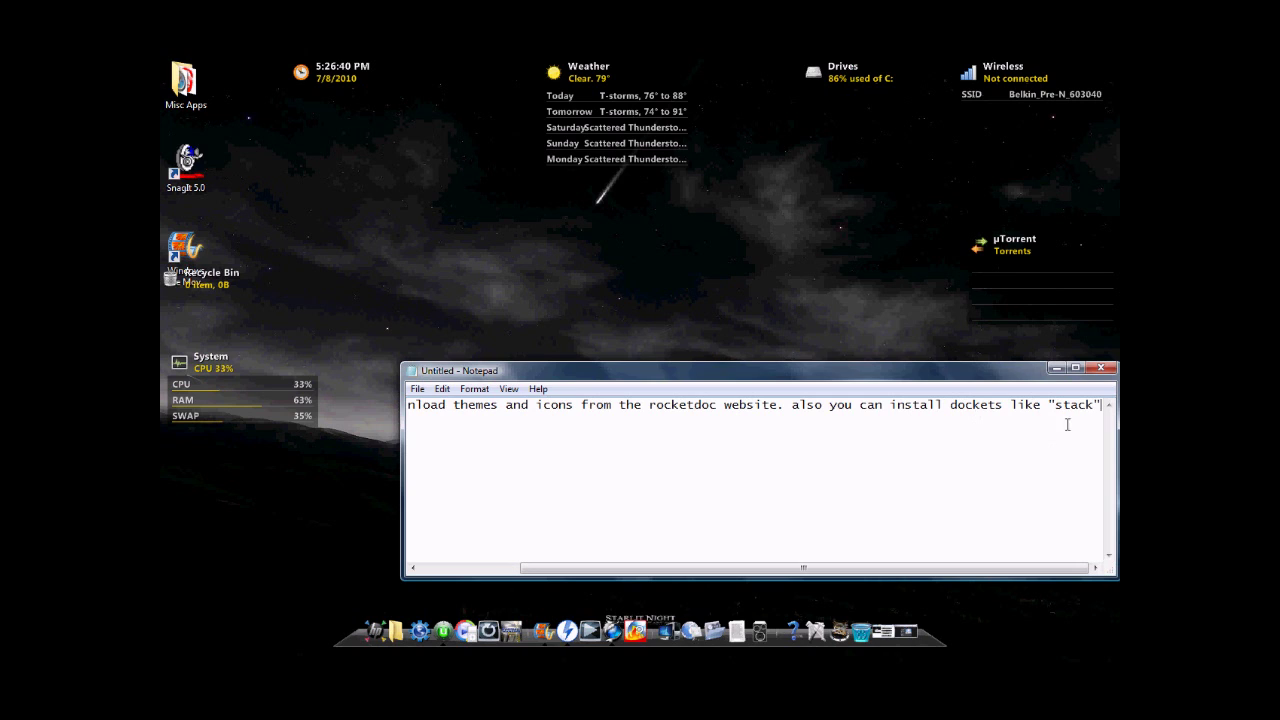
Step: Replace the note with "This is stack..." and minimize Notepad
key("ctrl+a")
key("BackSpace")
type("This is stac")
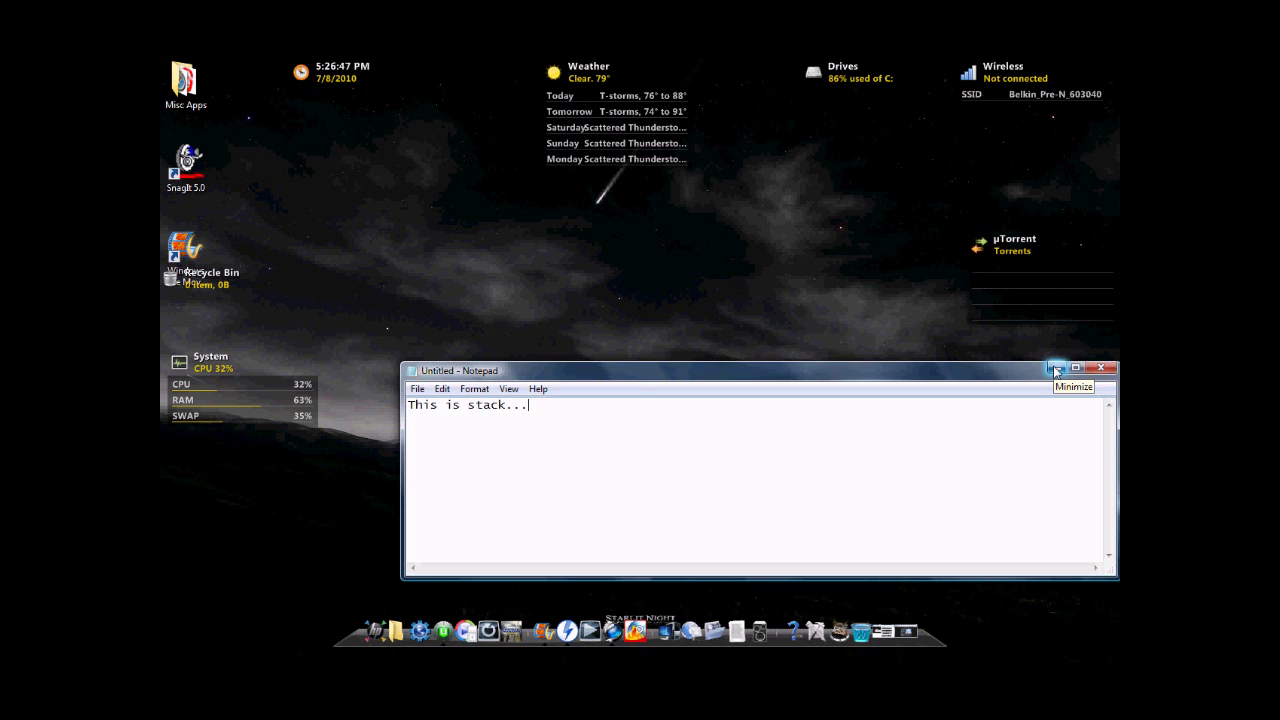
left_click(1056, 368)
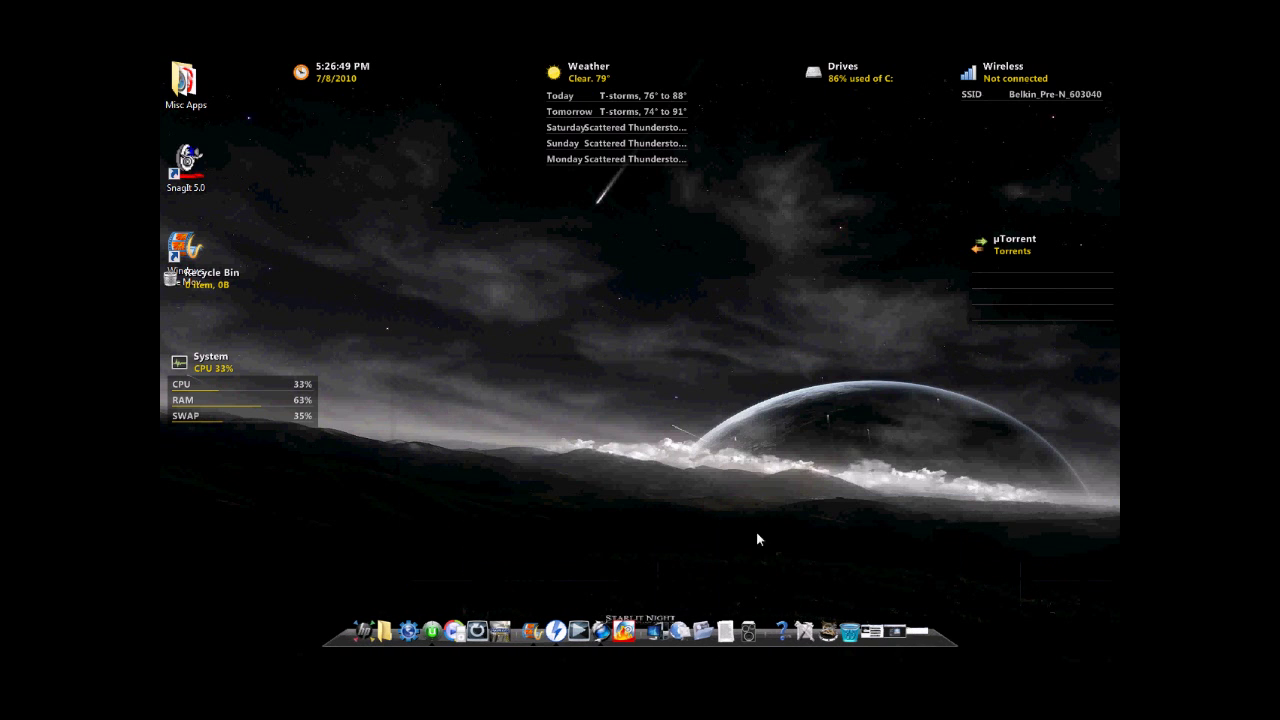
Step: Expand the Music, Documents and Pictures stacks on the dock in turn to view their contents
left_click(749, 626)
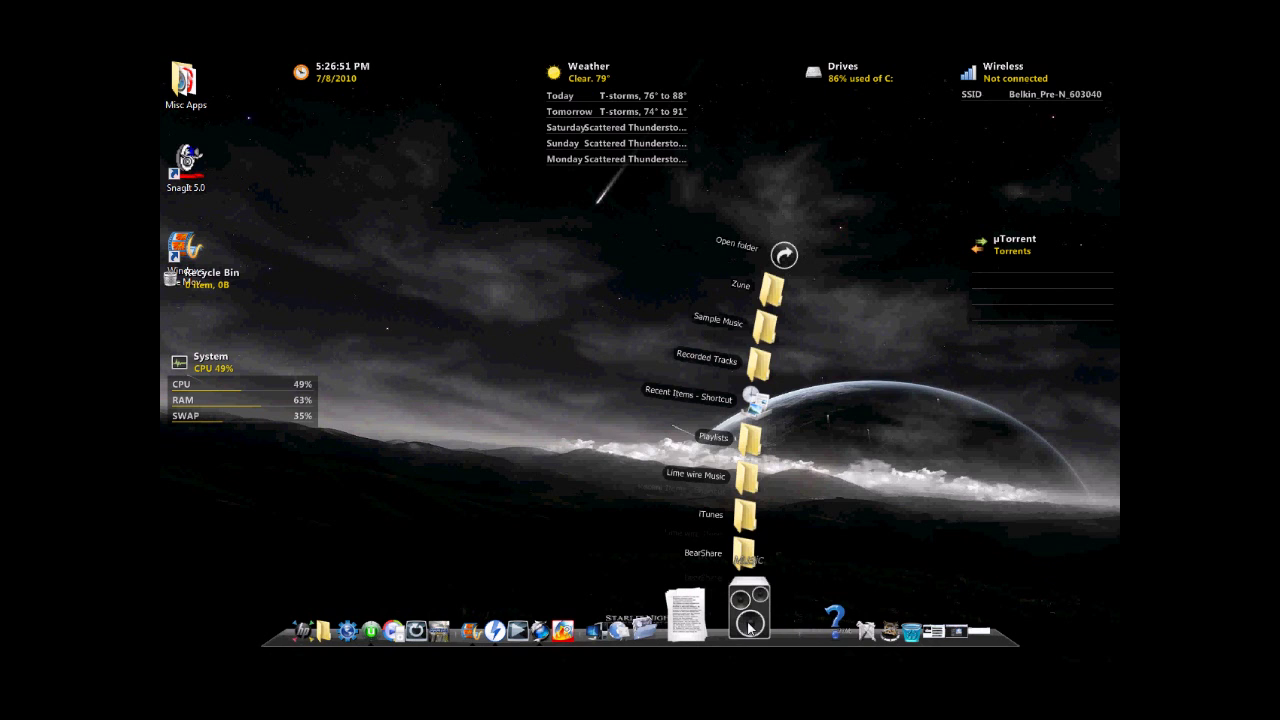
left_click(727, 624)
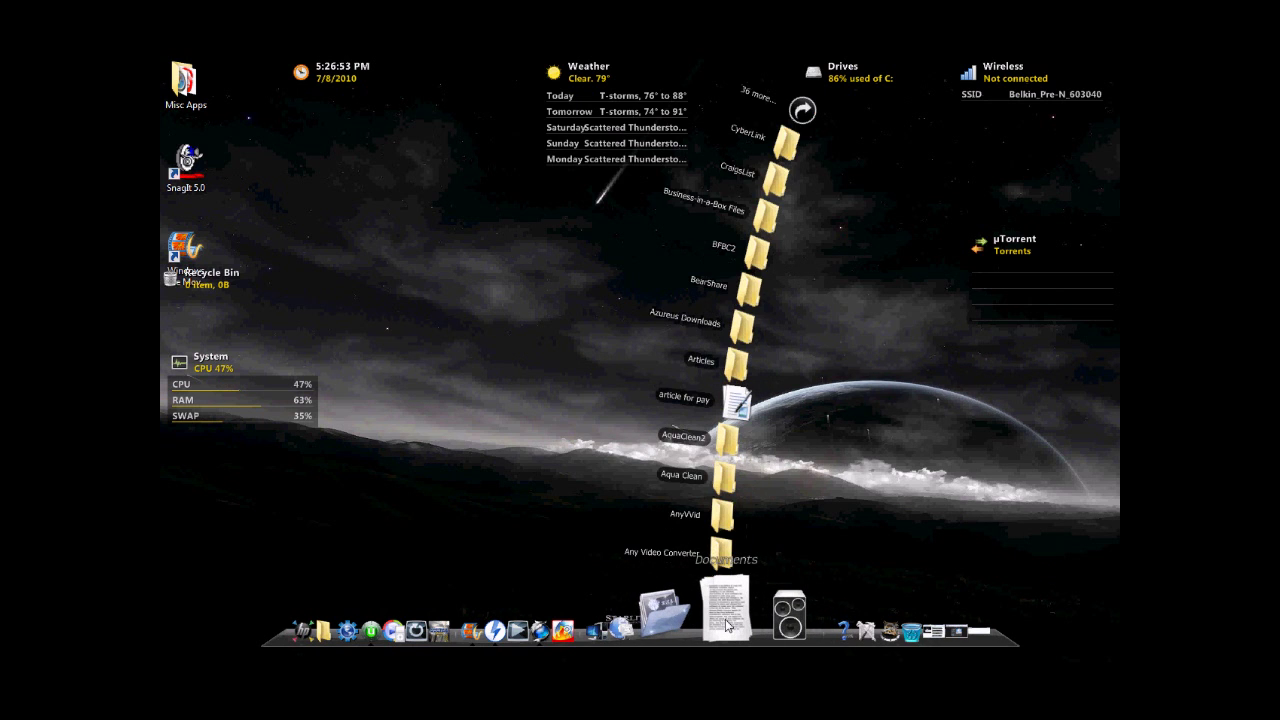
left_click(703, 624)
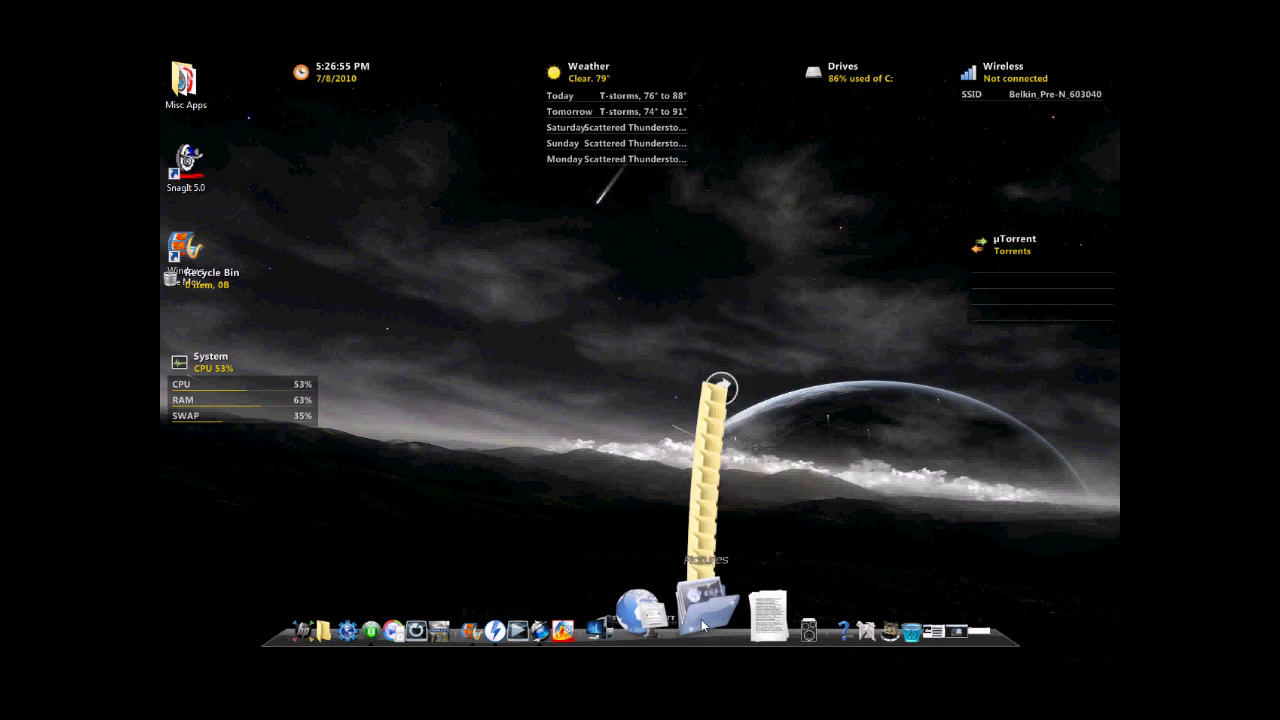
left_click(703, 626)
Step: Restore Notepad and replace the note with "Next thing to get is do a google search for Rainmeeter..."
mouse_move(884, 638)
left_click(968, 622)
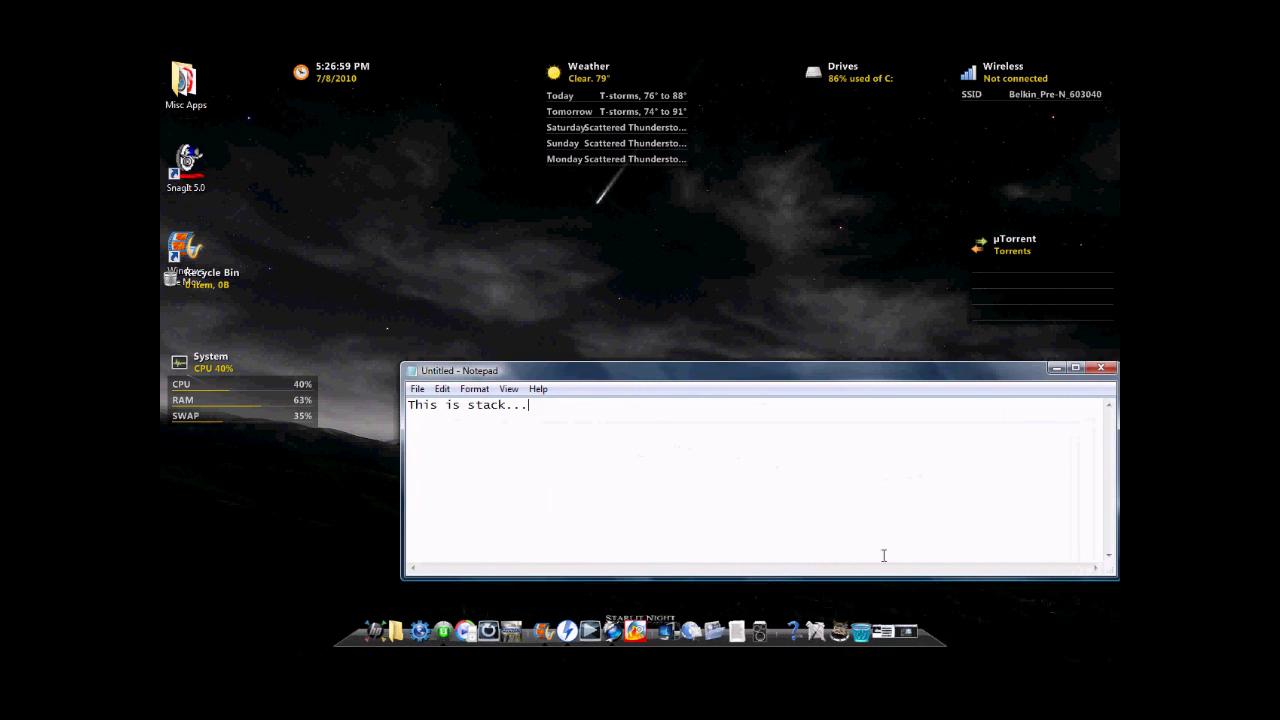
key("BackSpace")
key("BackSpace")
key("BackSpace")
key("BackSpace")
key("BackSpace")
key("BackSpace")
key("BackSpace")
key("BackSpace")
key("BackSpace")
key("BackSpace")
key("BackSpace")
key("BackSpace")
key("BackSpace")
key("BackSpace")
key("BackSpace")
key("BackSpace")
type("Next thing")
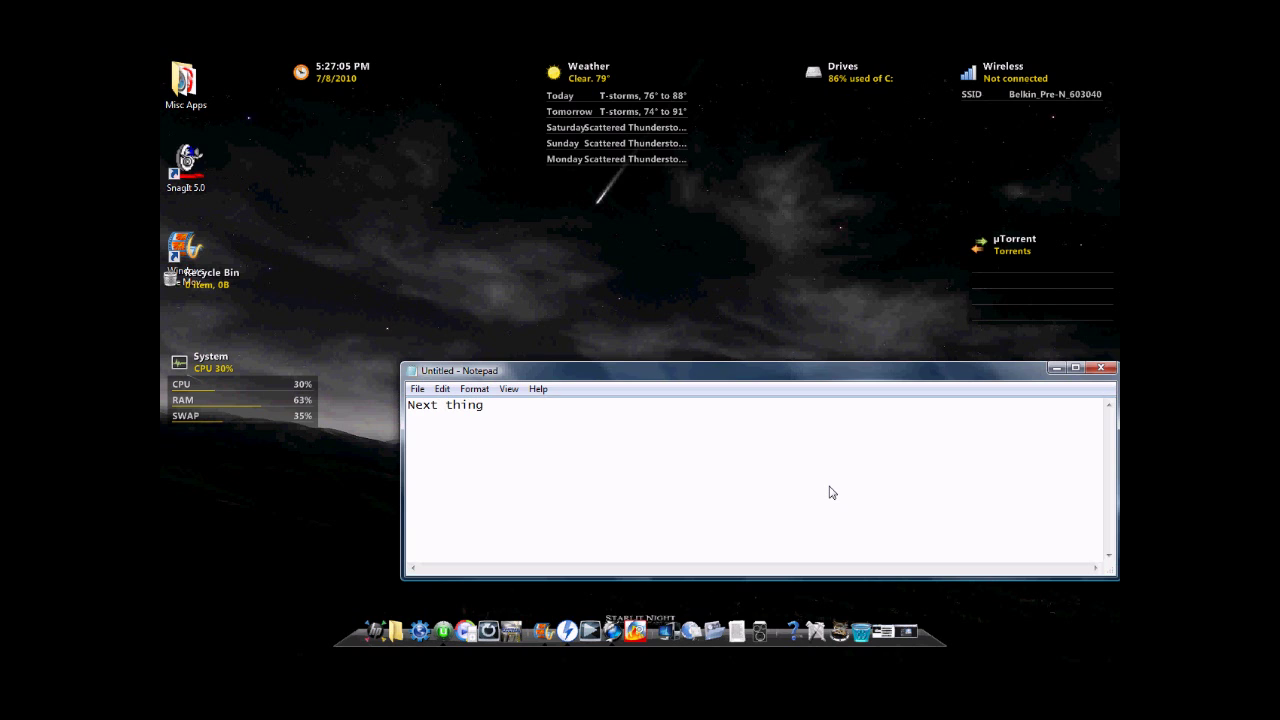
type(" to get is do a google se")
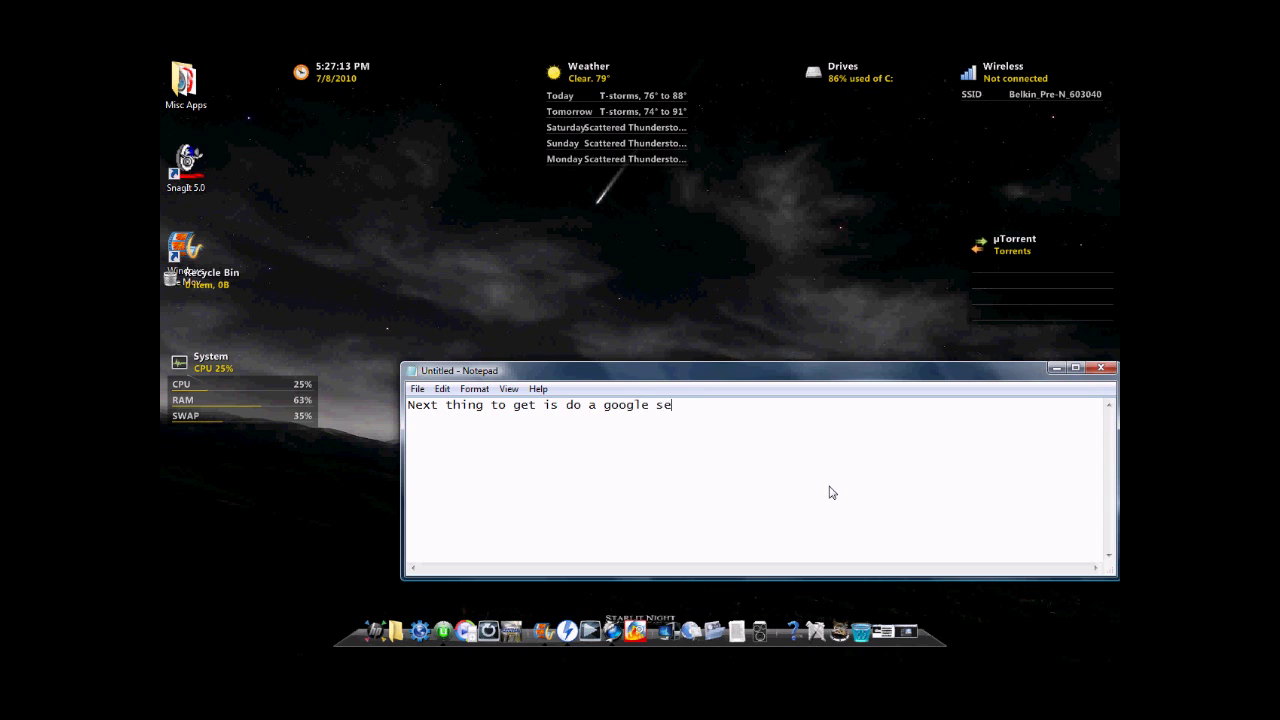
type("arch for Rainmaeeter...")
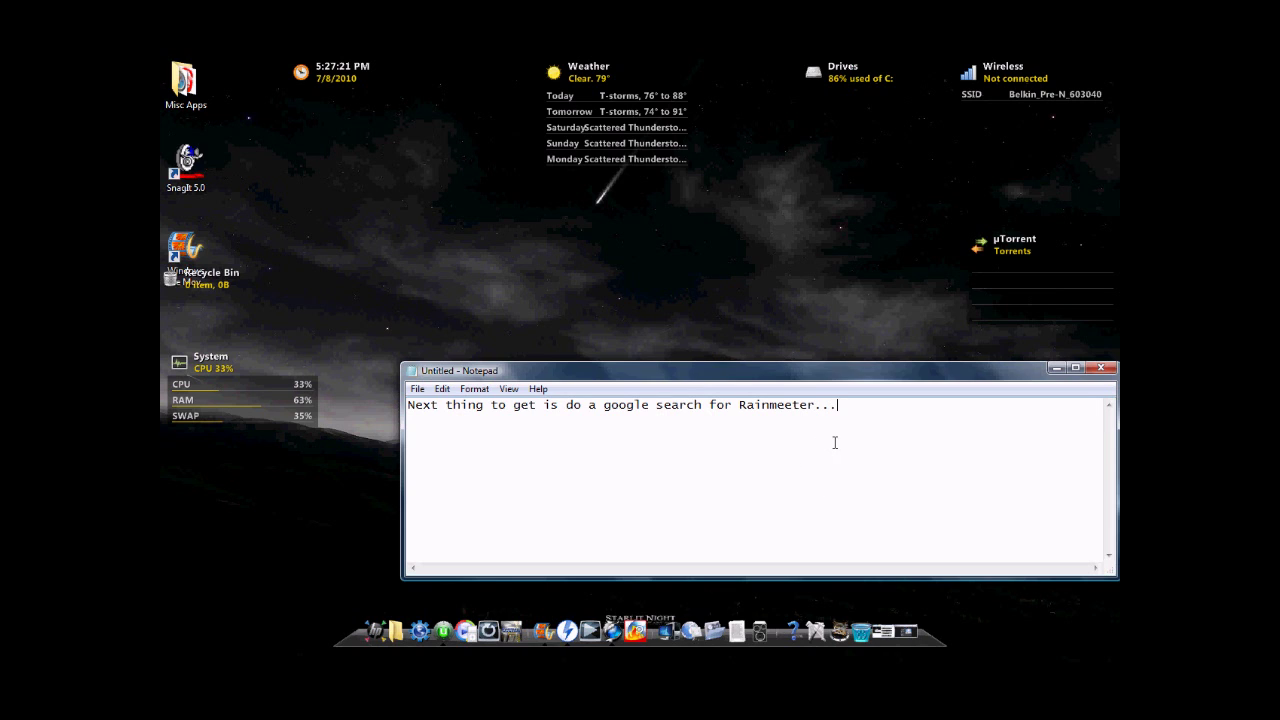
Step: Minimize Notepad, switch to Firefox and load the Google home page
left_click(565, 318)
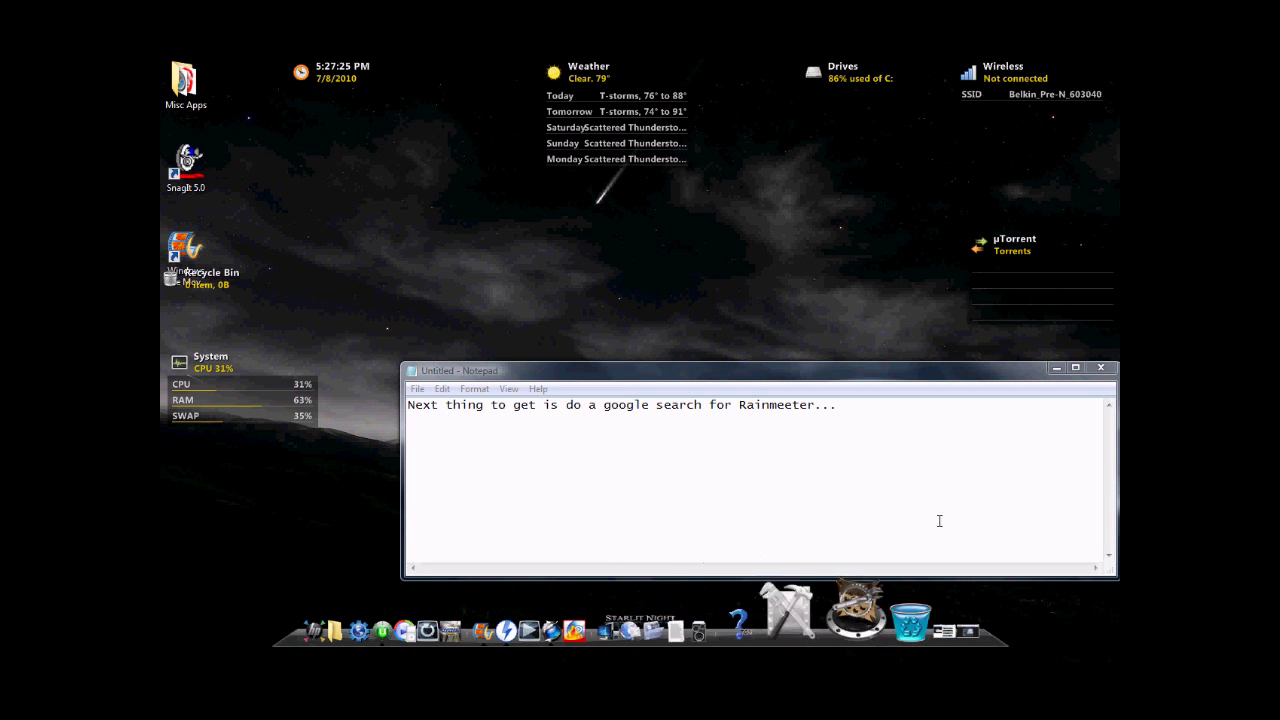
left_click(1055, 369)
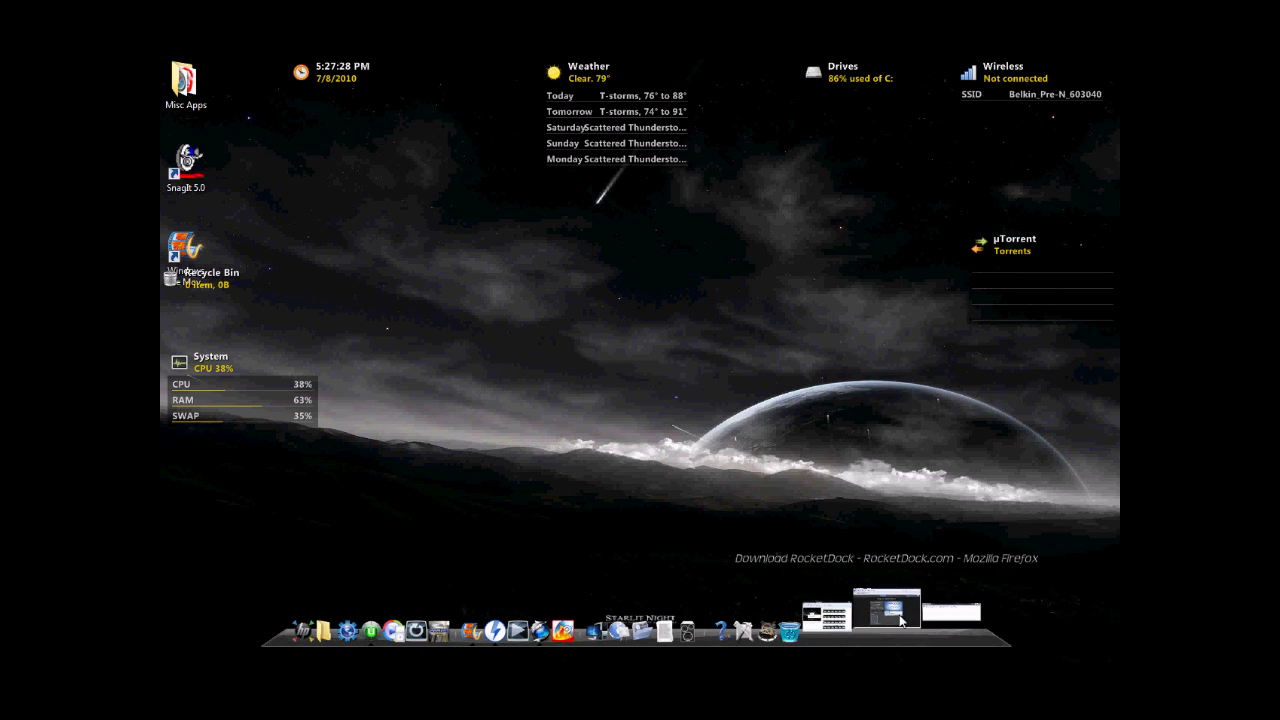
left_click(904, 612)
left_click(287, 102)
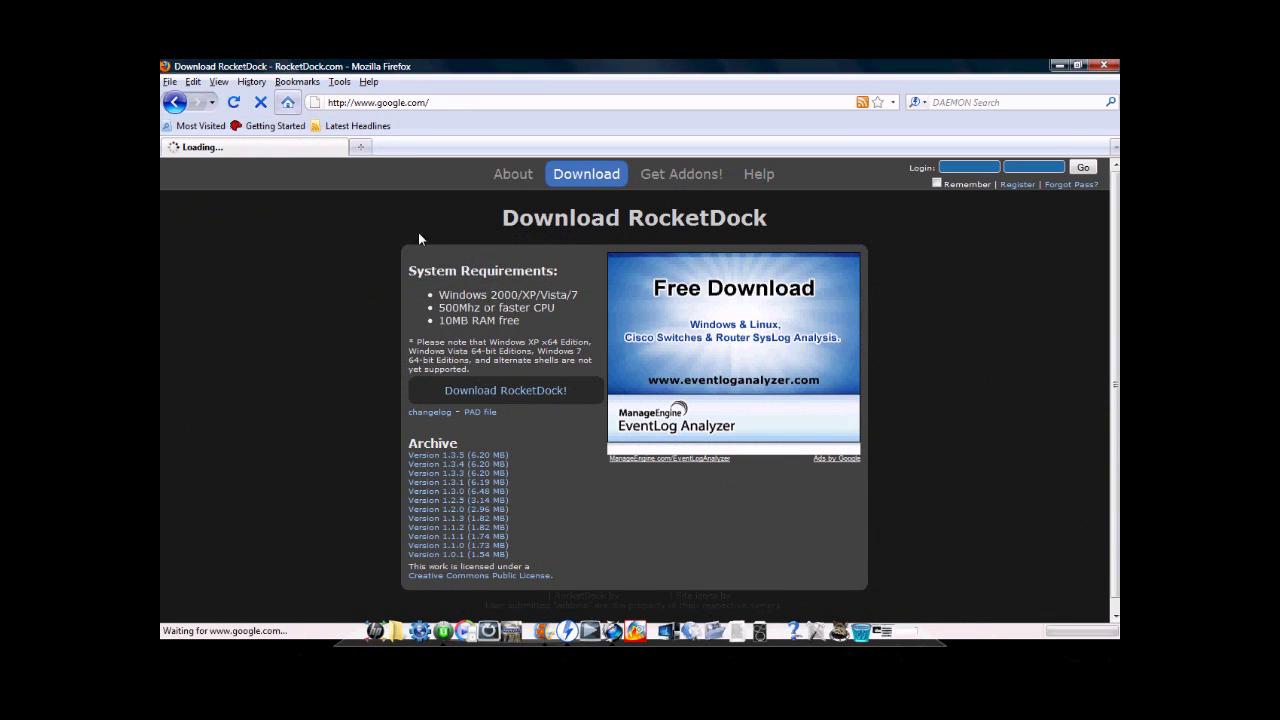
Step: Search Google for "Rainmeeter" and open the Rainmeter.net site at its Download section
type("Rain,")
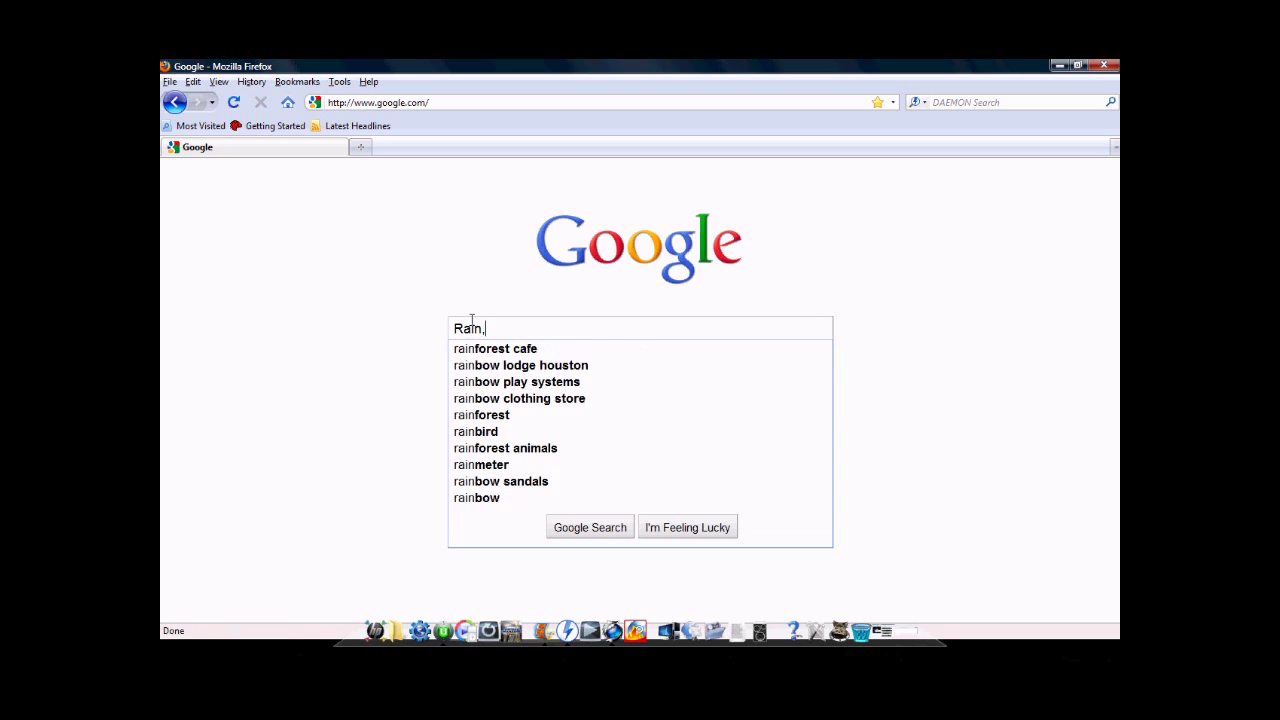
key("BackSpace")
type("meeter")
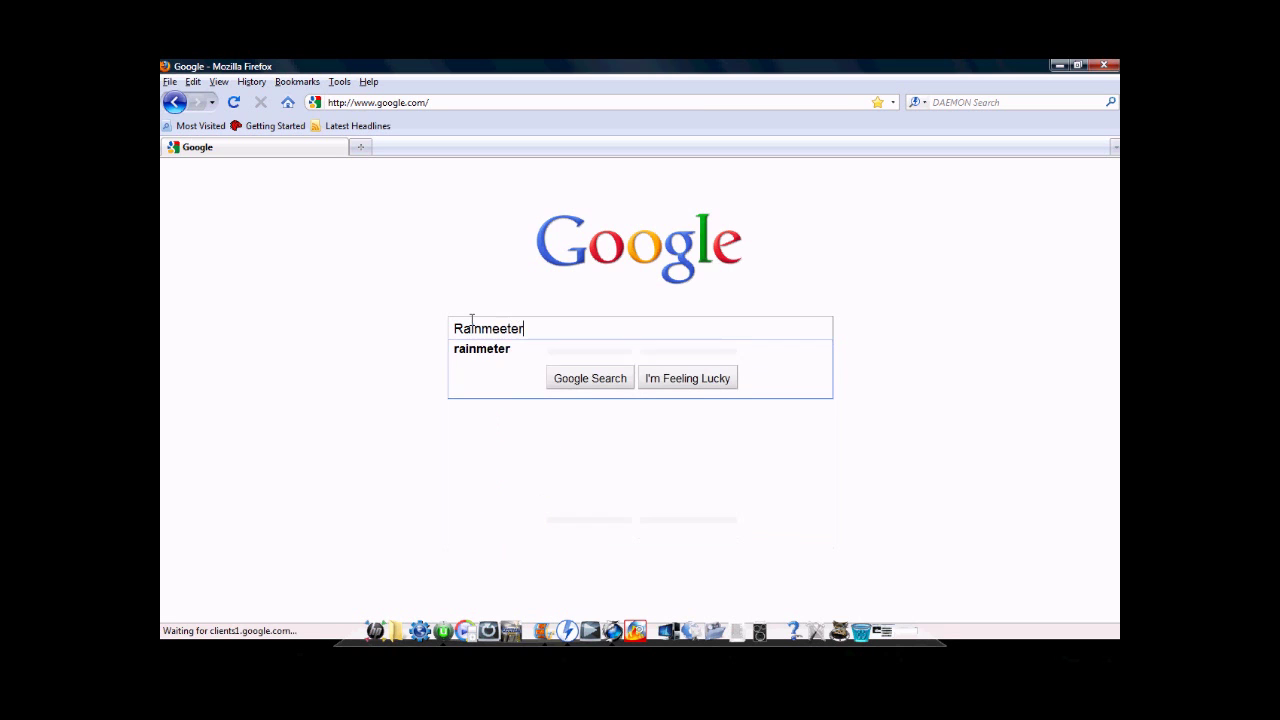
key("Return")
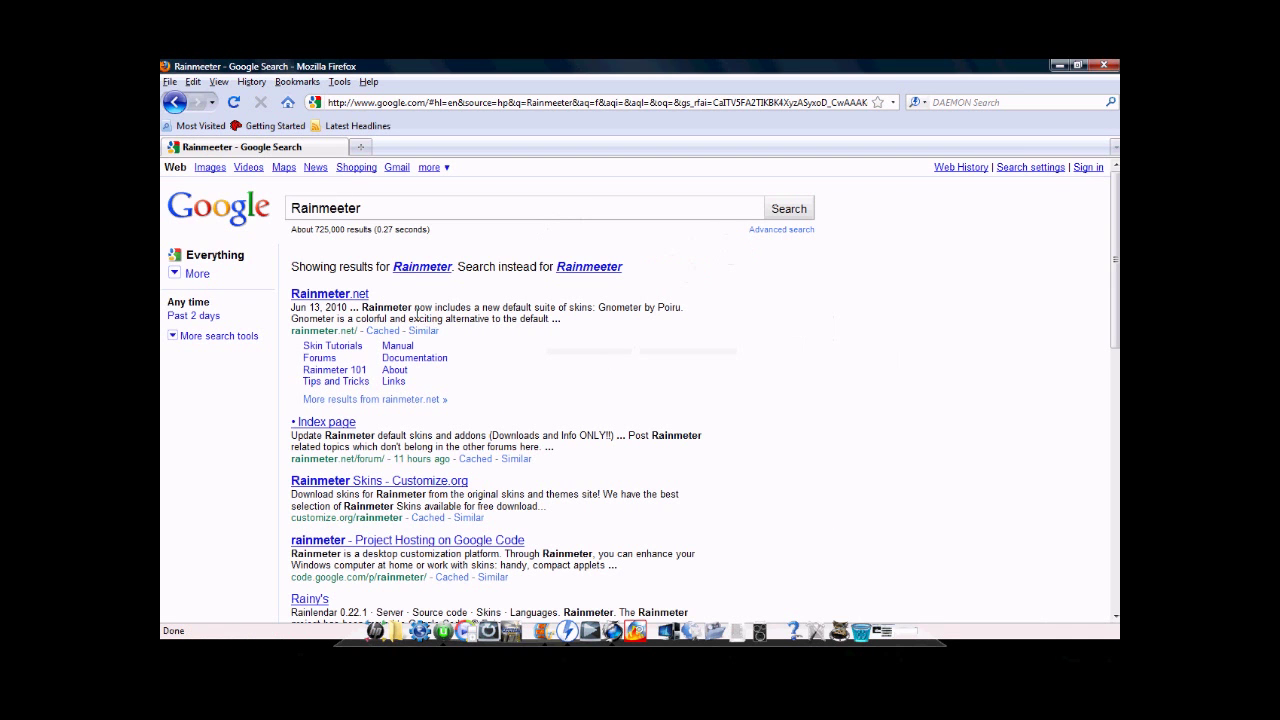
left_click(352, 296)
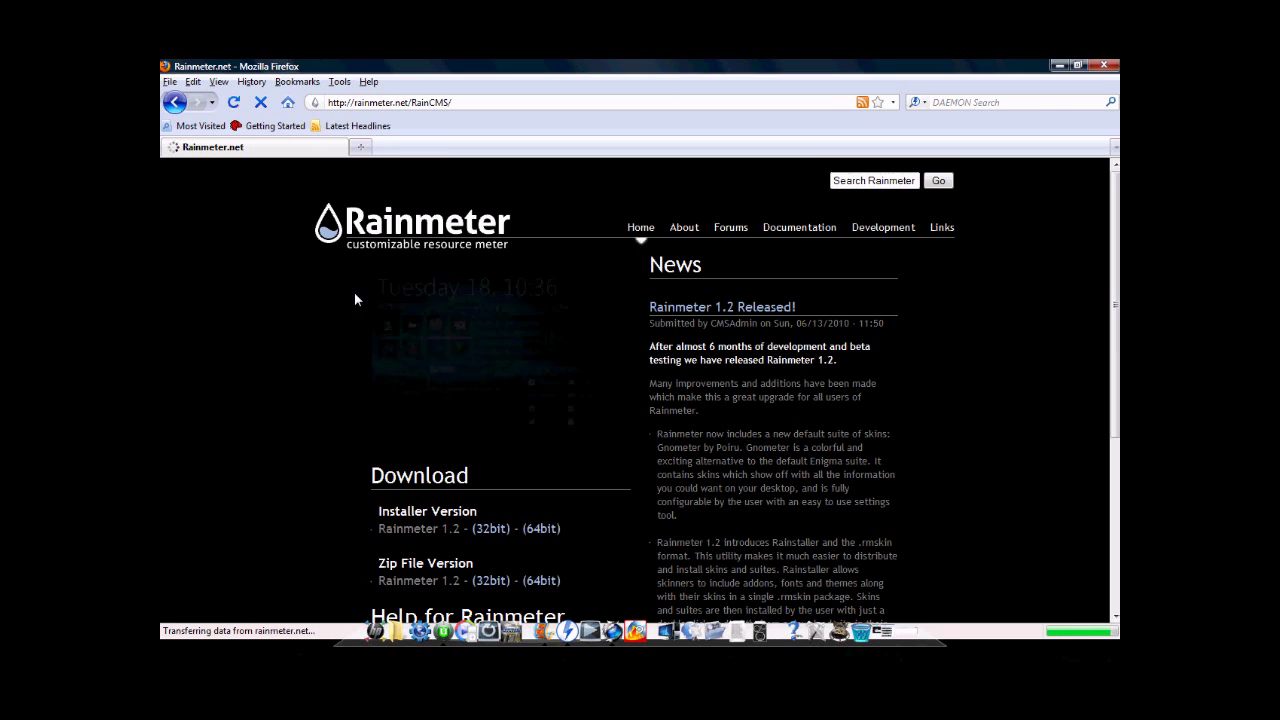
scroll(630, 528, "down", 2)
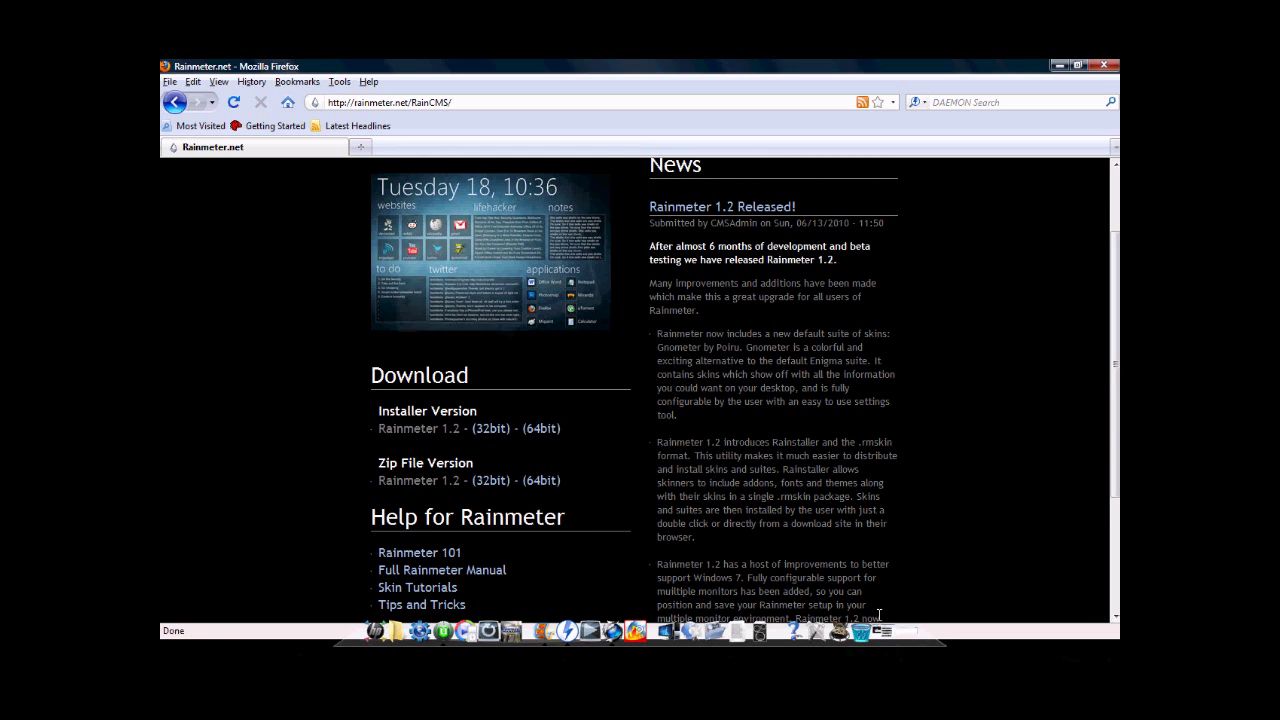
Step: Restore Notepad, replace the note with "Downlaod the installer version that best vits your computer ie 34 bit or 64 bit..." and minimize it
left_click(918, 634)
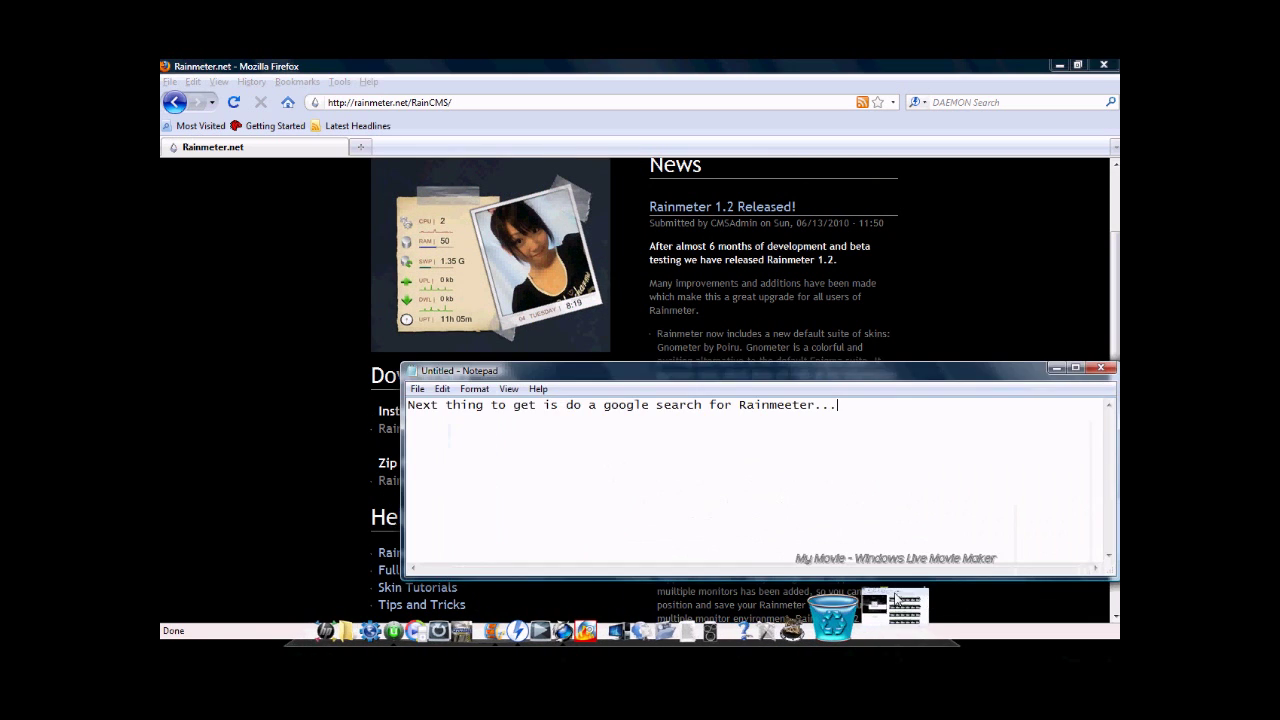
key("ctrl+a")
type("Down")
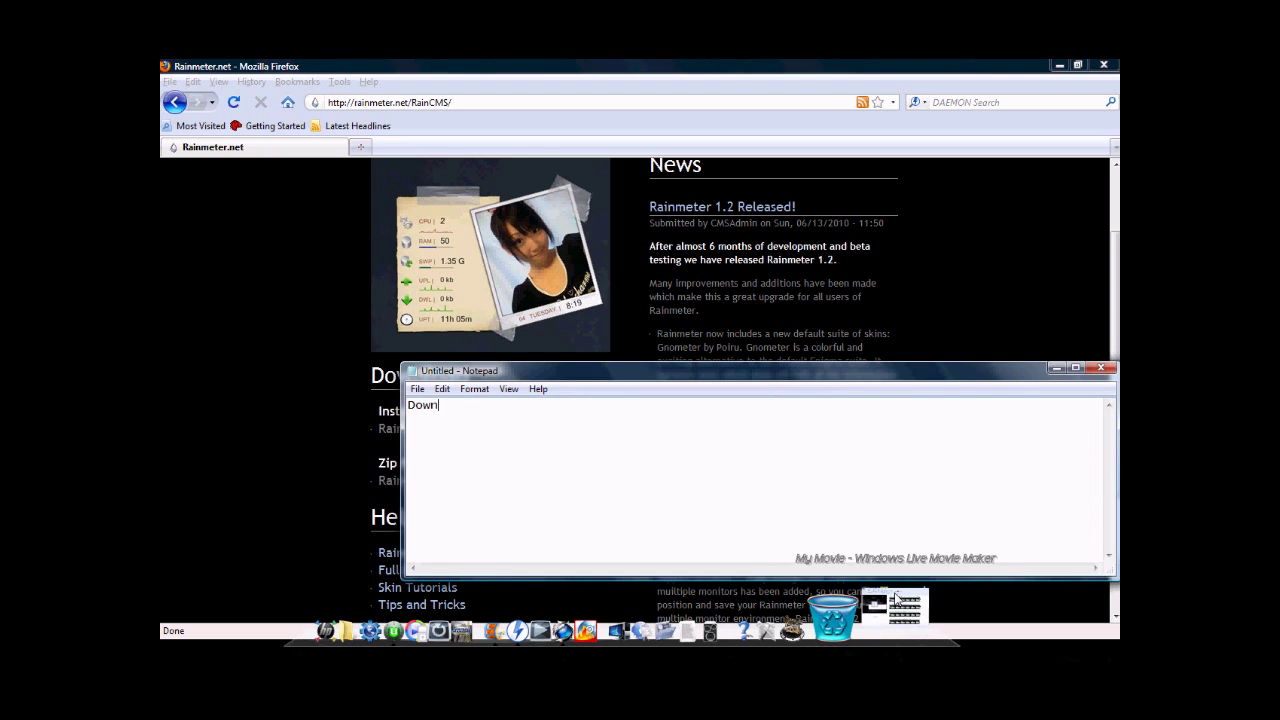
type("laod the instal")
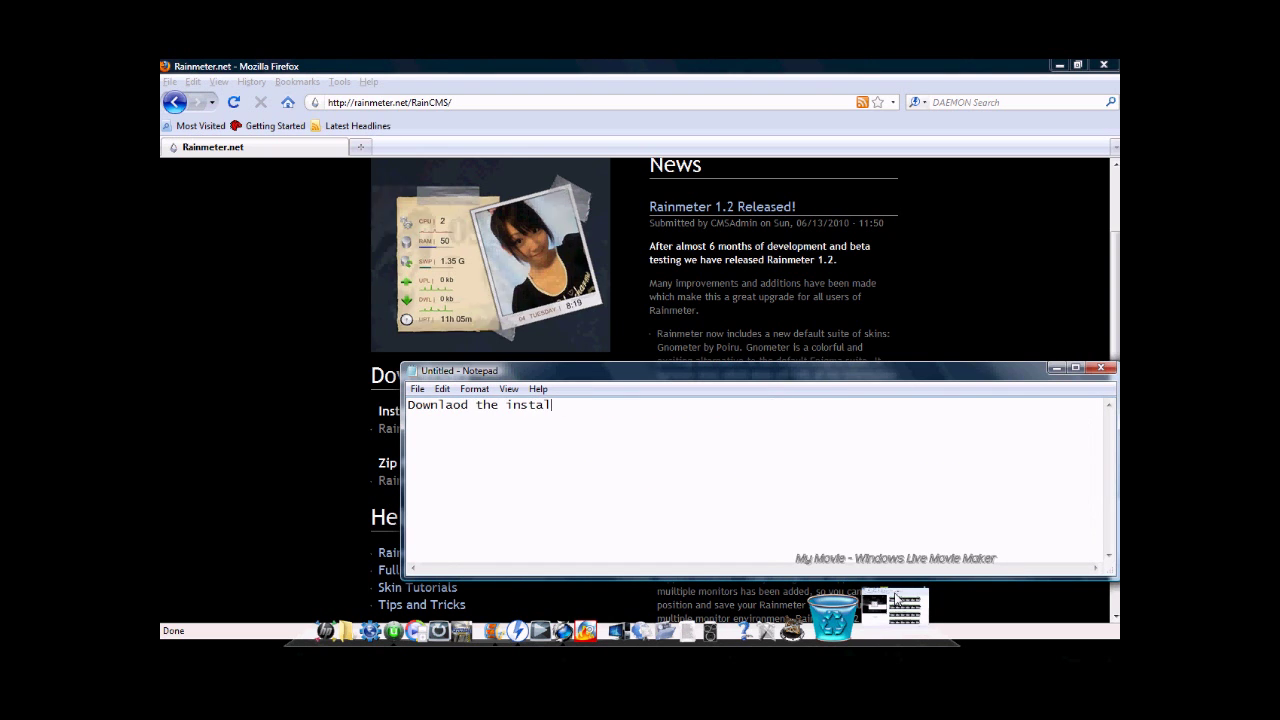
type("ler version that bests")
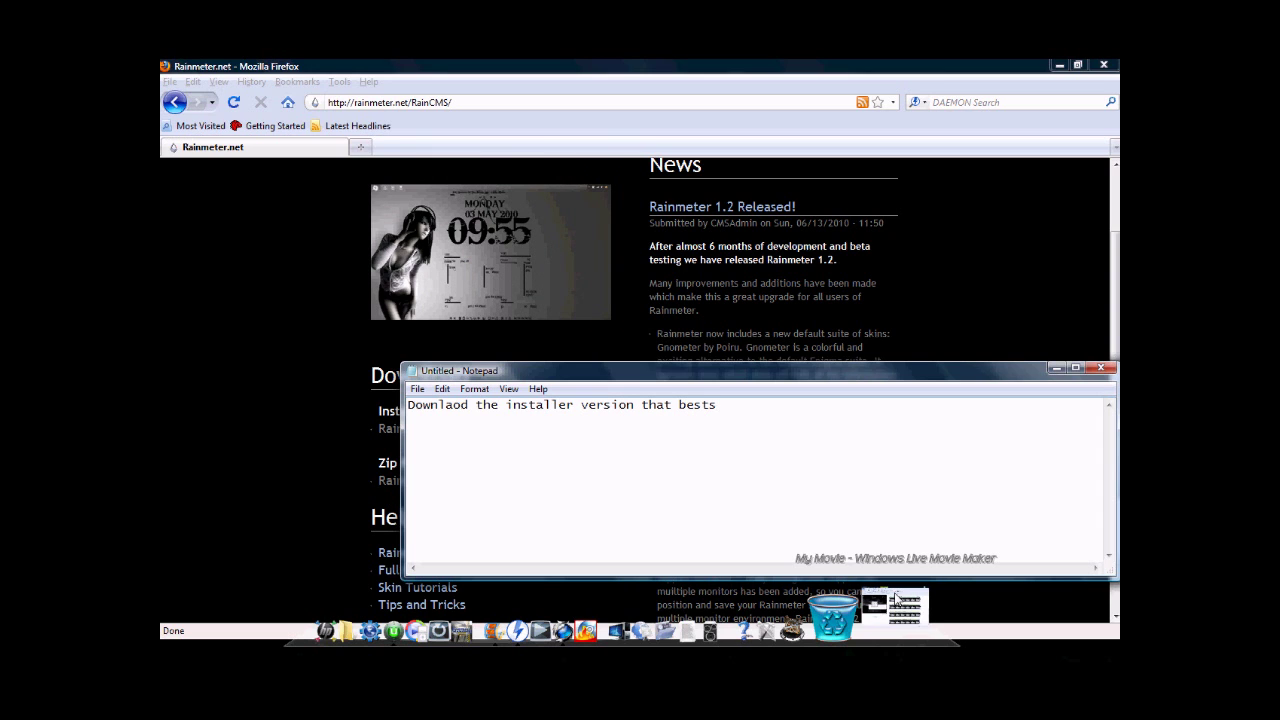
key("BackSpace")
type(" vits ")
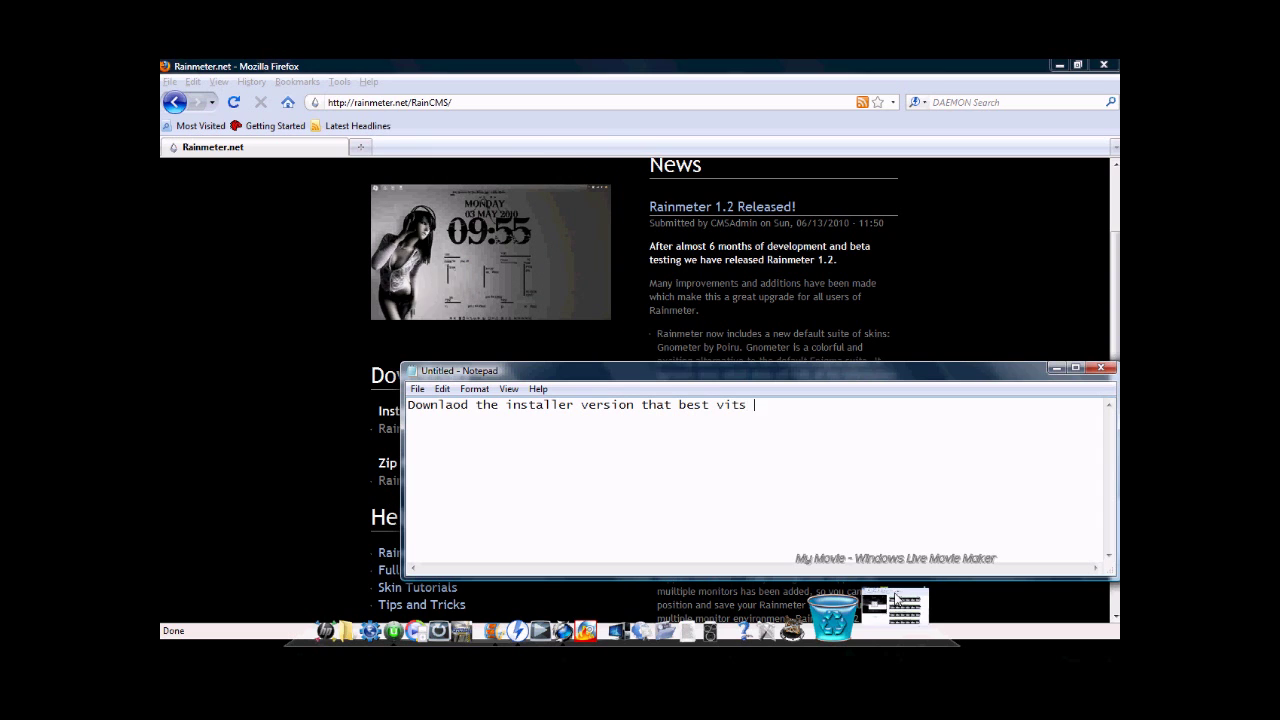
type("your computer")
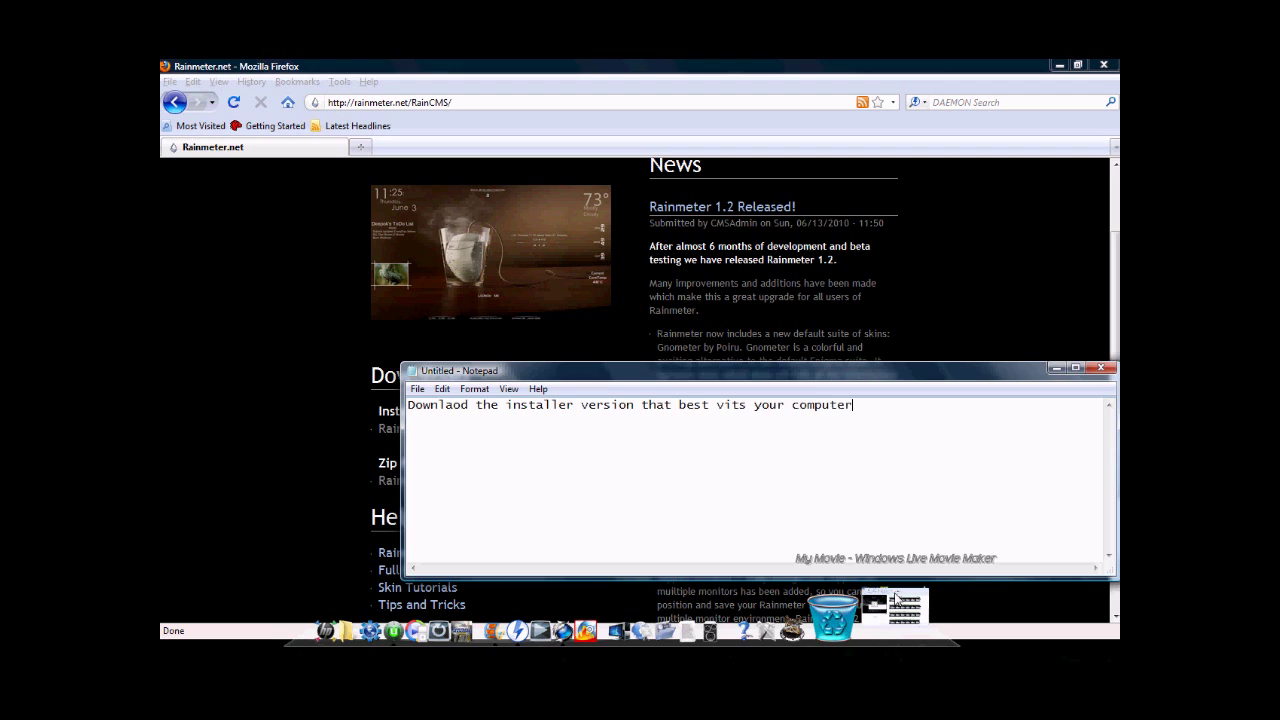
type(" ie 34 bit or ")
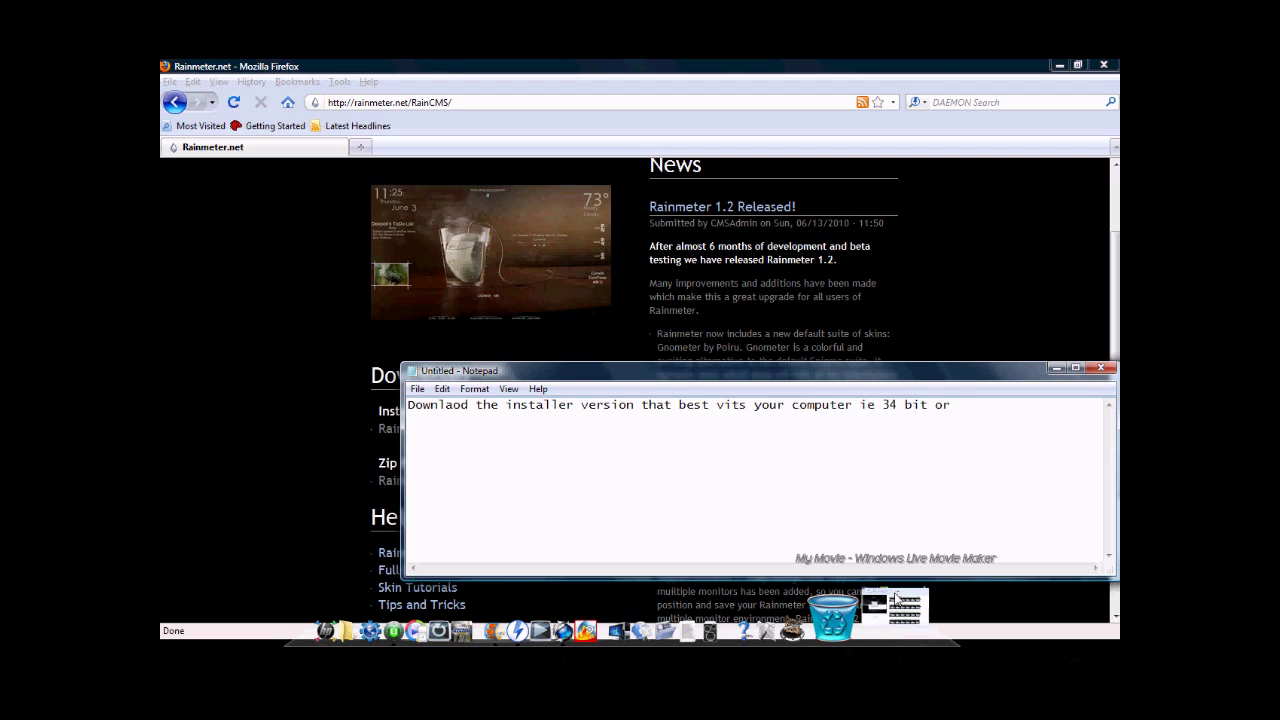
type("64 ")
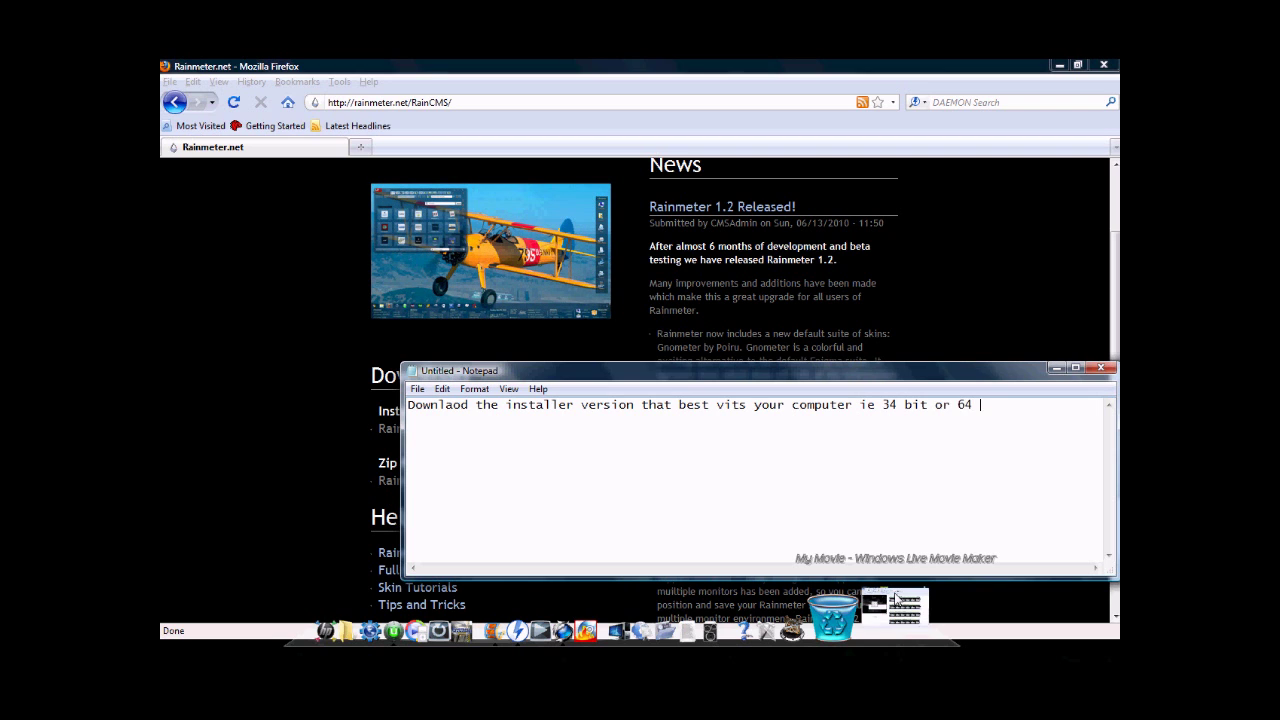
type("bit")
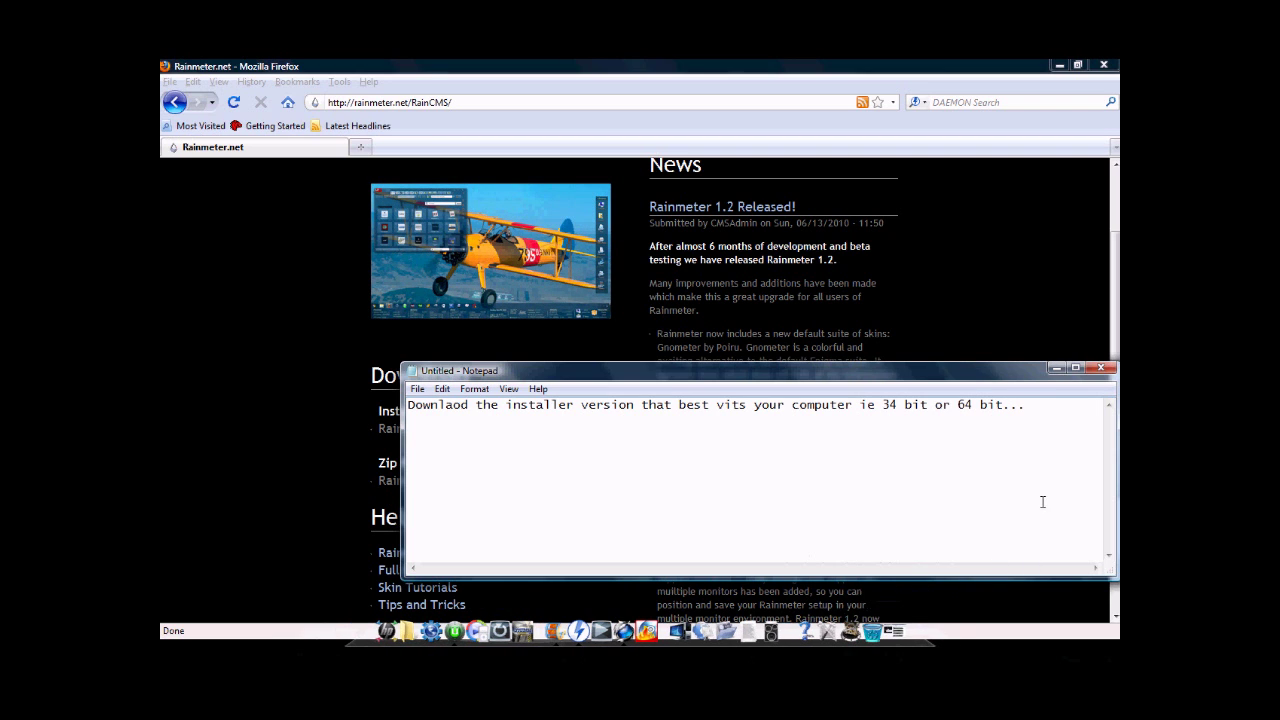
type("...")
left_click(1057, 369)
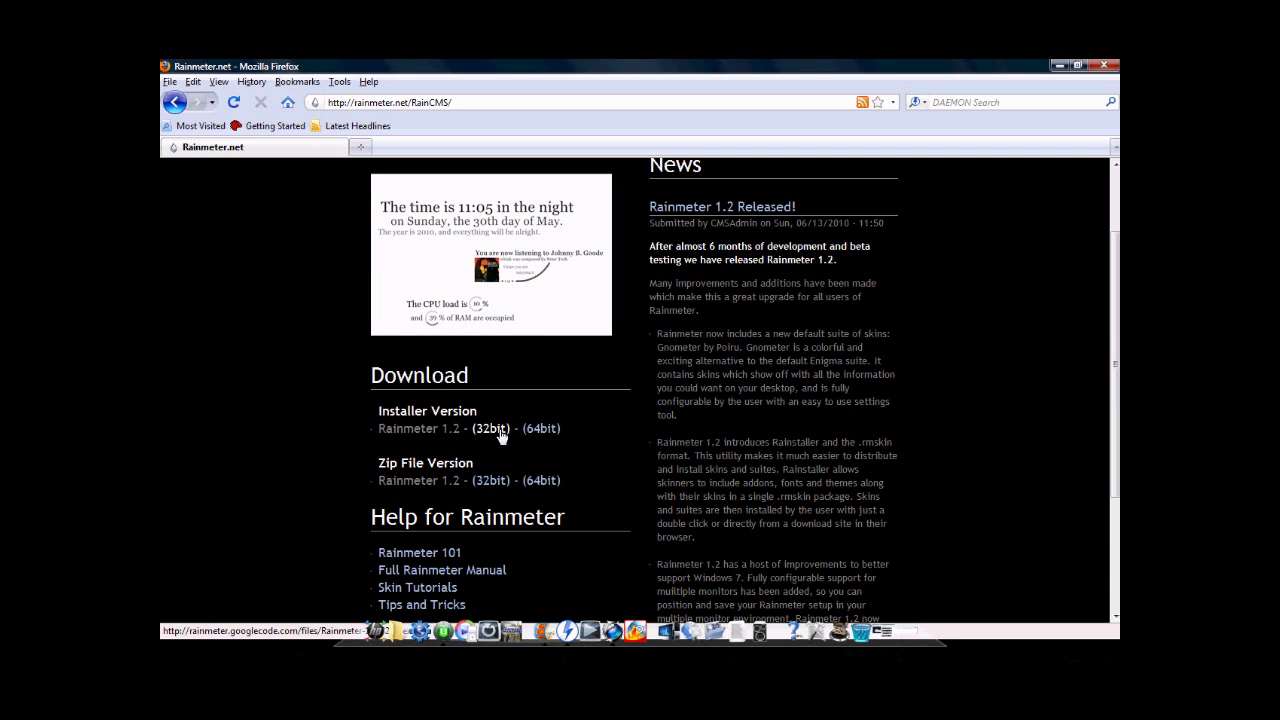
Step: Replace the Notepad text with "Once installed you can find it in program files, under rain meeter, and lauch the application..." and minimize Notepad
left_click(910, 627)
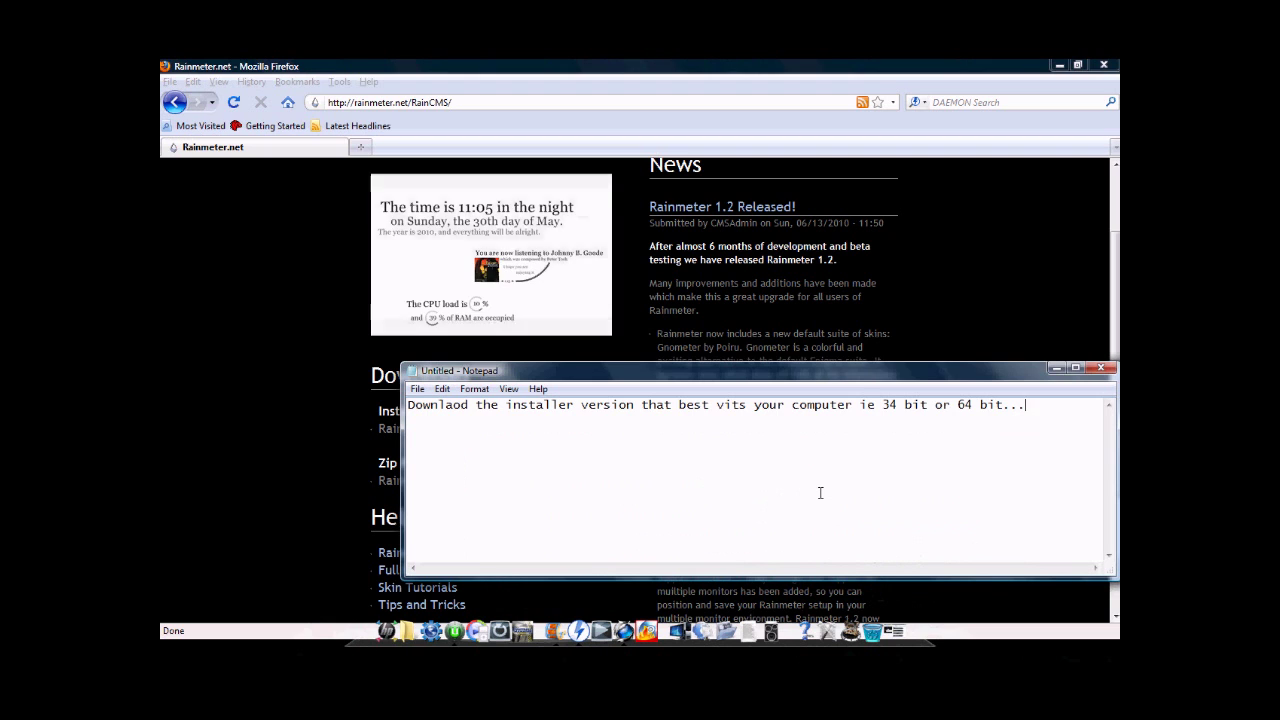
type("http://www.youtube.com/watch?v=iG2tHWQtiZc")
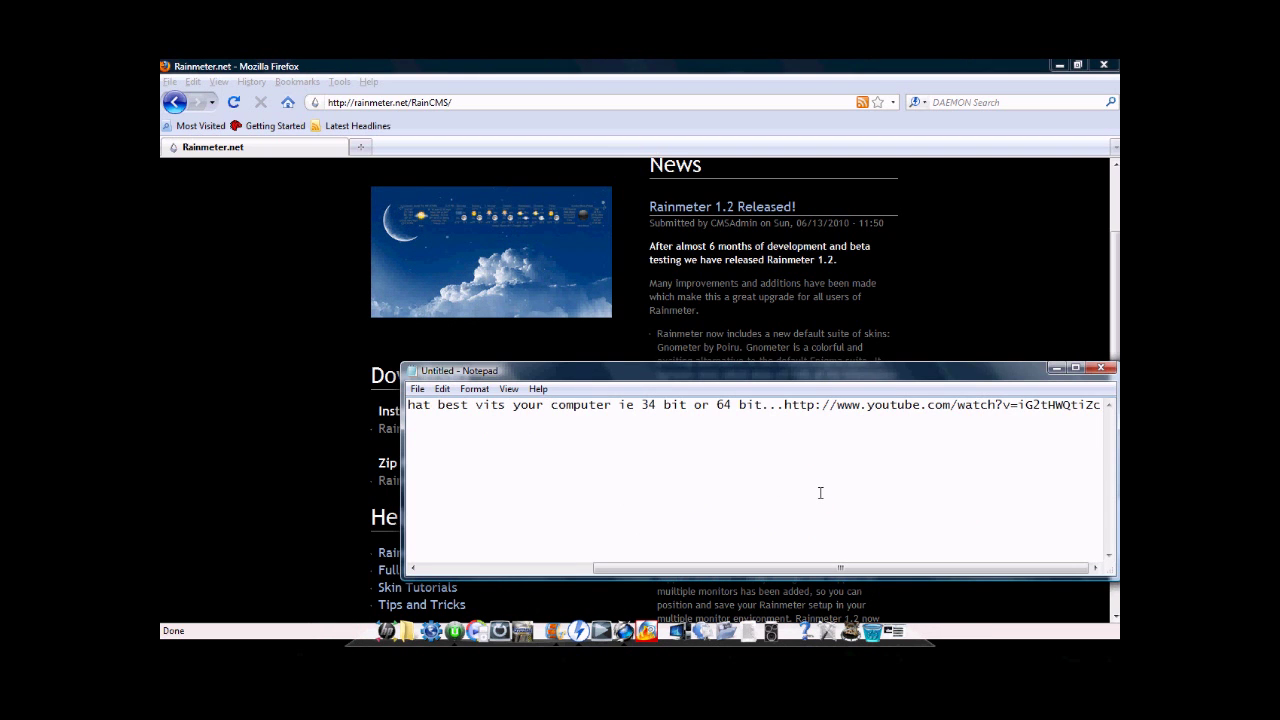
key("ctrl+a")
key("BackSpace")
type("Once installed y")
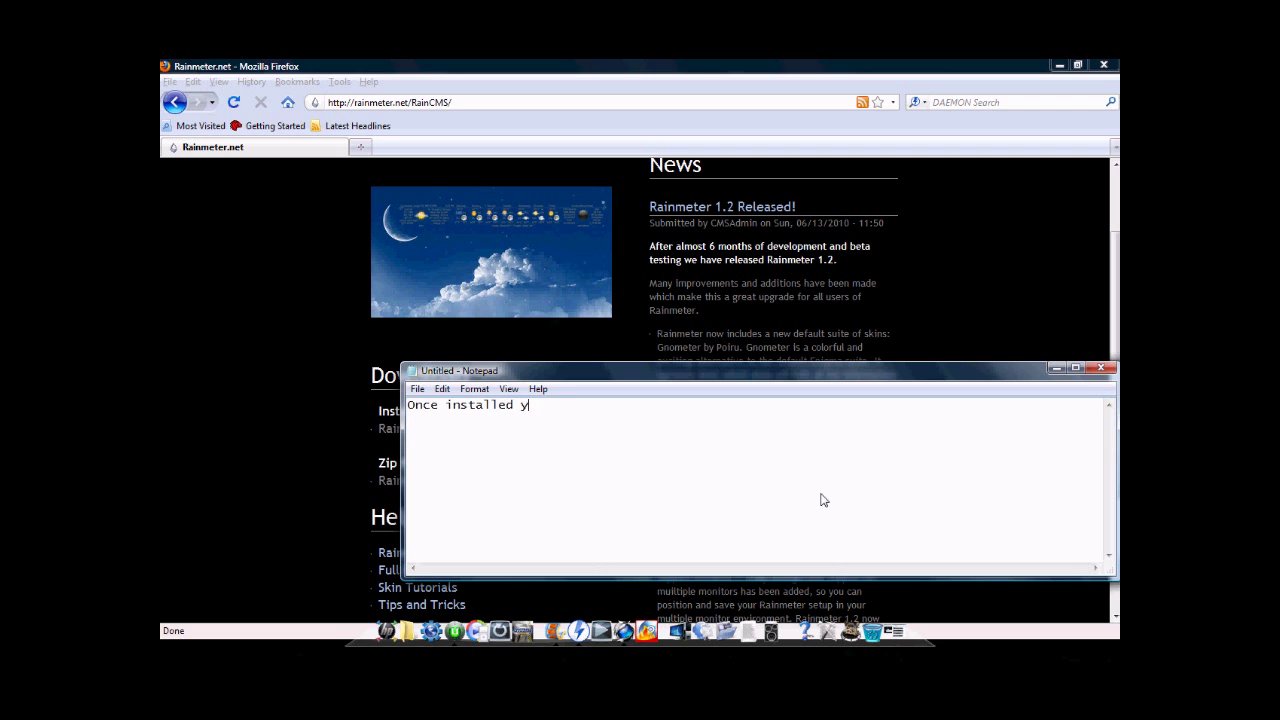
type("ou can find it in progra")
key("BackSpace")
type("ra")
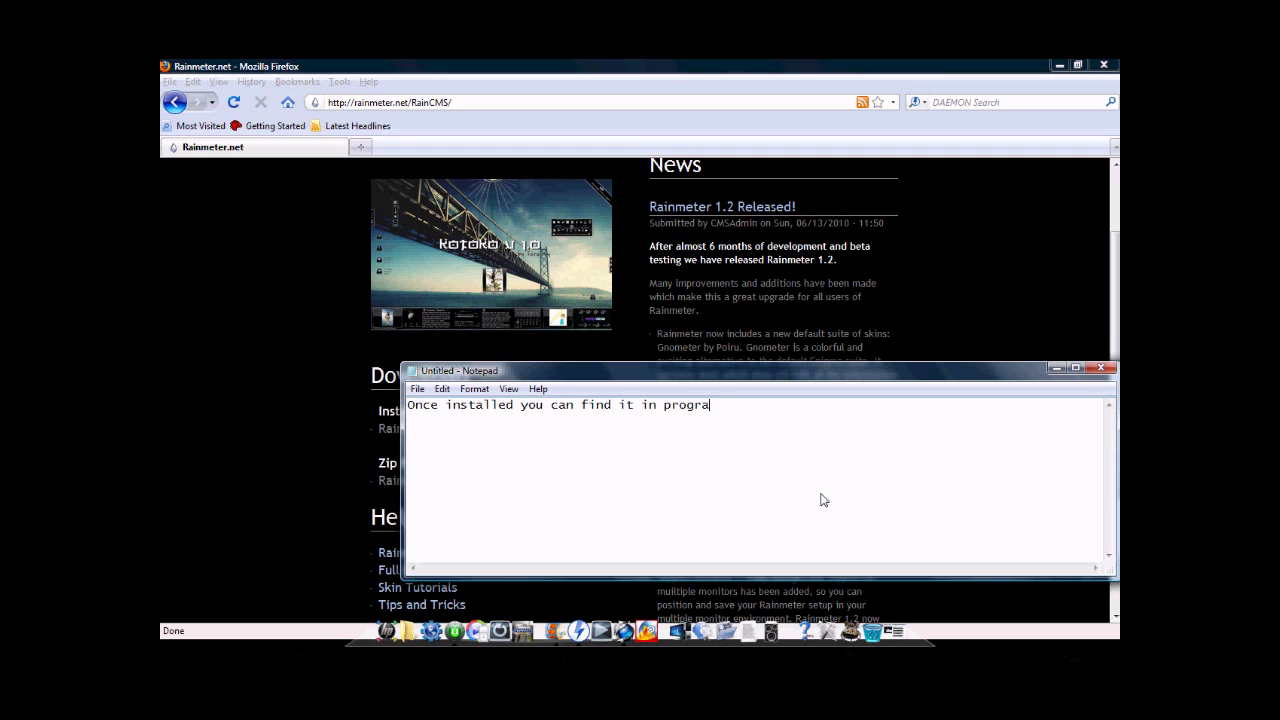
type("m files")
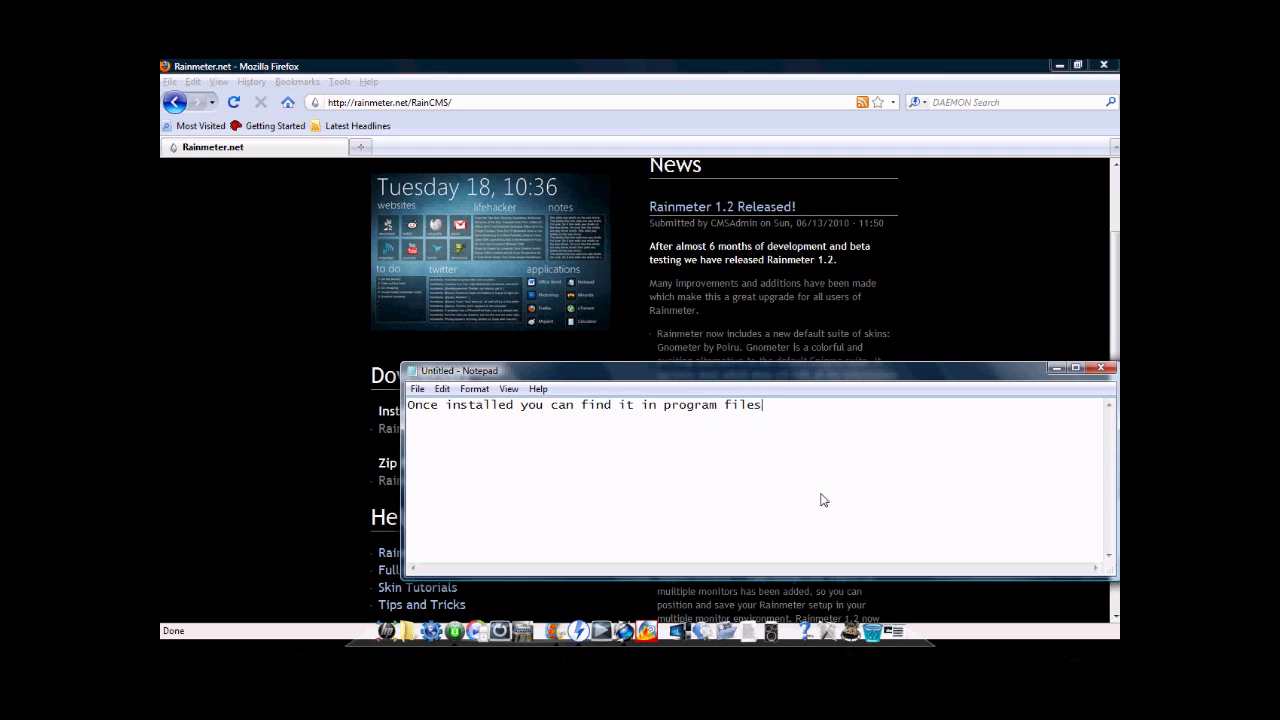
type(", under rain meeter, and lau")
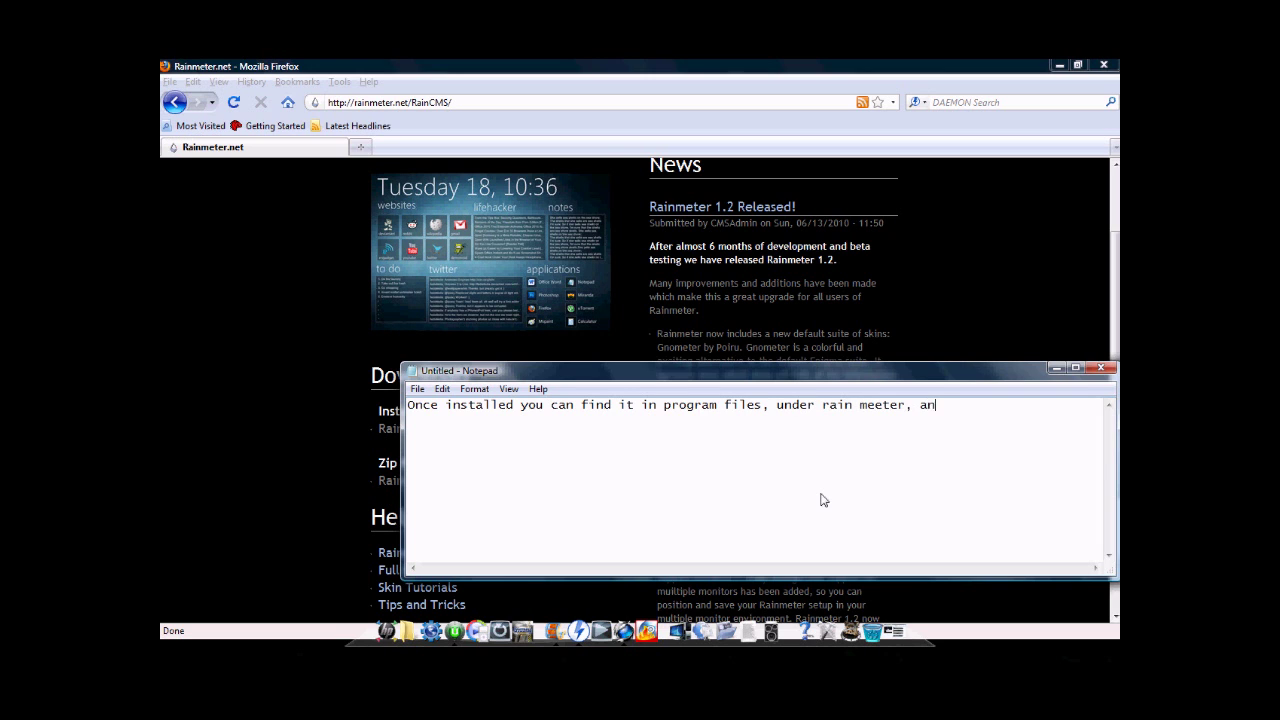
type("c")
type("h the")
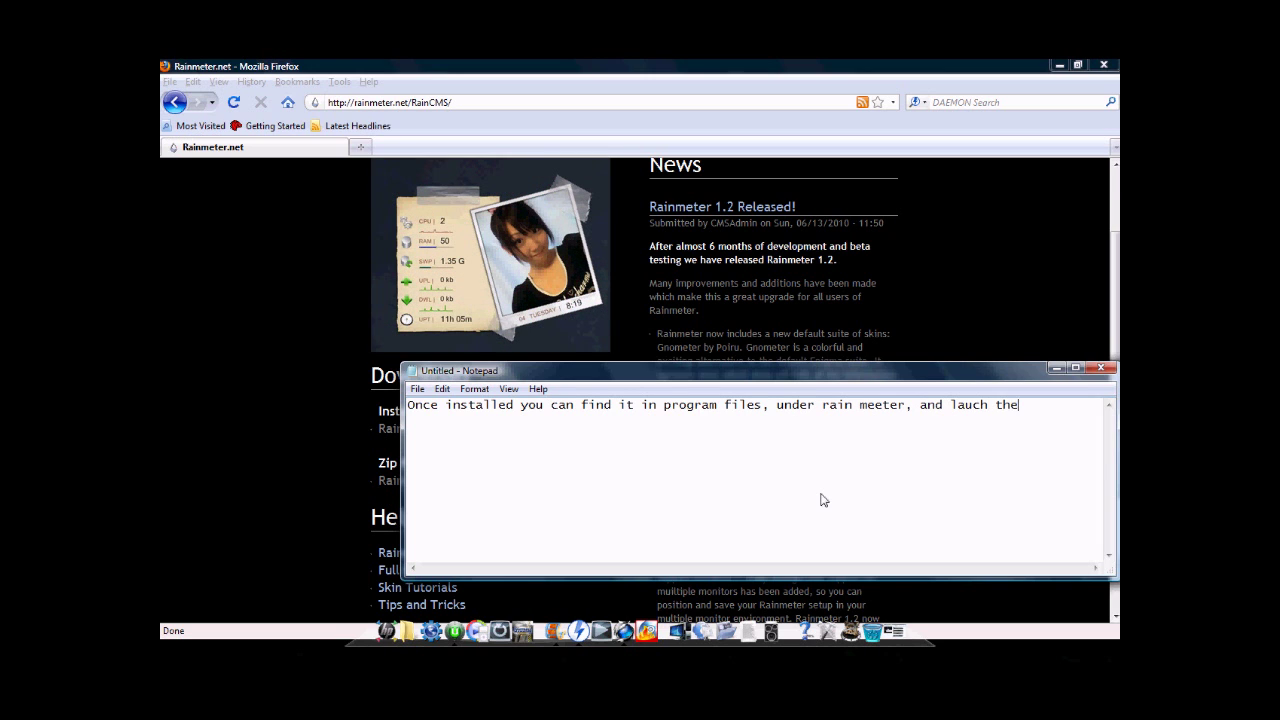
type(" application...")
left_click(1058, 368)
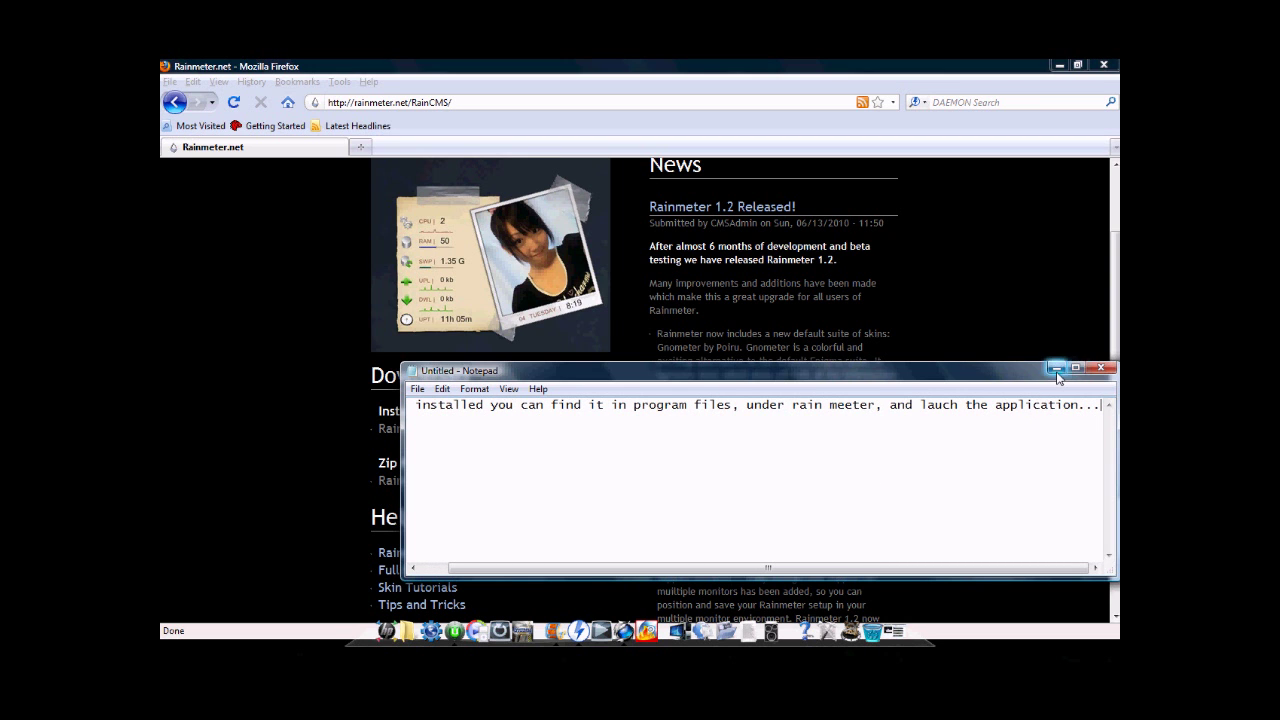
Step: Minimize Firefox and open the Rainmeter folder inside Program Files on Local Disk (C:) in Windows Explorer
left_click(1078, 64)
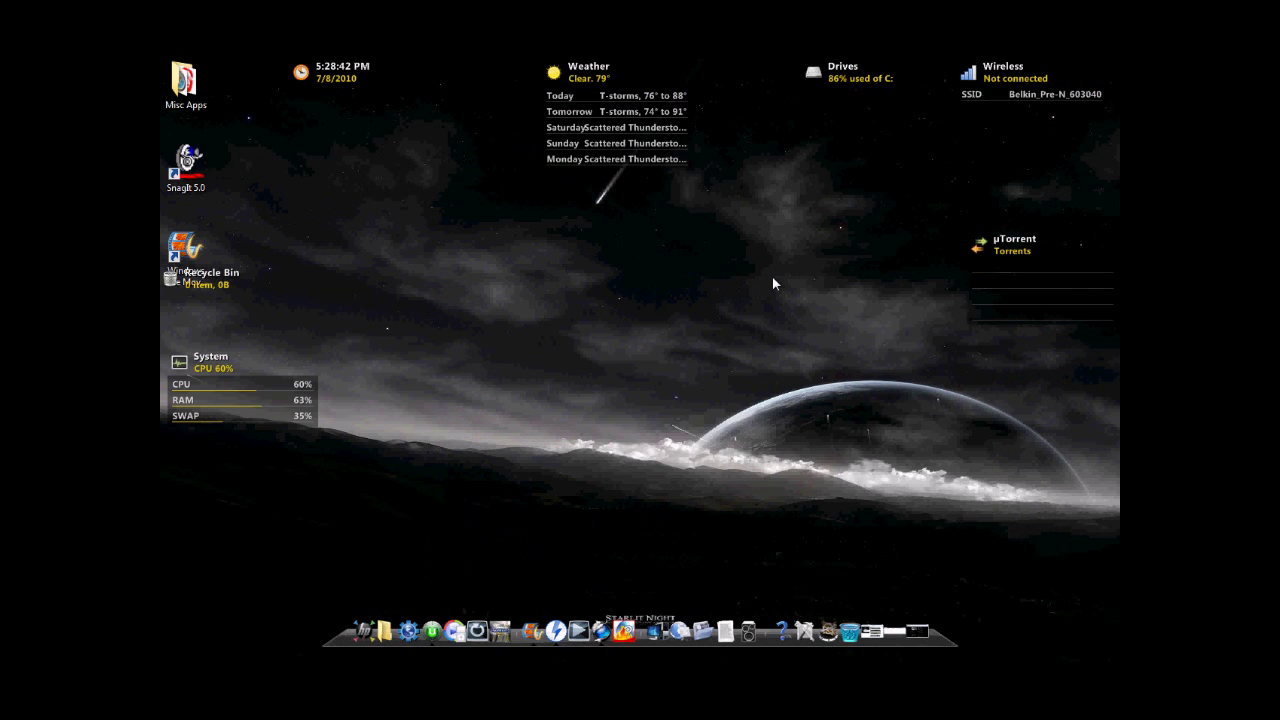
key("super+e")
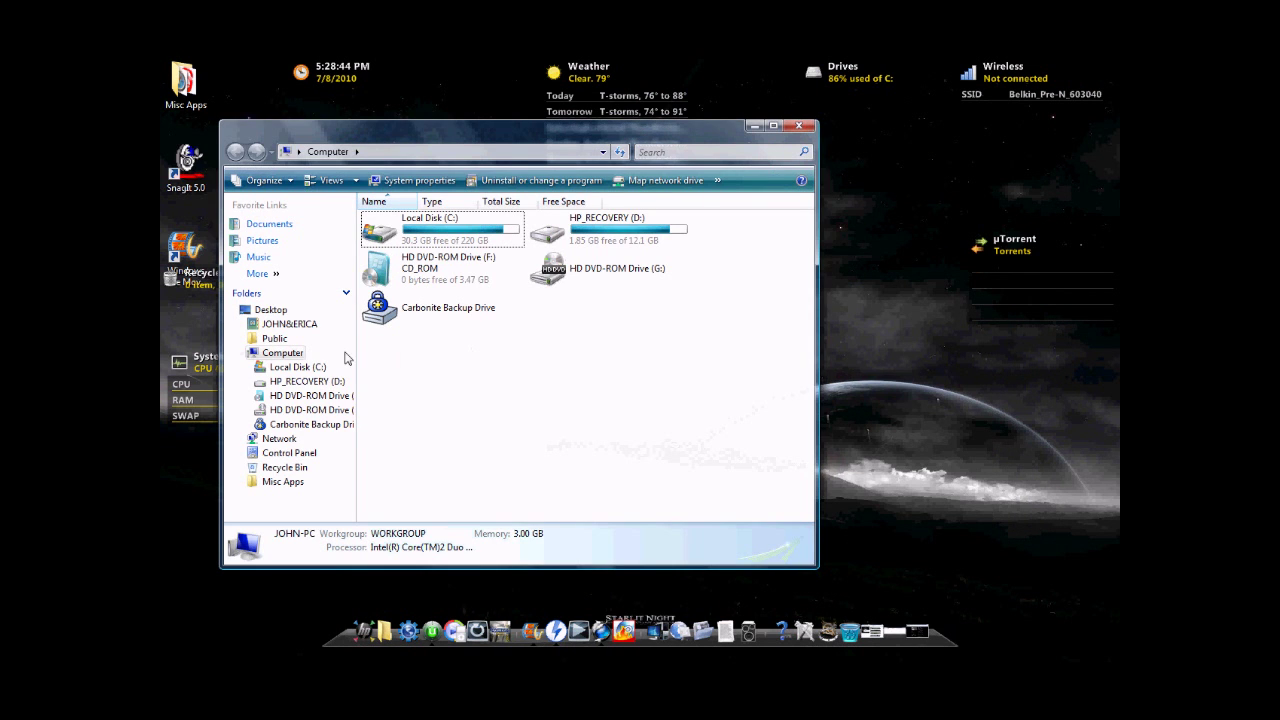
left_click(318, 370)
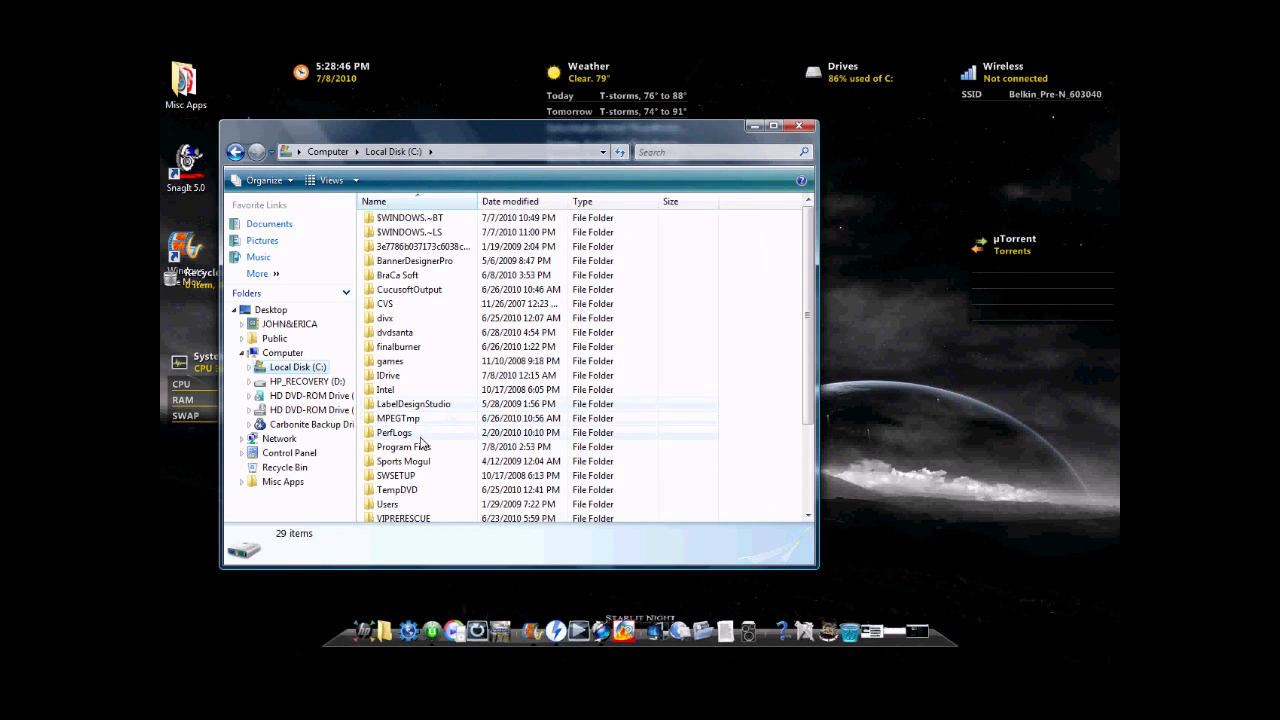
double_click(402, 447)
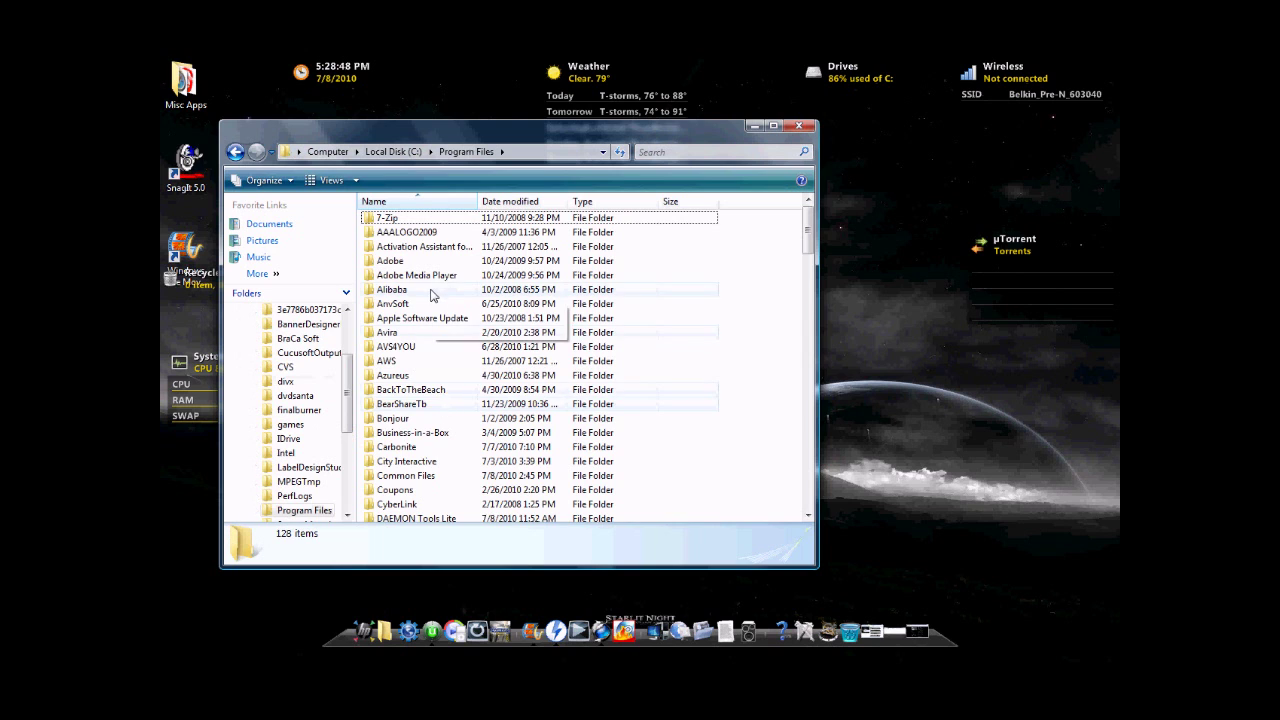
key("r")
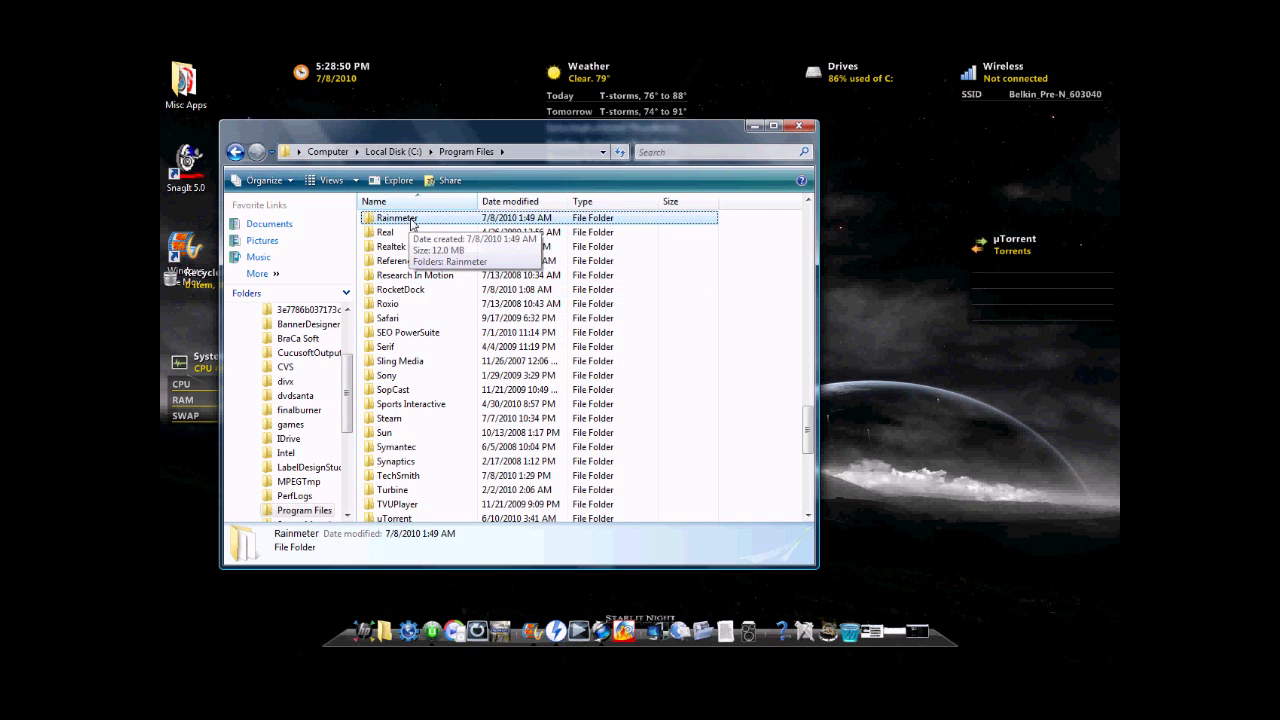
double_click(409, 221)
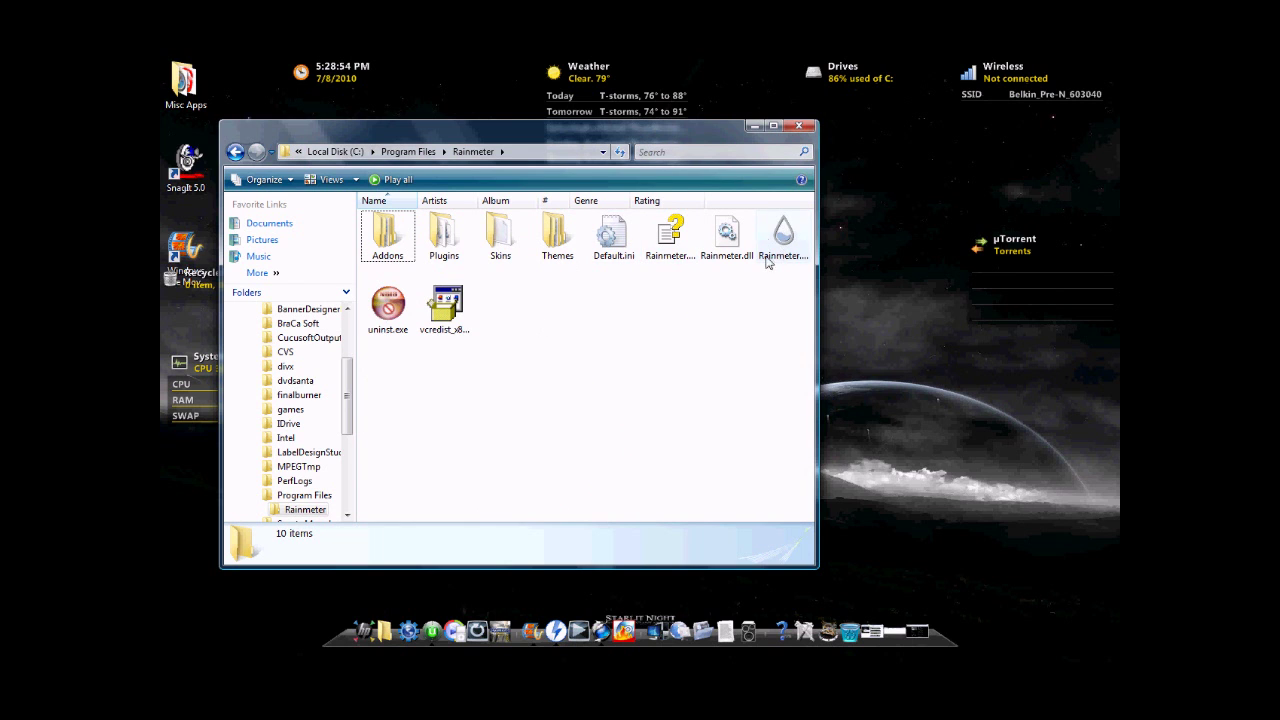
Step: Replace the Notepad text with "once running you can choose different skins, like Genome theame... this is genome.." and minimize Notepad and Explorer
left_click(893, 626)
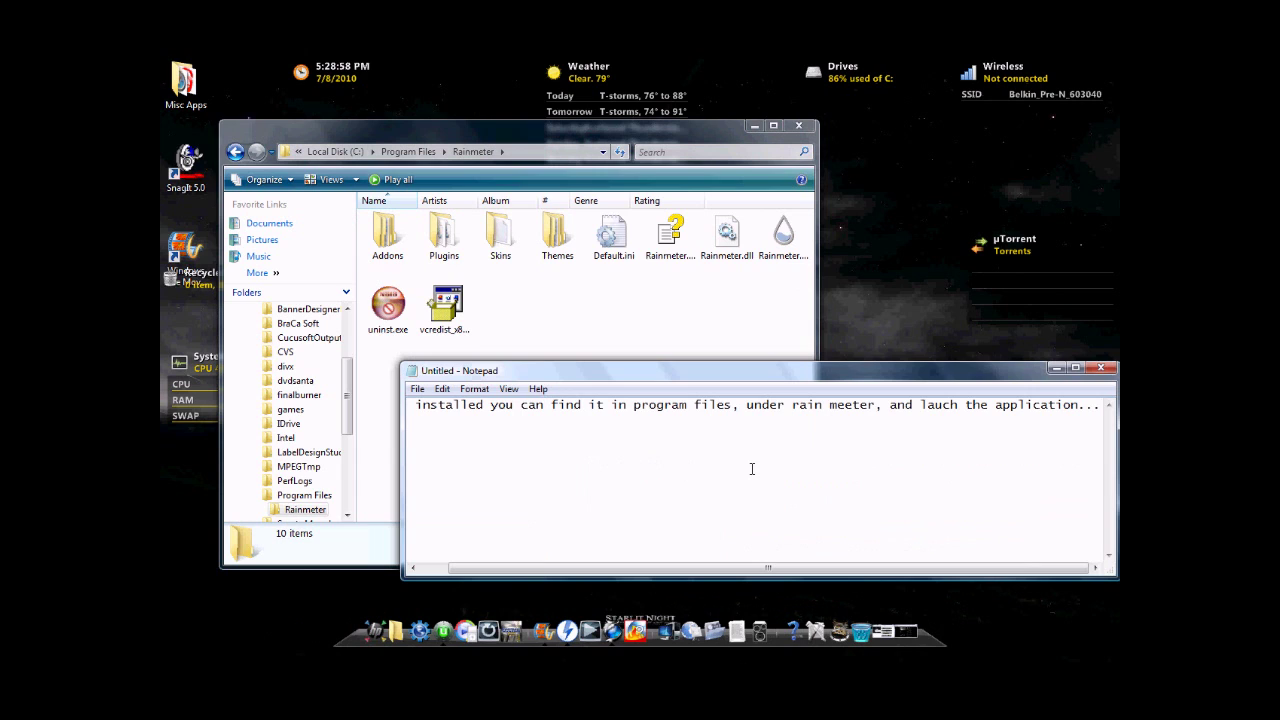
type("http://www.youtube.com/watch?v=iG2tHWQtiZc")
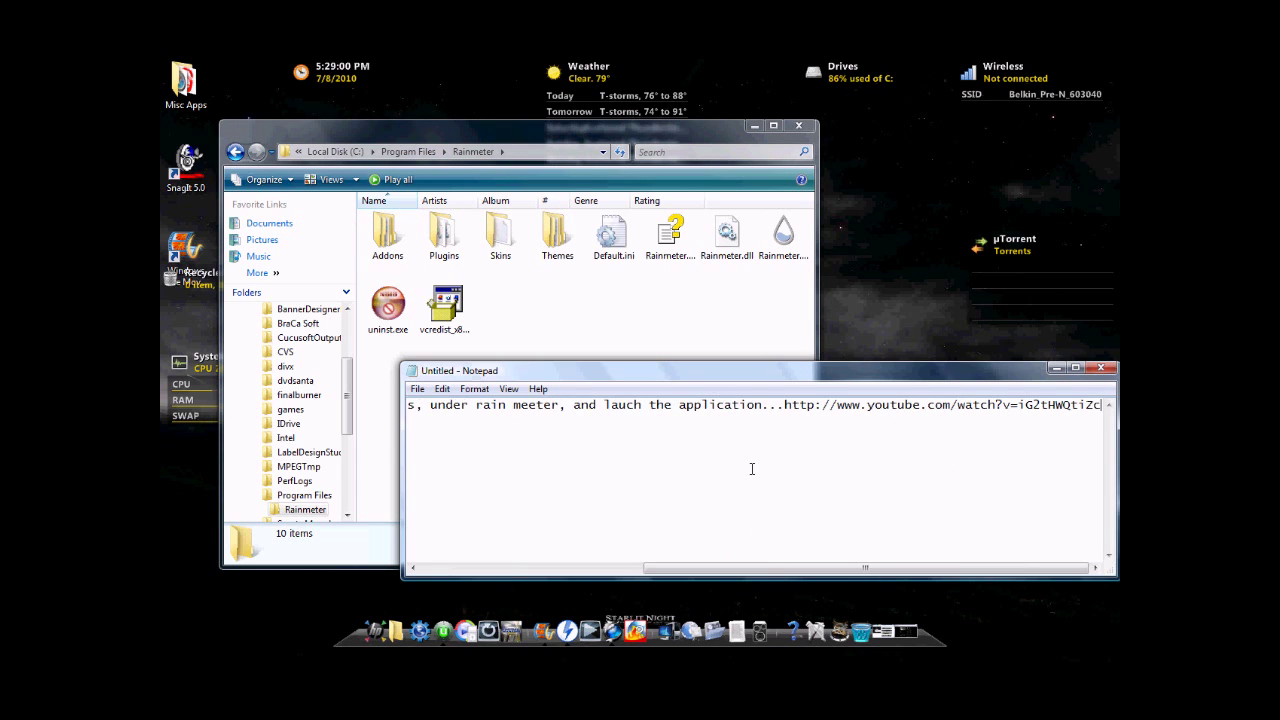
key("ctrl+a")
key("BackSpace")
type("w")
type("once in")
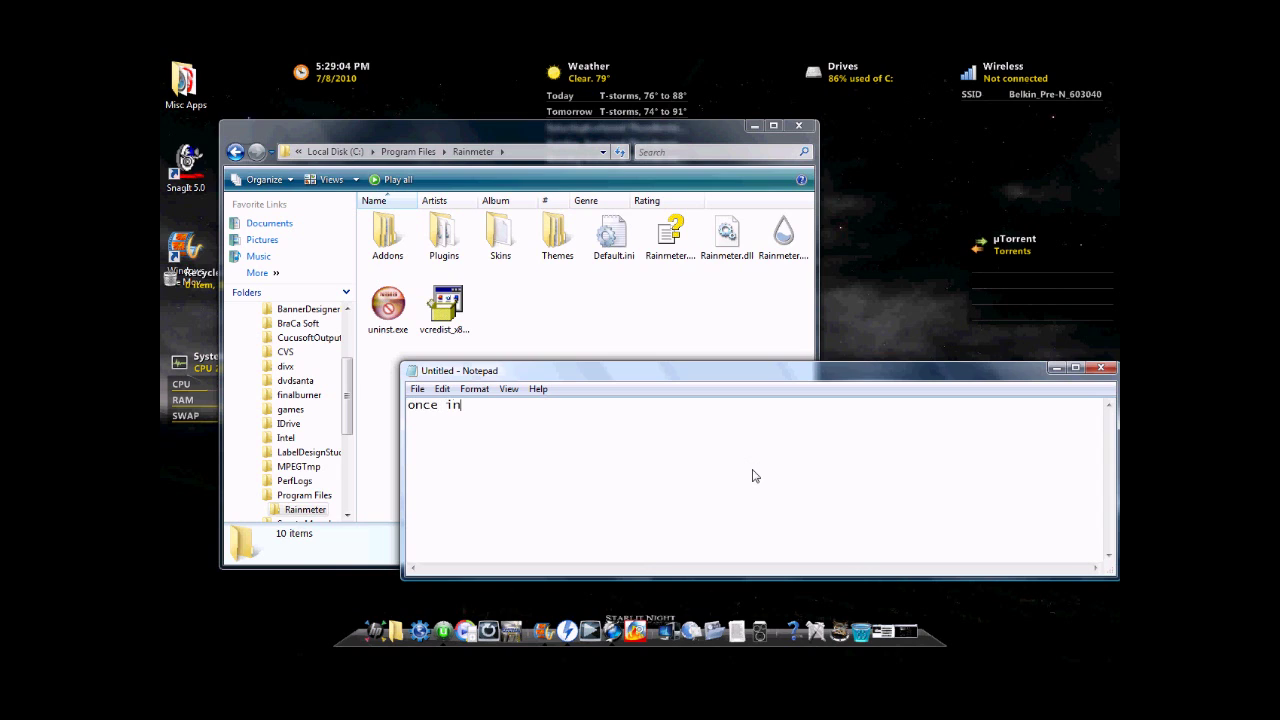
key("BackSpace")
key("BackSpace")
type("unning ")
type("it")
key("BackSpace")
key("BackSpace")
type("you c")
type("na")
key("BackSpace")
key("BackSpace")
type("an choose")
type("ffent")
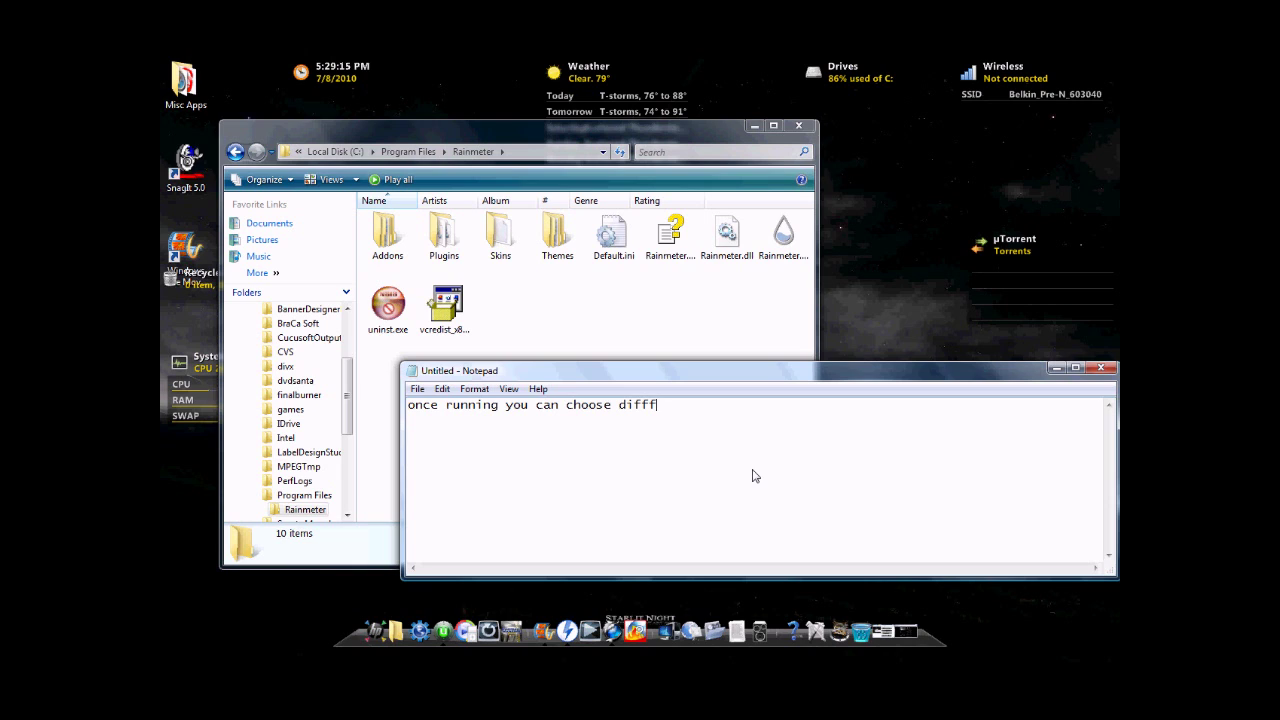
key("BackSpace")
key("BackSpace")
key("BackSpace")
key("BackSpace")
type("ferent skins, like Genome th")
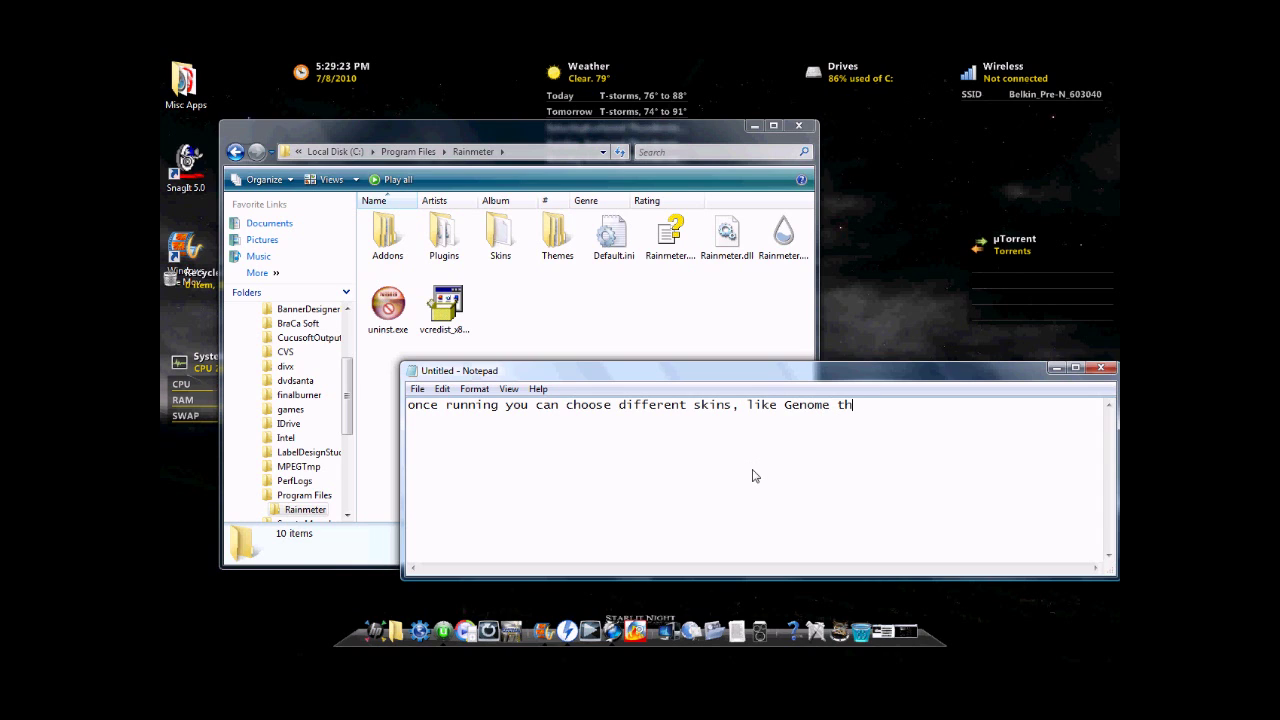
type("eame... this is genome..")
left_click(1055, 369)
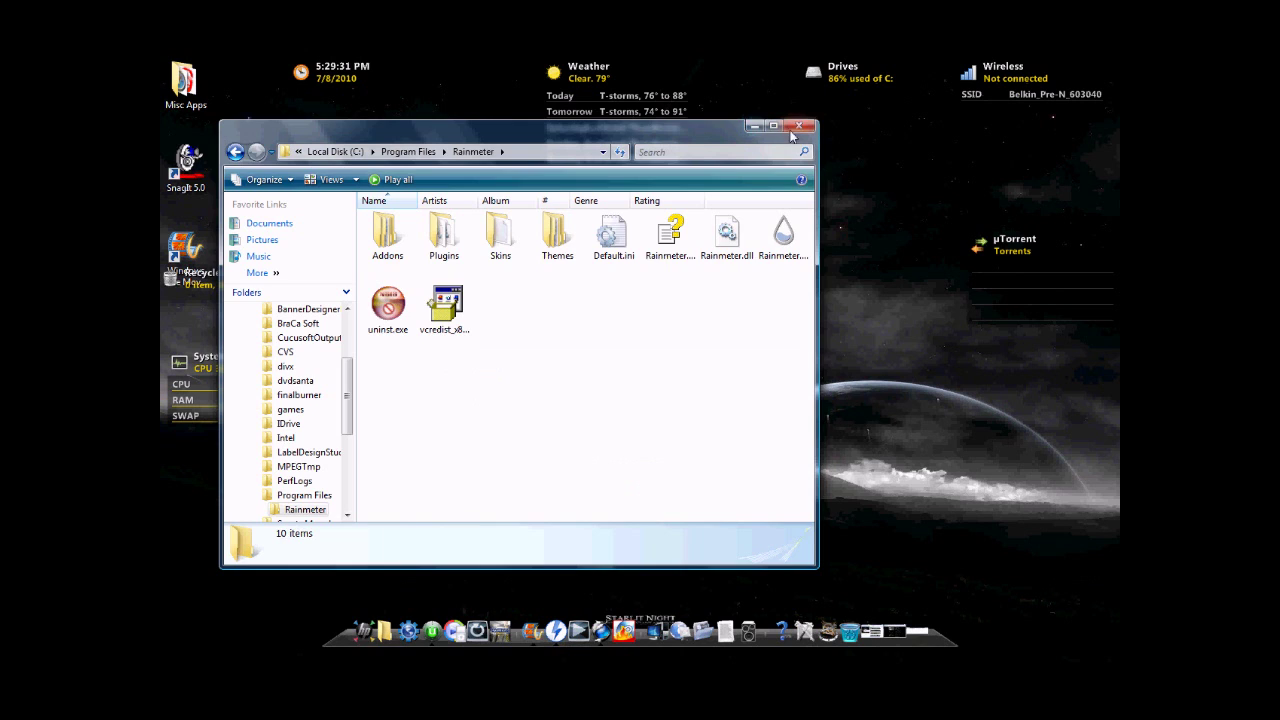
left_click(754, 127)
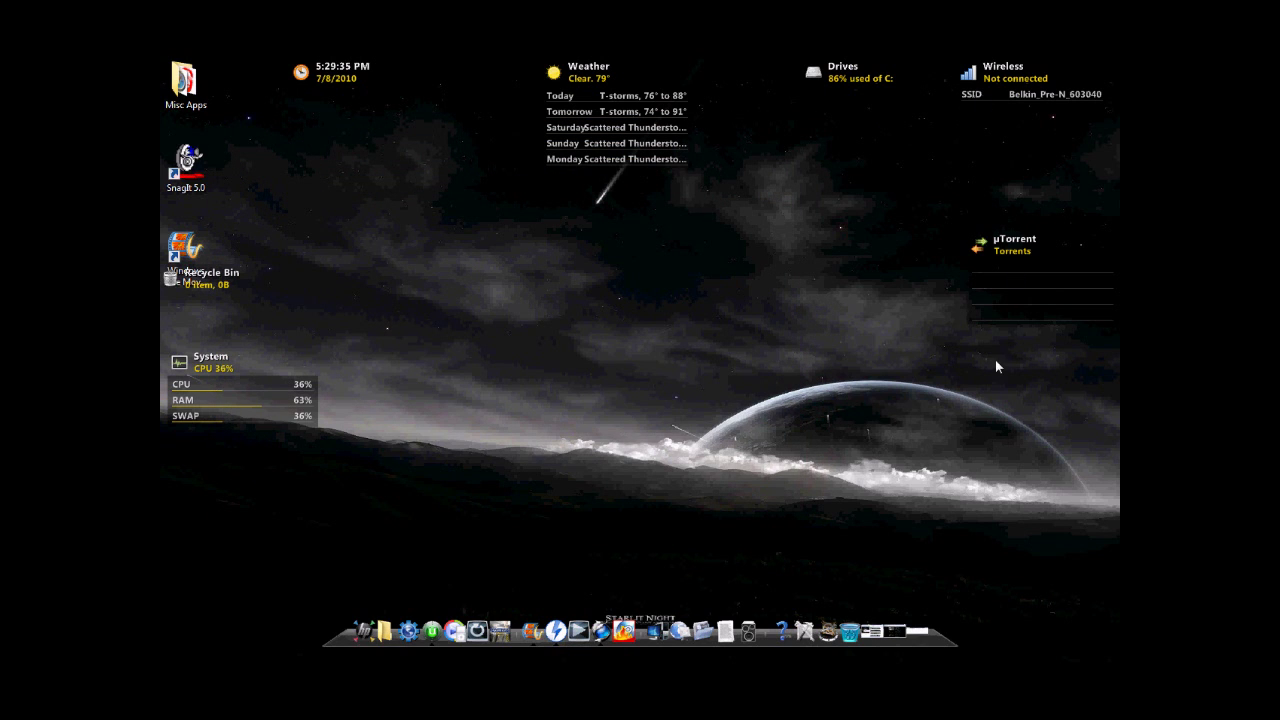
Step: Replace the Notepad text with "You can custimize what you want by right clicking on anyone of the tabs..." and minimize Notepad
left_click(916, 630)
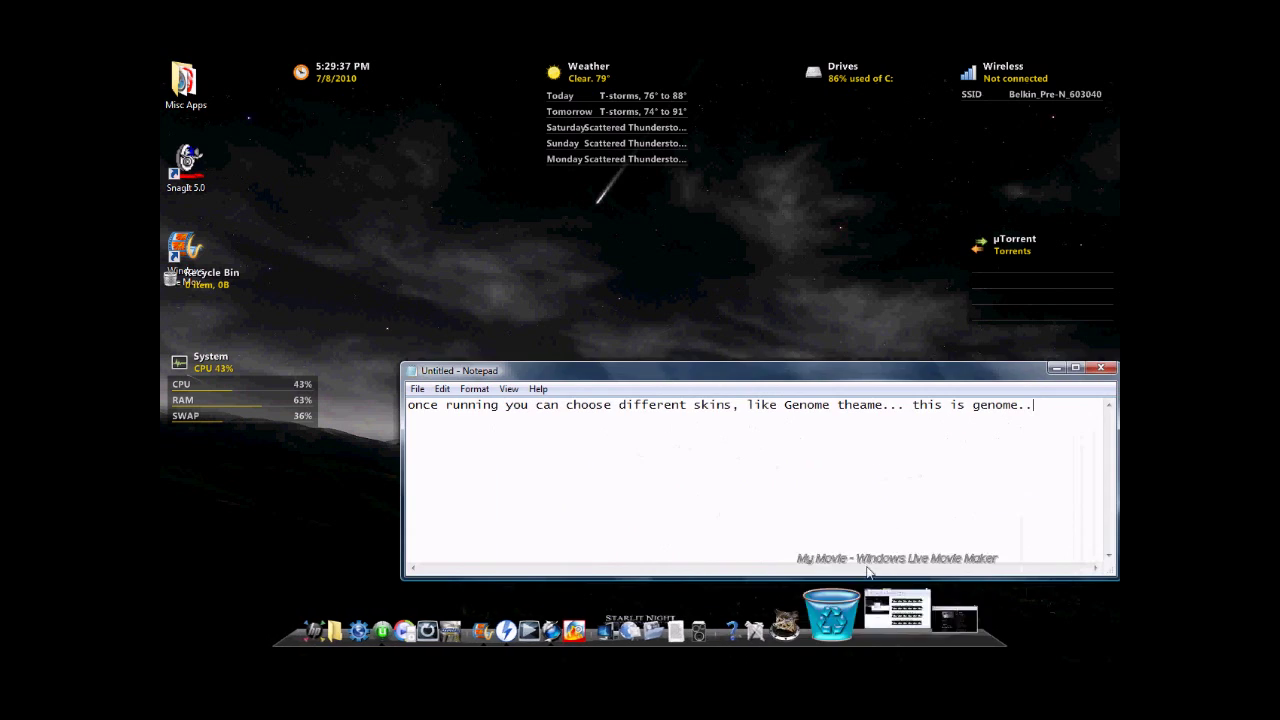
key("ctrl+a")
key("BackSpace")
type("Y")
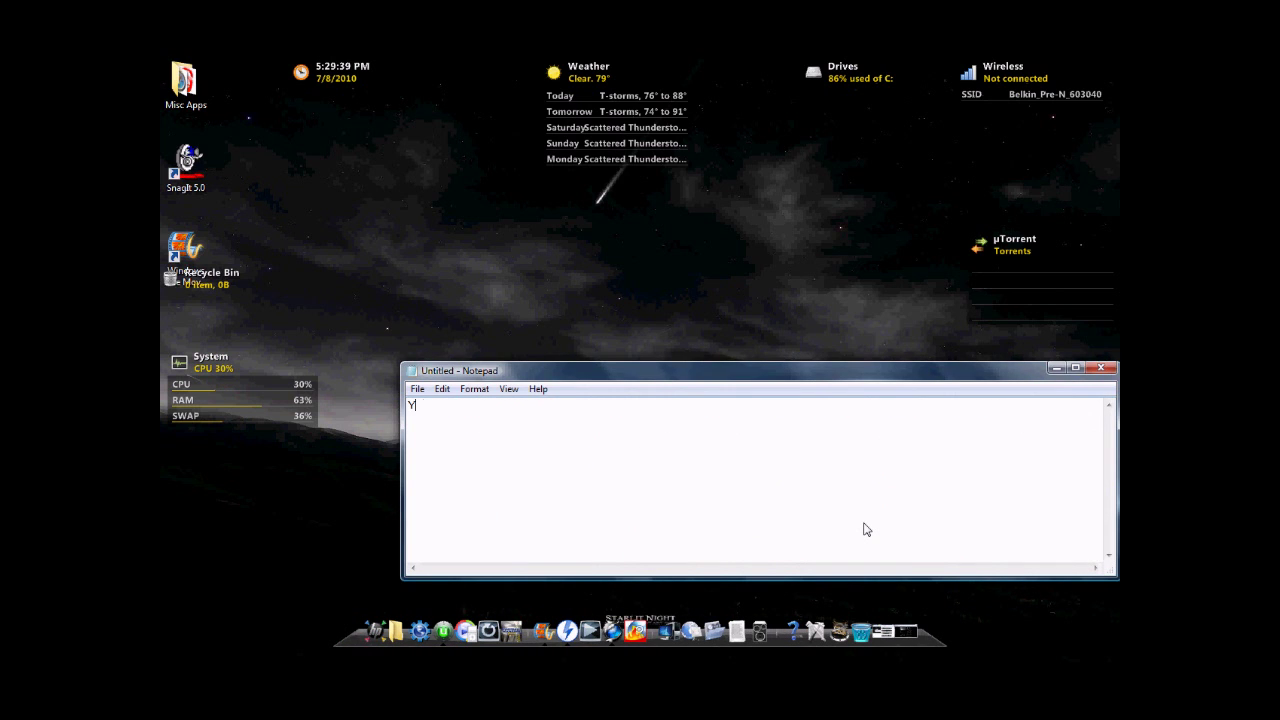
type("ou can custimize what you want")
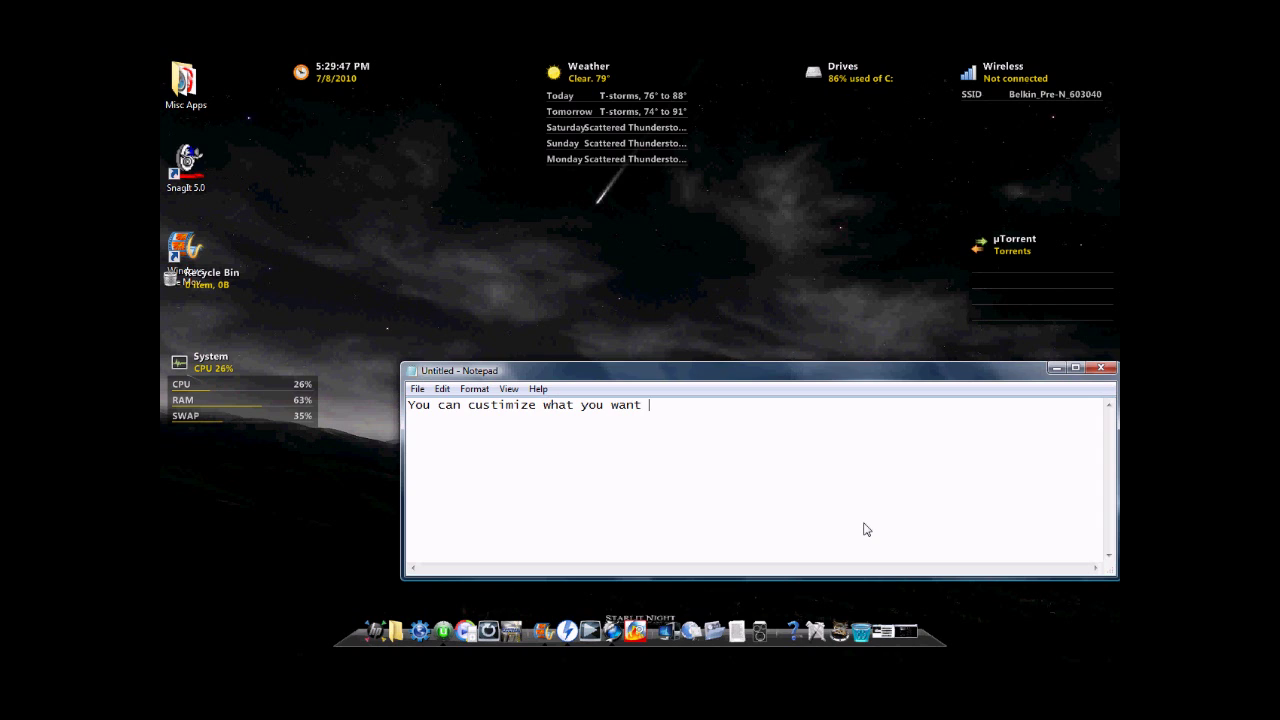
type(" by right clicking on anyone of")
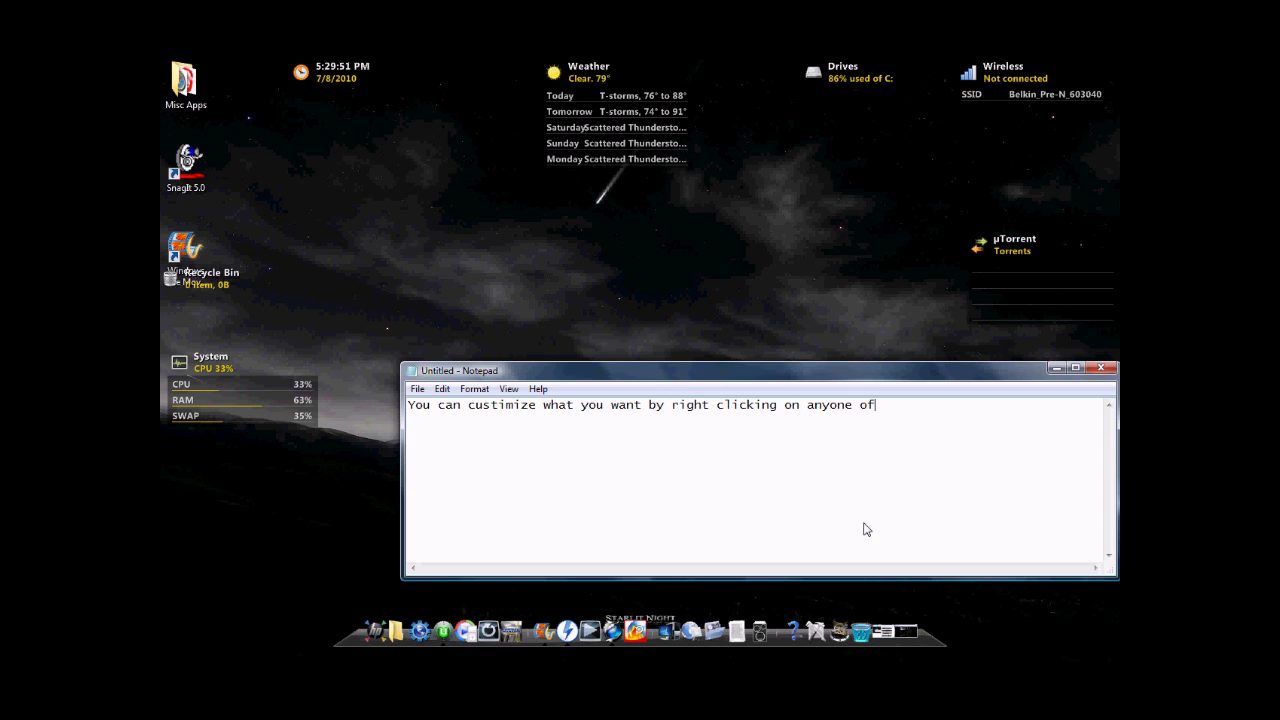
type(" the tabs...")
left_click(1055, 368)
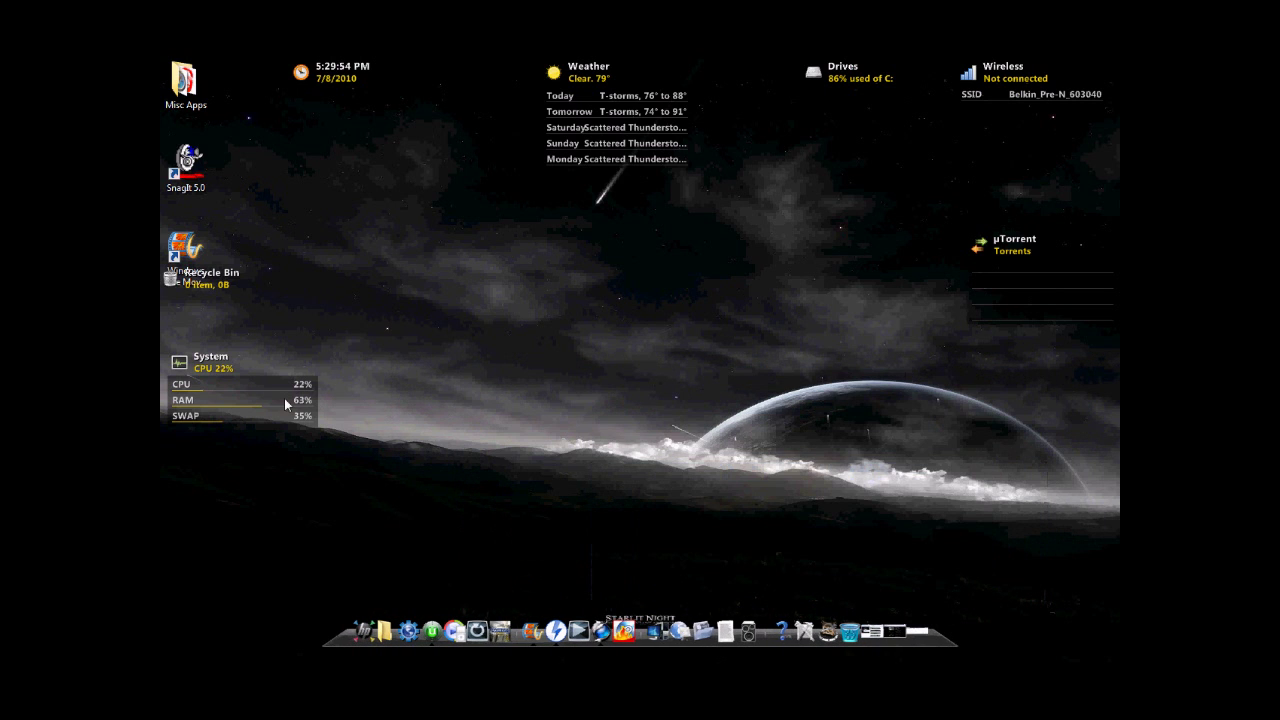
Step: Load the iTunes variant of Rainmeter's Gnometer Media Player skin and move it to the open desktop area between the System and µTorrent skins
right_click(264, 398)
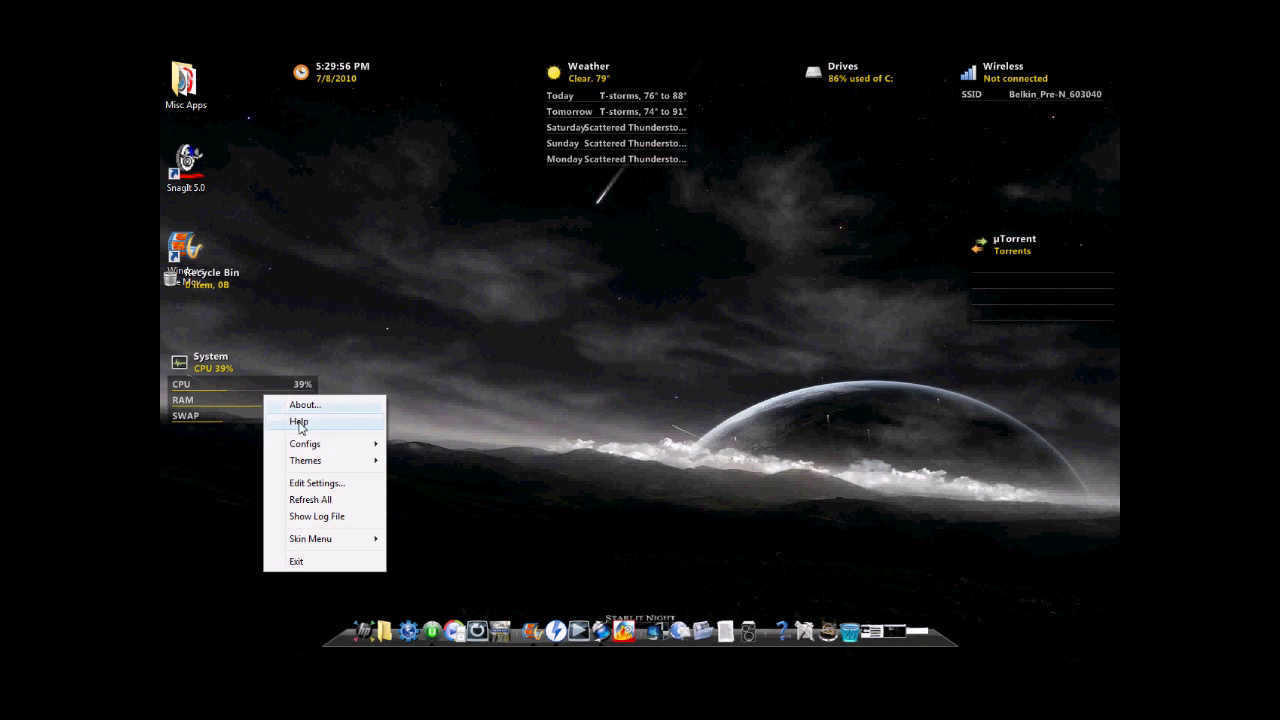
mouse_move(324, 444)
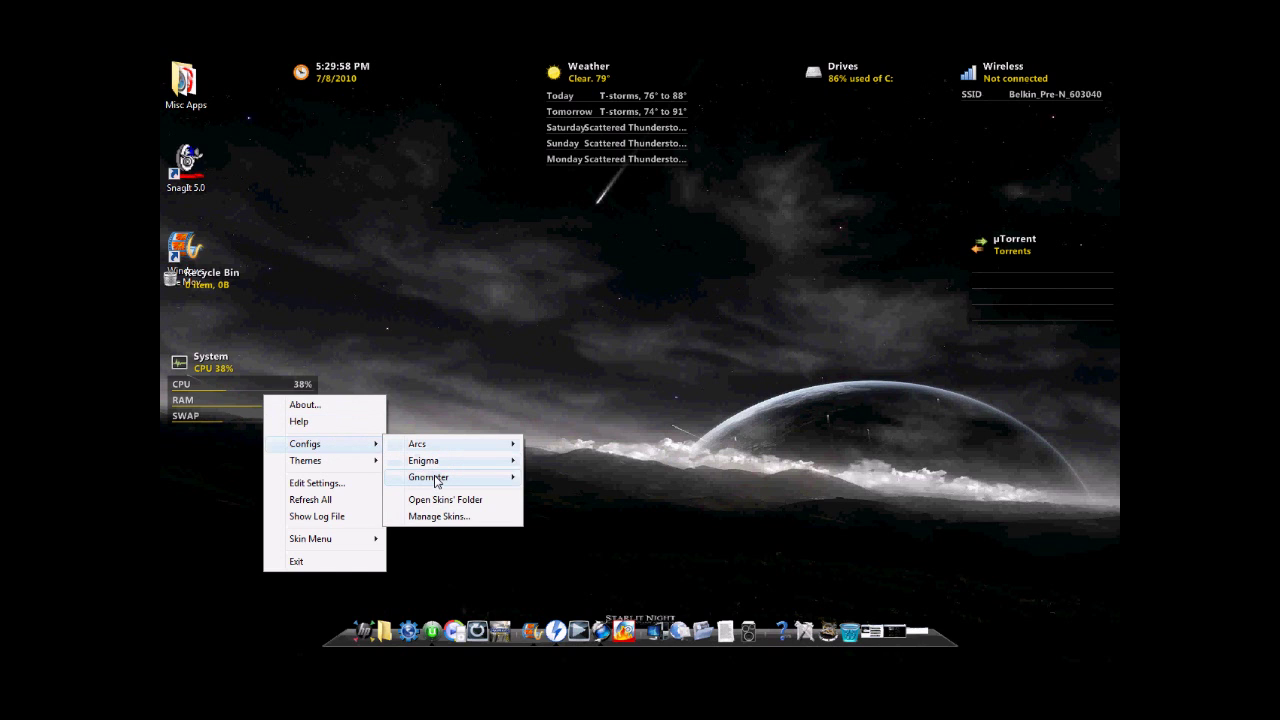
mouse_move(436, 481)
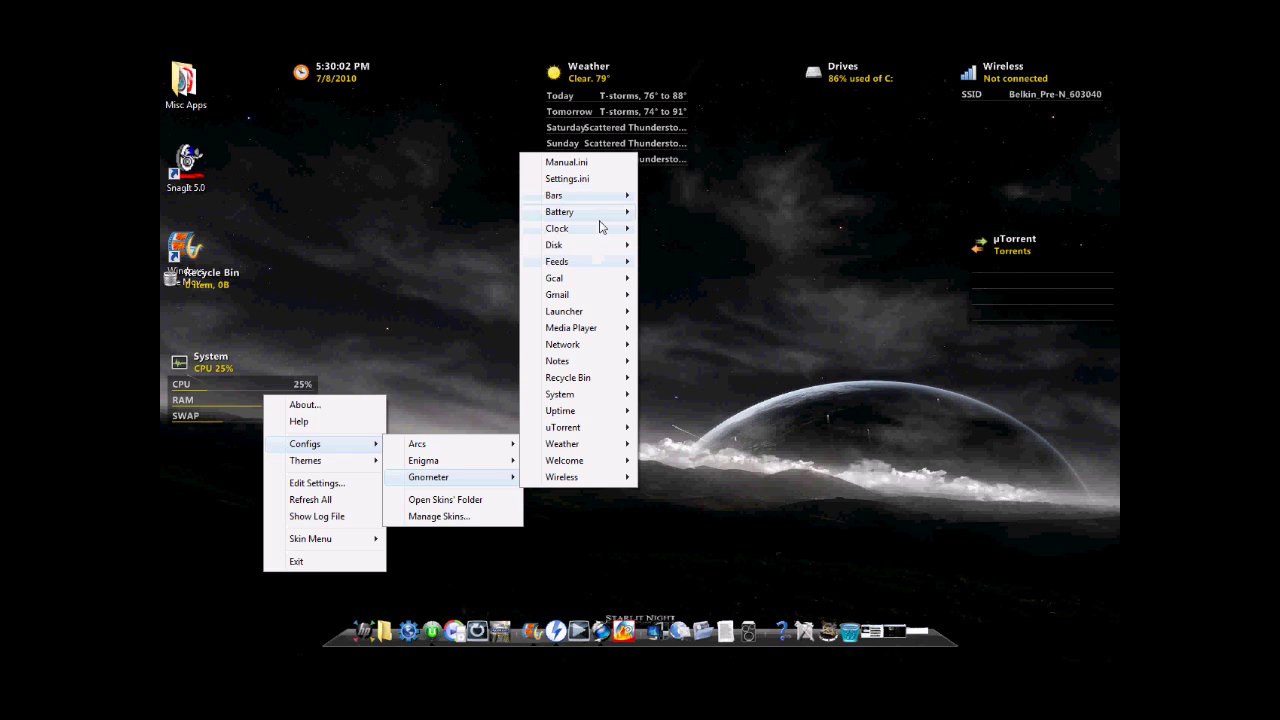
mouse_move(605, 337)
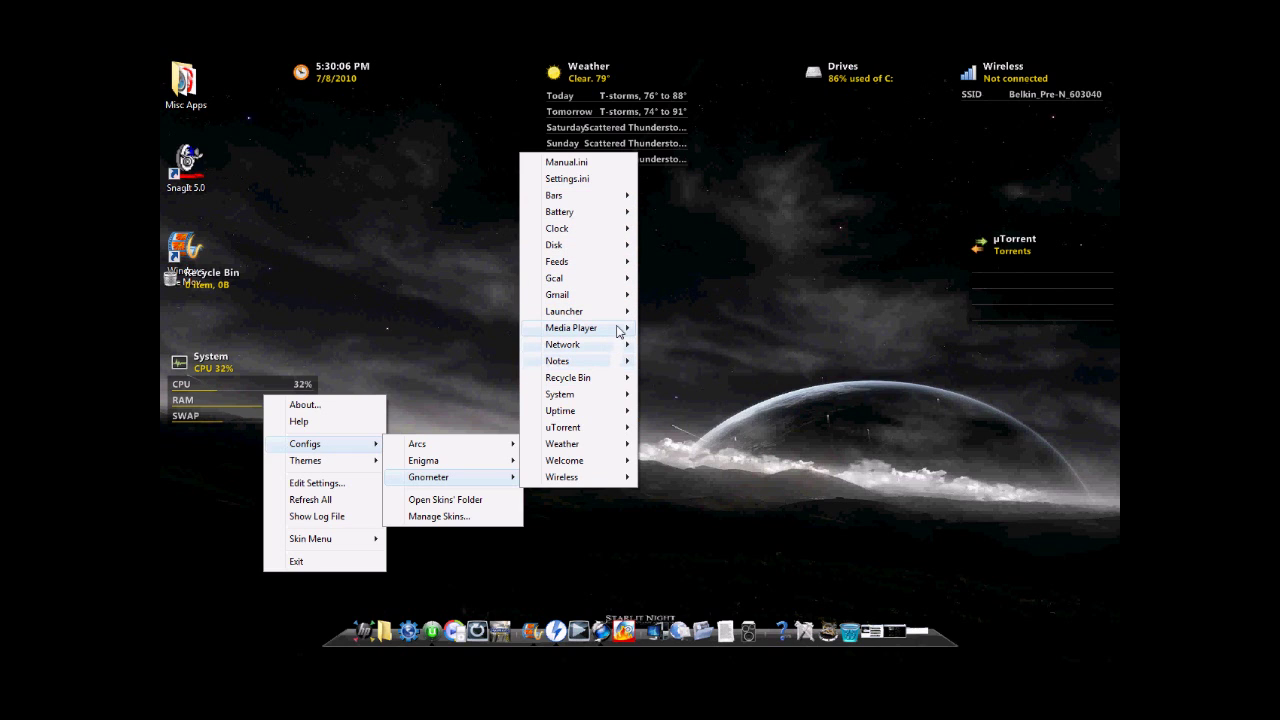
left_click(687, 361)
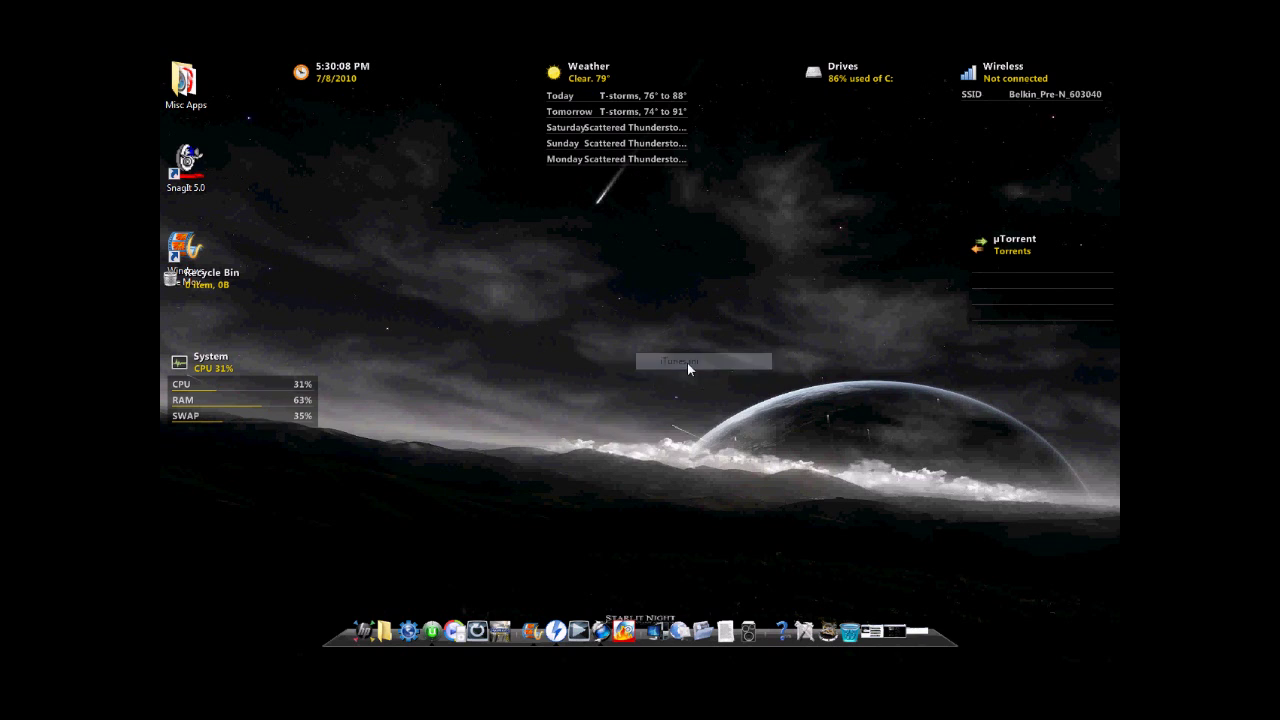
left_click_drag(201, 111, 517, 338)
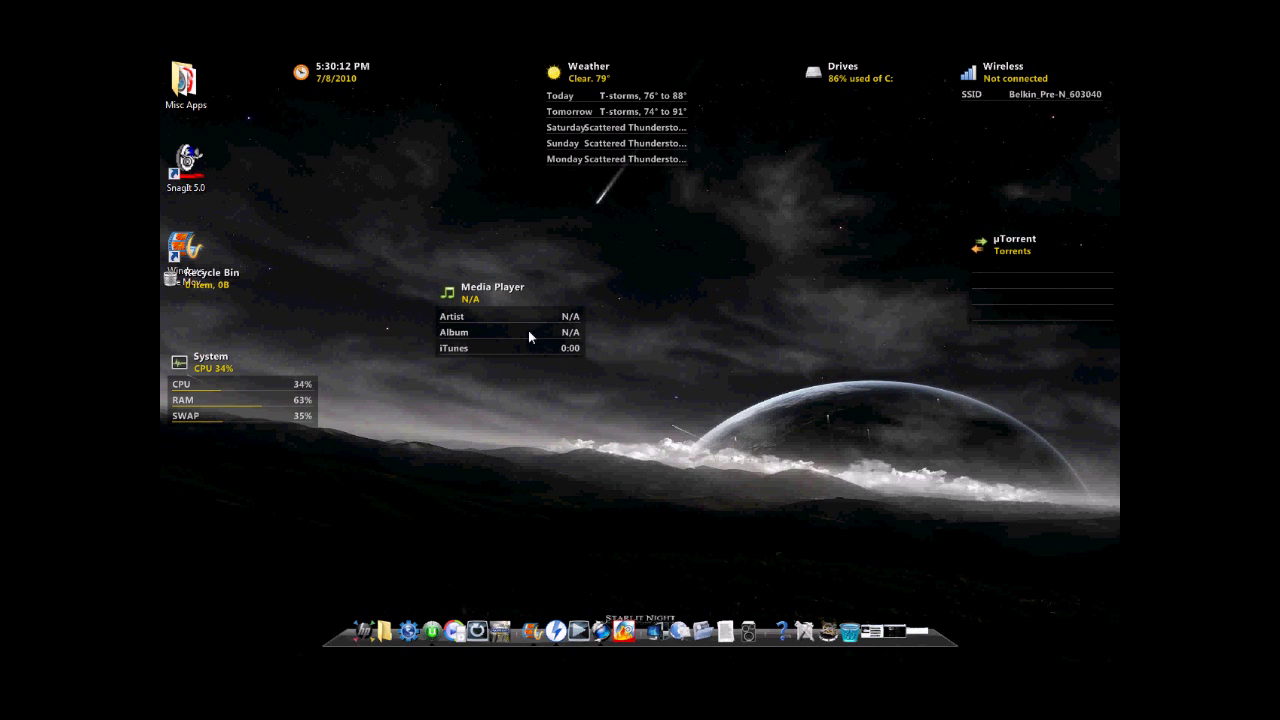
Step: Close the Media Player skin on the desktop
right_click(528, 337)
mouse_move(601, 388)
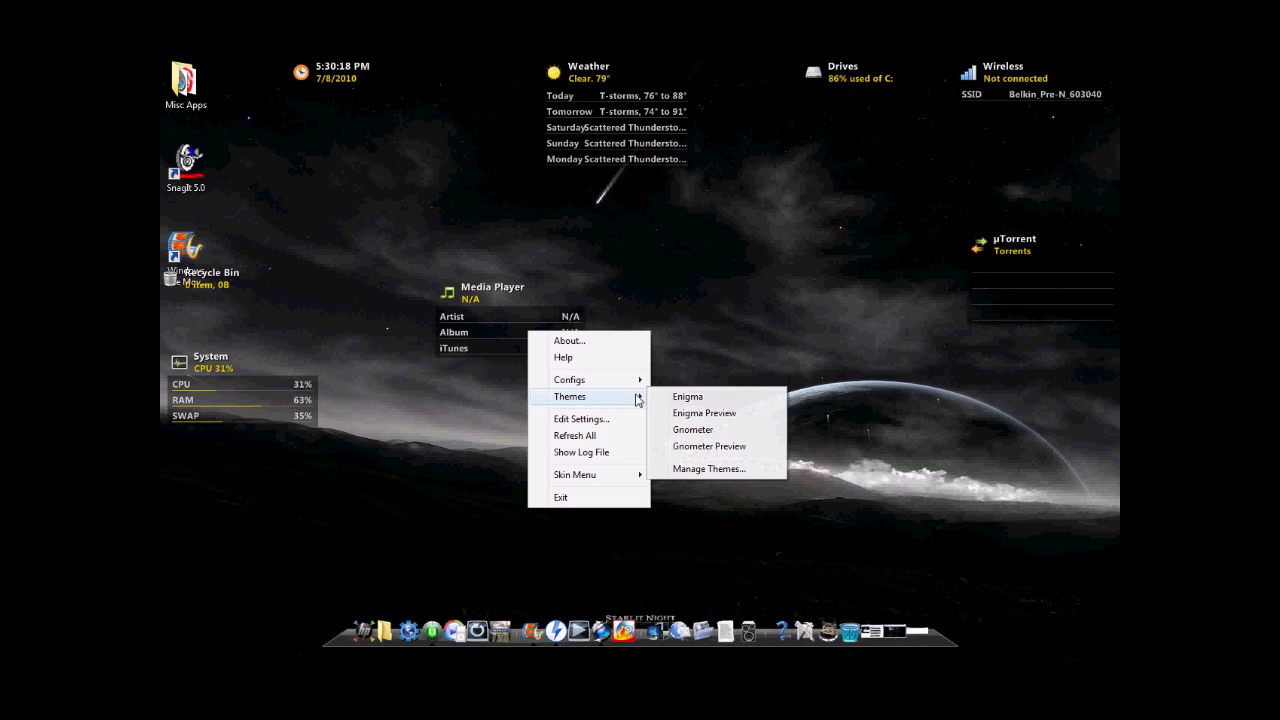
mouse_move(625, 476)
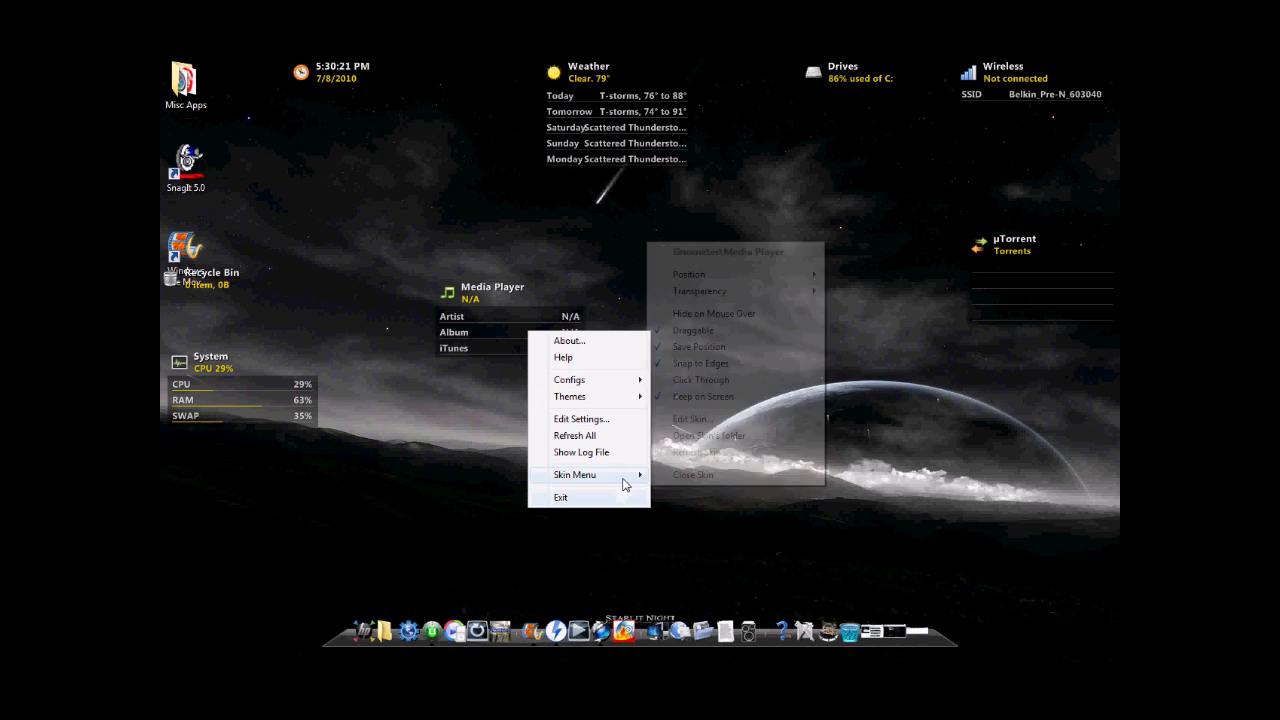
left_click(700, 472)
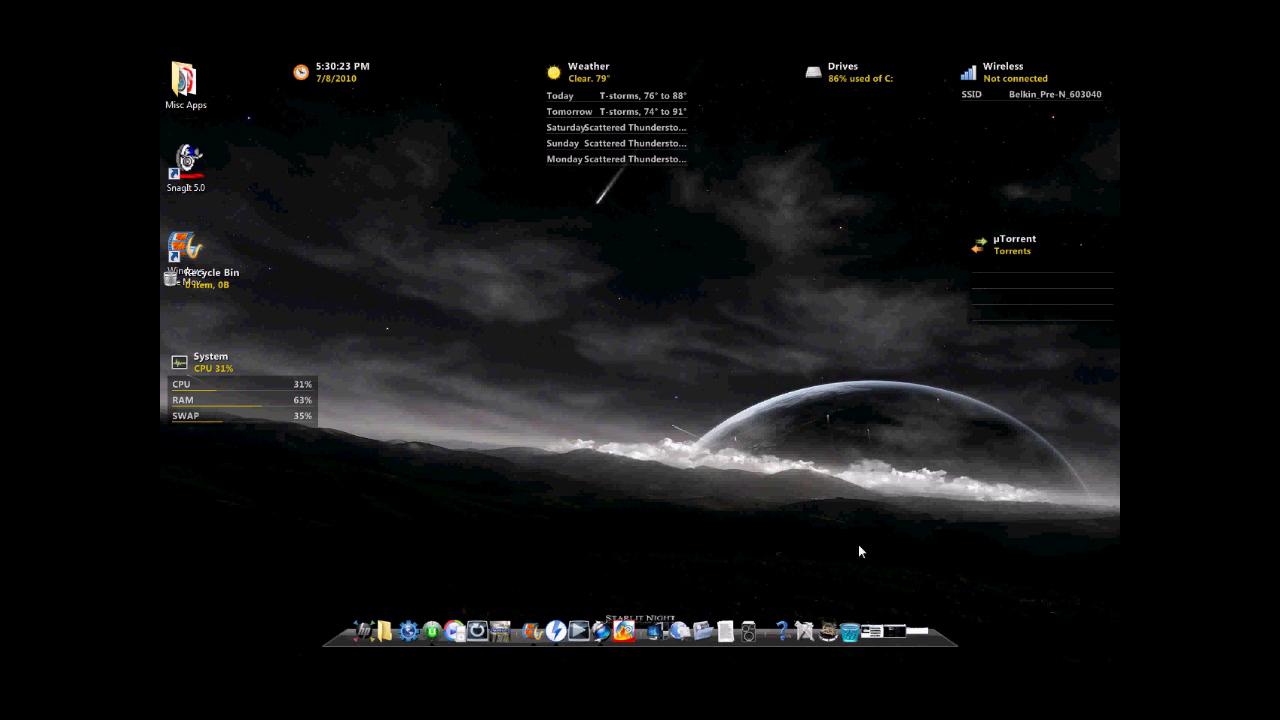
Step: Restore Notepad and replace its text with "All links will be in the discription, its a pretty cool way to organize your desktop..."
left_click(917, 631)
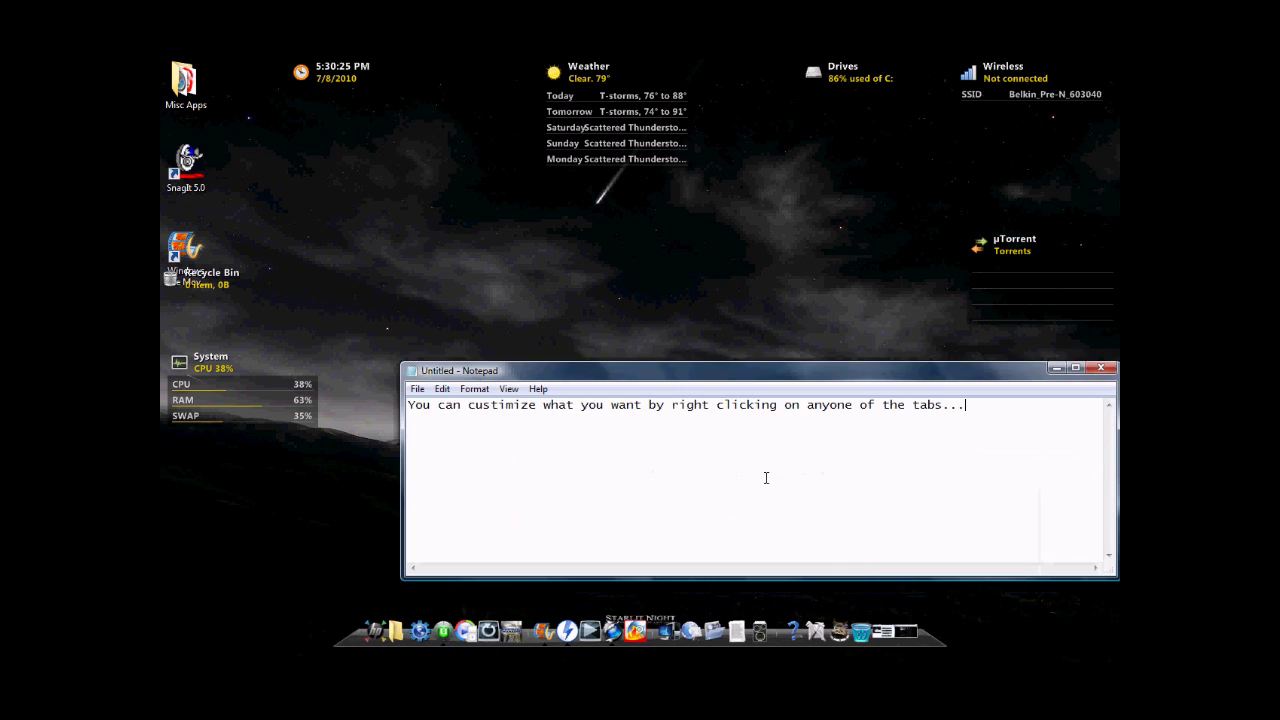
type("http://www.youtube.com/watch?v=iG2tHWQtiZc")
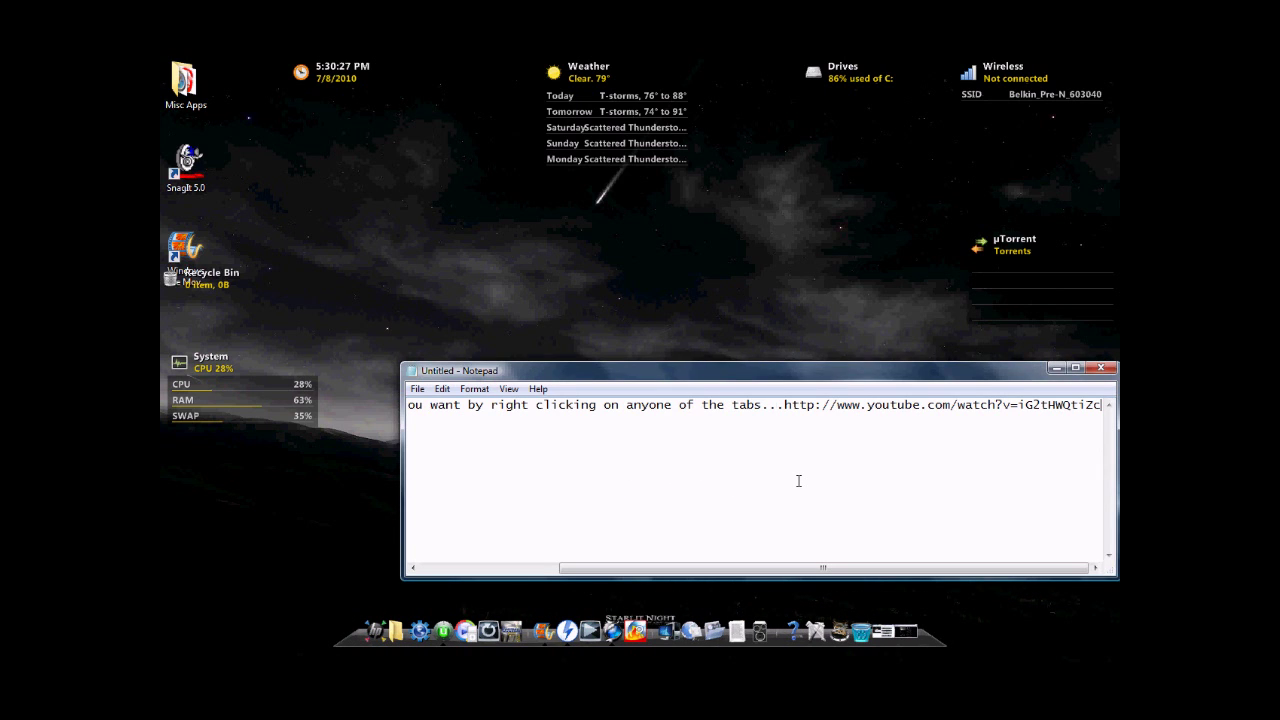
key("ctrl+a")
key("BackSpace")
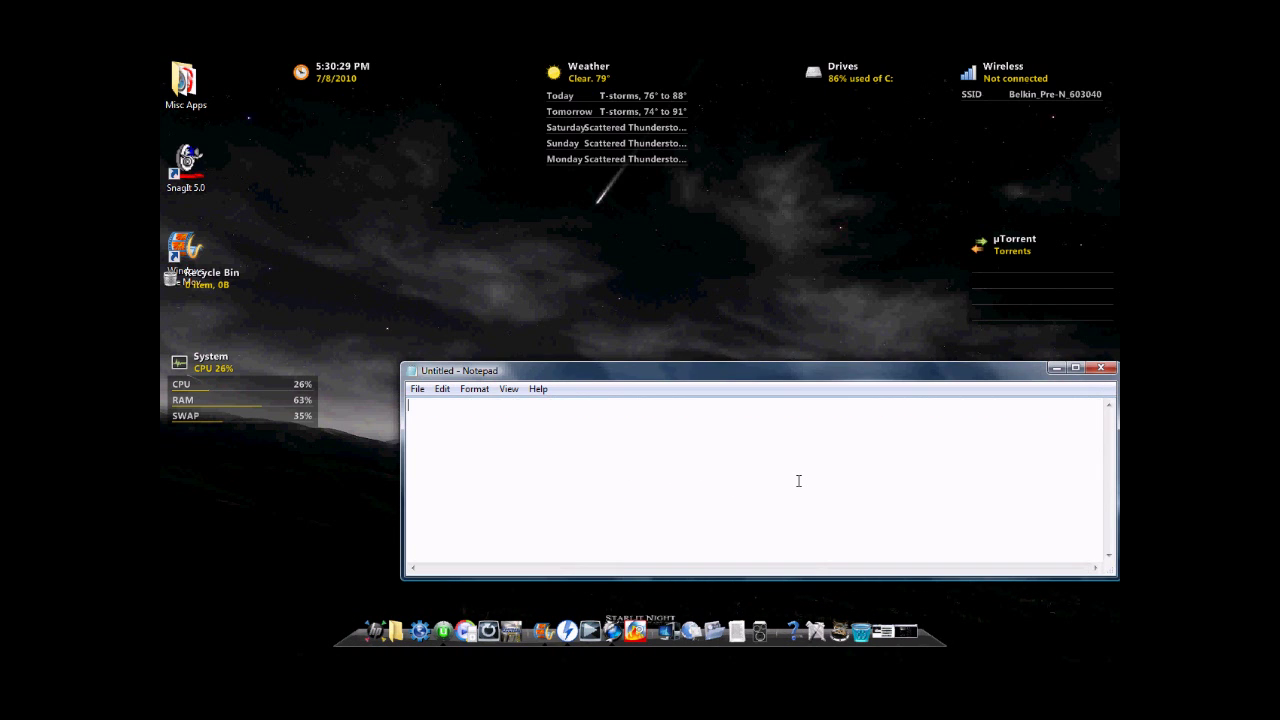
type("All links will be in the discription,")
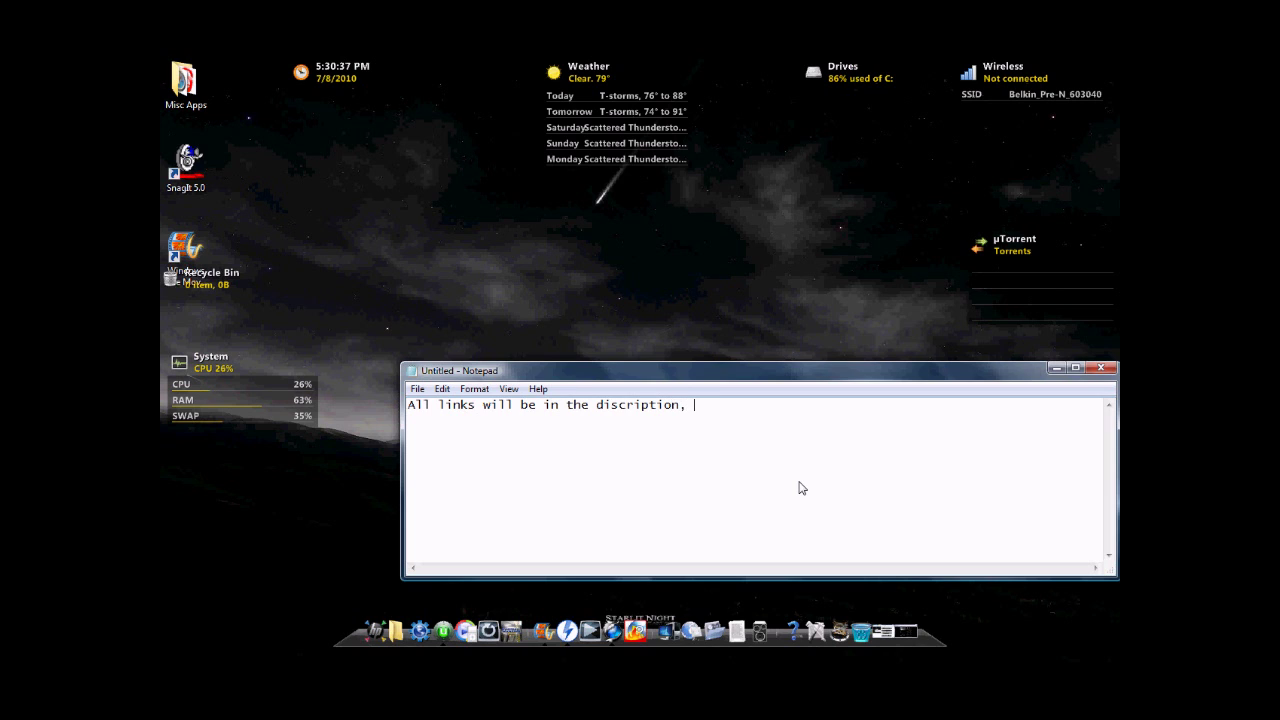
type(" also")
key("BackSpace")
key("BackSpace")
key("BackSpace")
type("its a pretty cool way to organize your desktop... A")
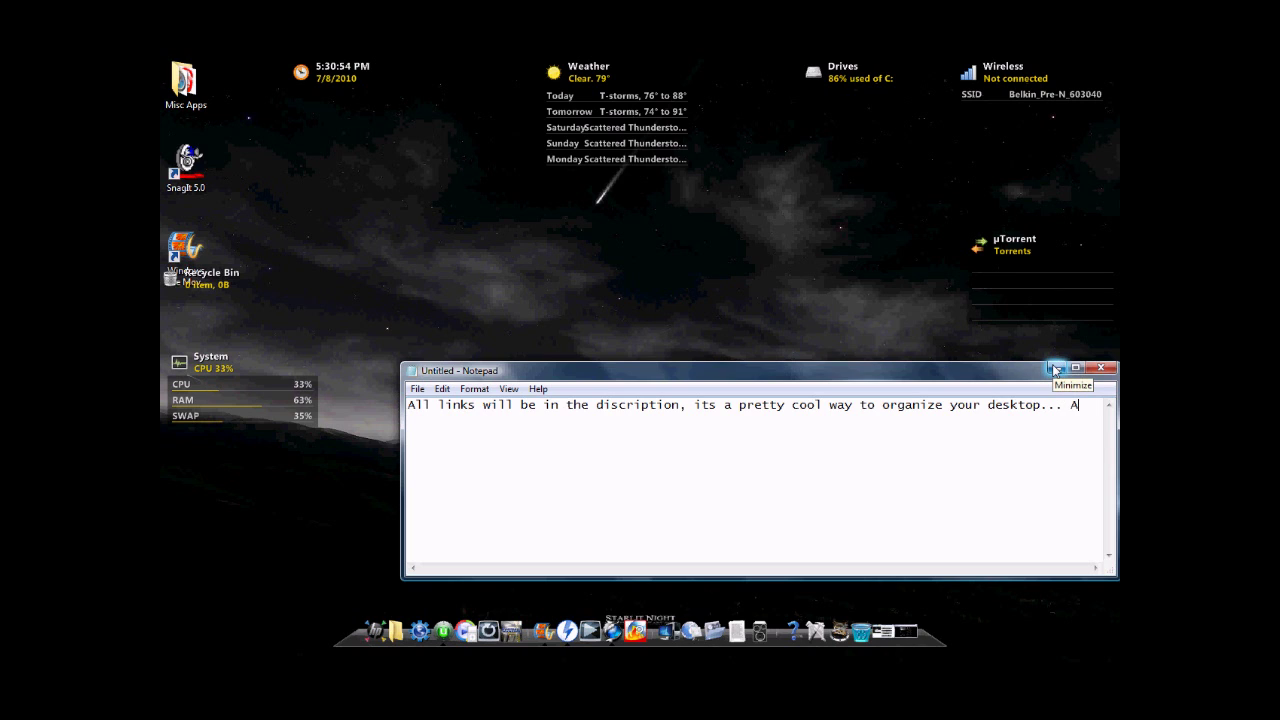
Step: Replace the Notepad text with "Also the walpaper im using i got off the rocket doc website..."
key("ctrl+a")
key("BackSpace")
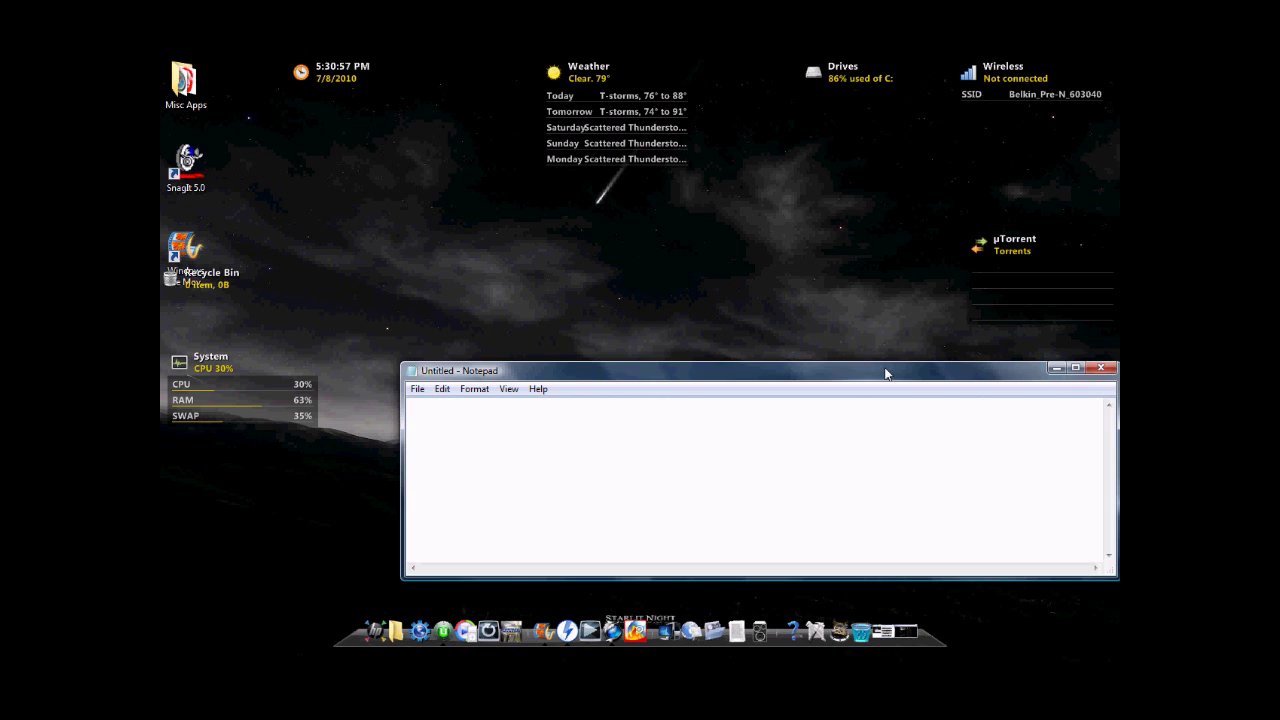
type("Also the walpaper im using i got off t")
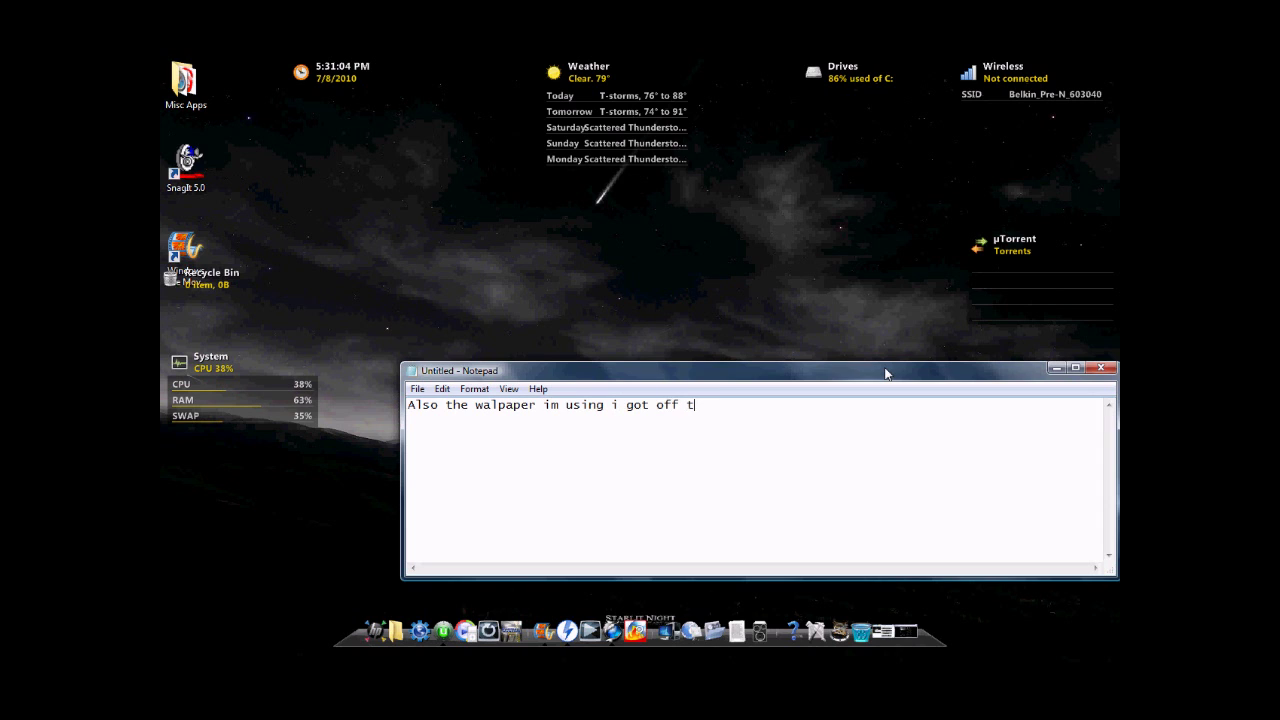
type("he rocket doc r")
key("BackSpace")
type("website...  ")
Step: Add "Good luck and if you have any other questions post a comment..." and "See ya" below the wallpaper note, and minimize Notepad
type("Good l")
type("uck")
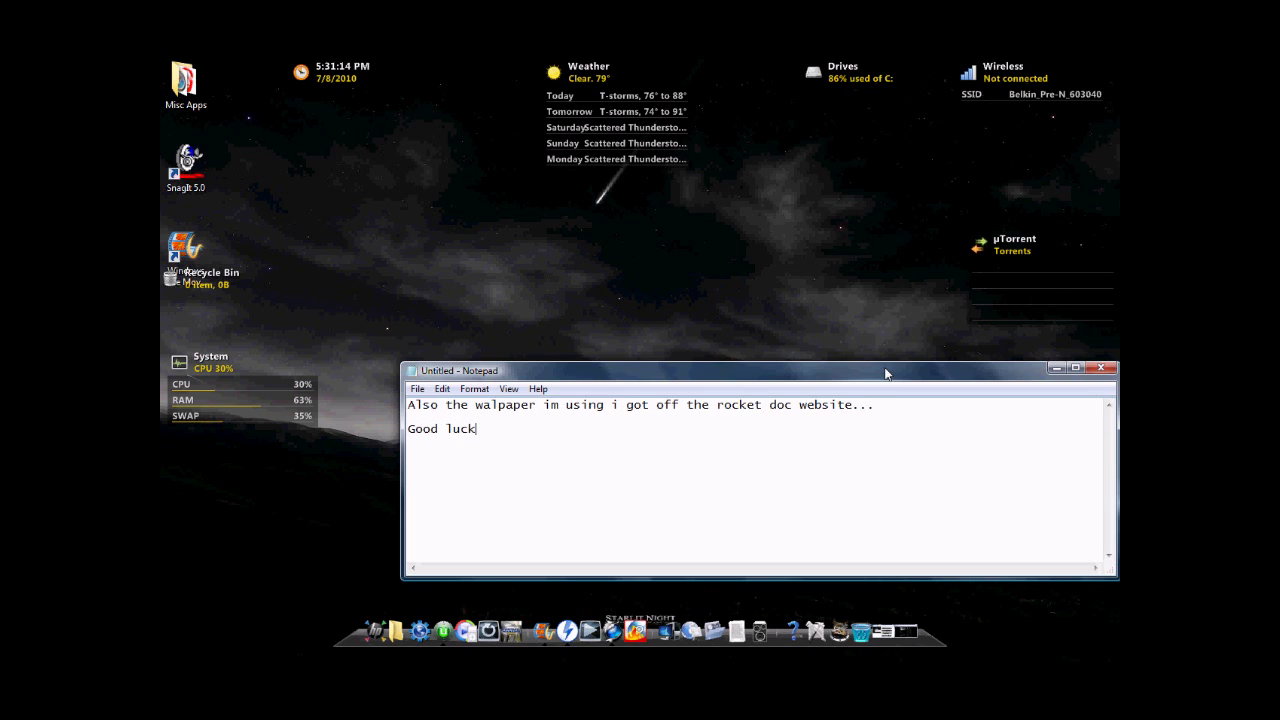
type(" and if you have any other question")
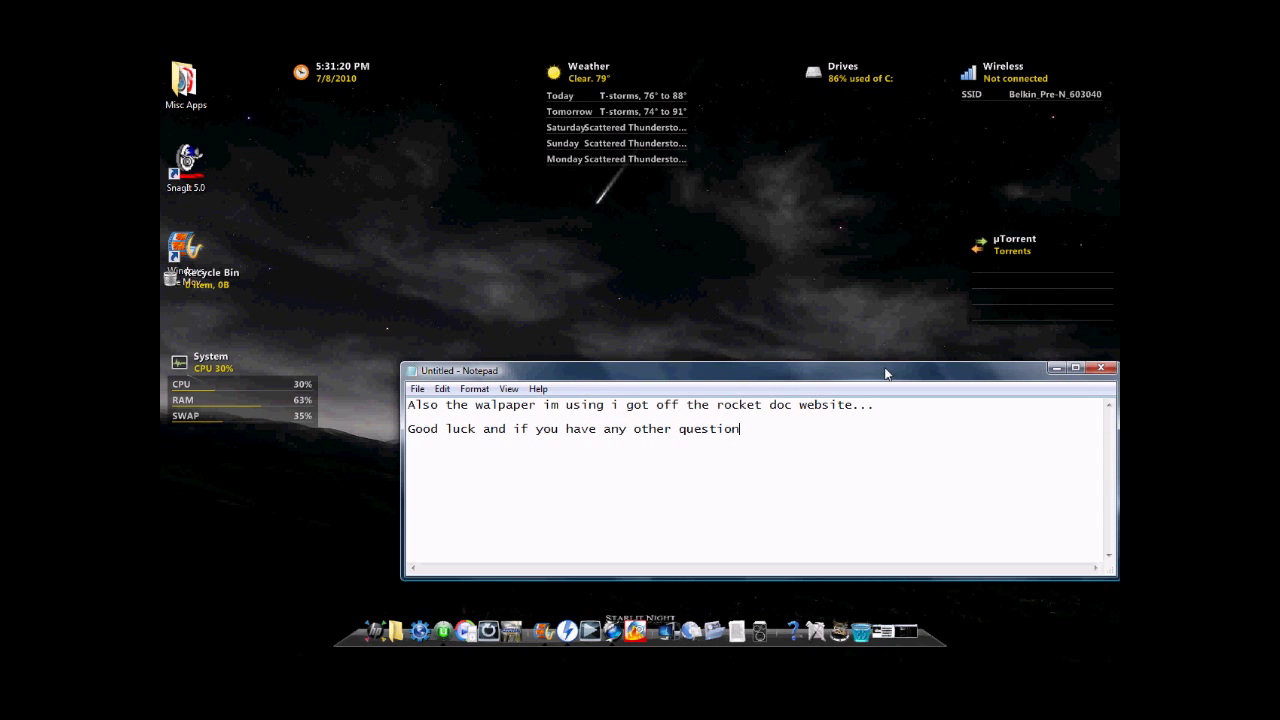
type("s po")
type("st a comment...  ")
type("See ya")
left_click(1056, 368)
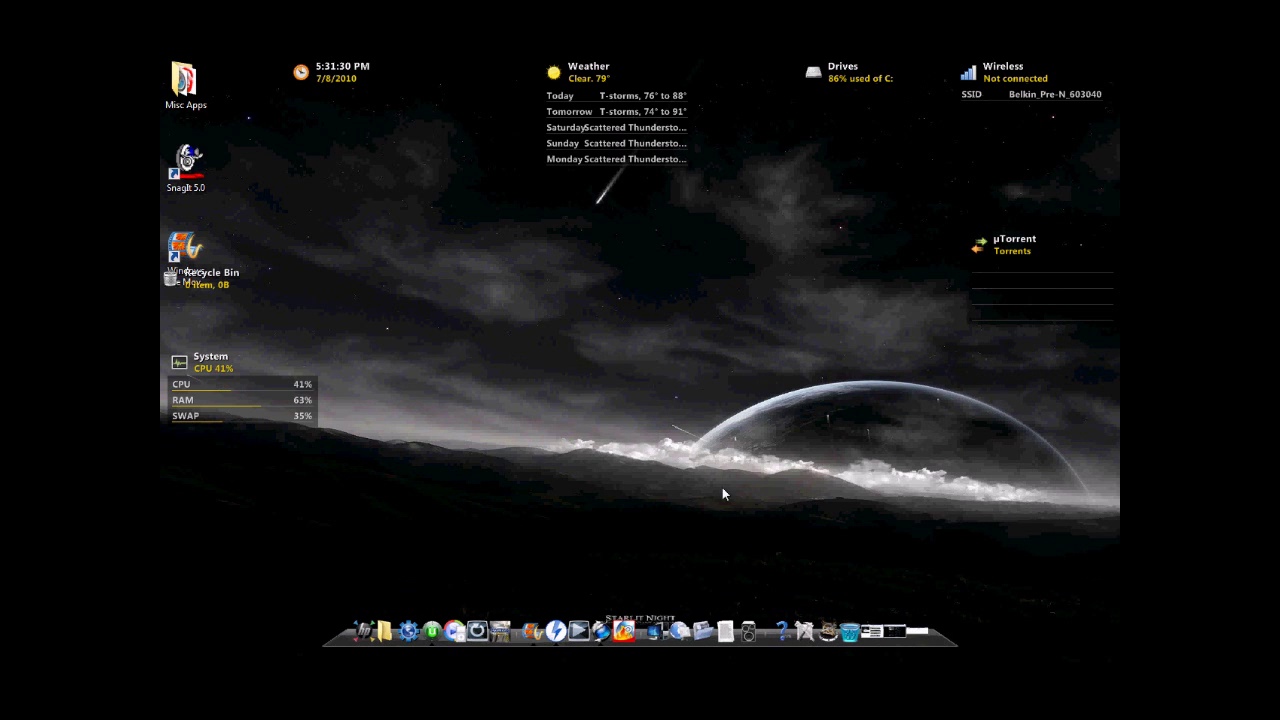